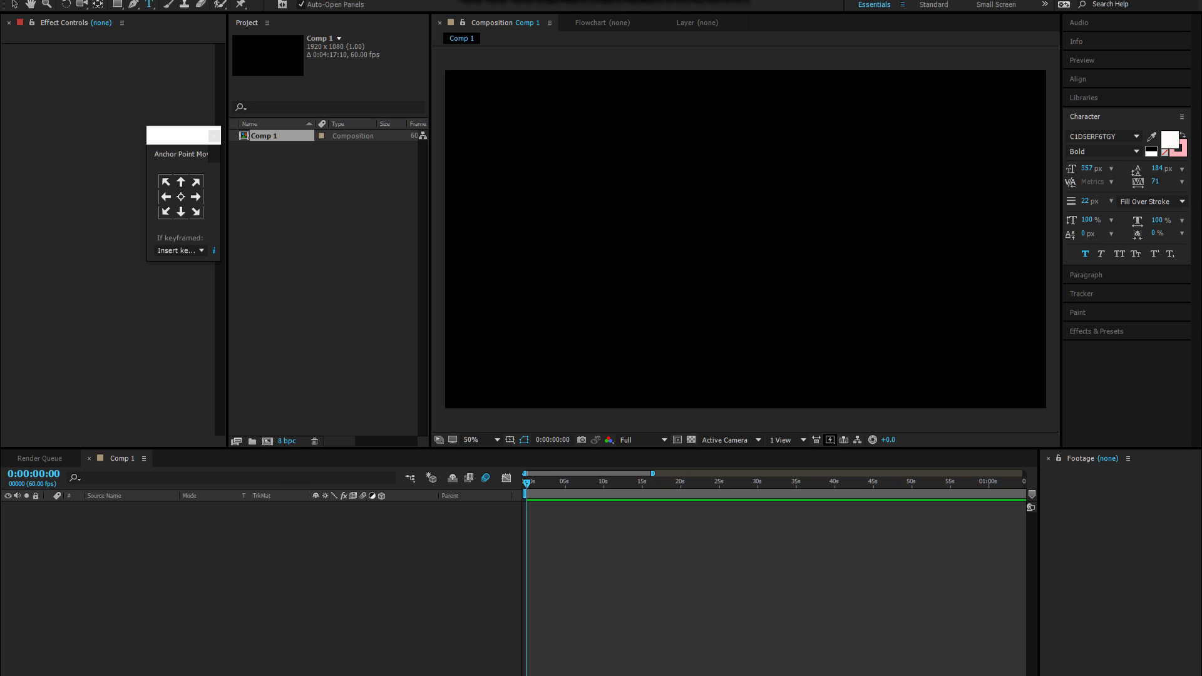
Create a full-frame solid layer in Comp 1, filled with the pink colour copied to the clipboard
{"action": "left_click", "coordinate": [110, 0]}
{"action": "mouse_move", "coordinate": [109, 4]}
{"action": "left_click", "coordinate": [283, 17]}
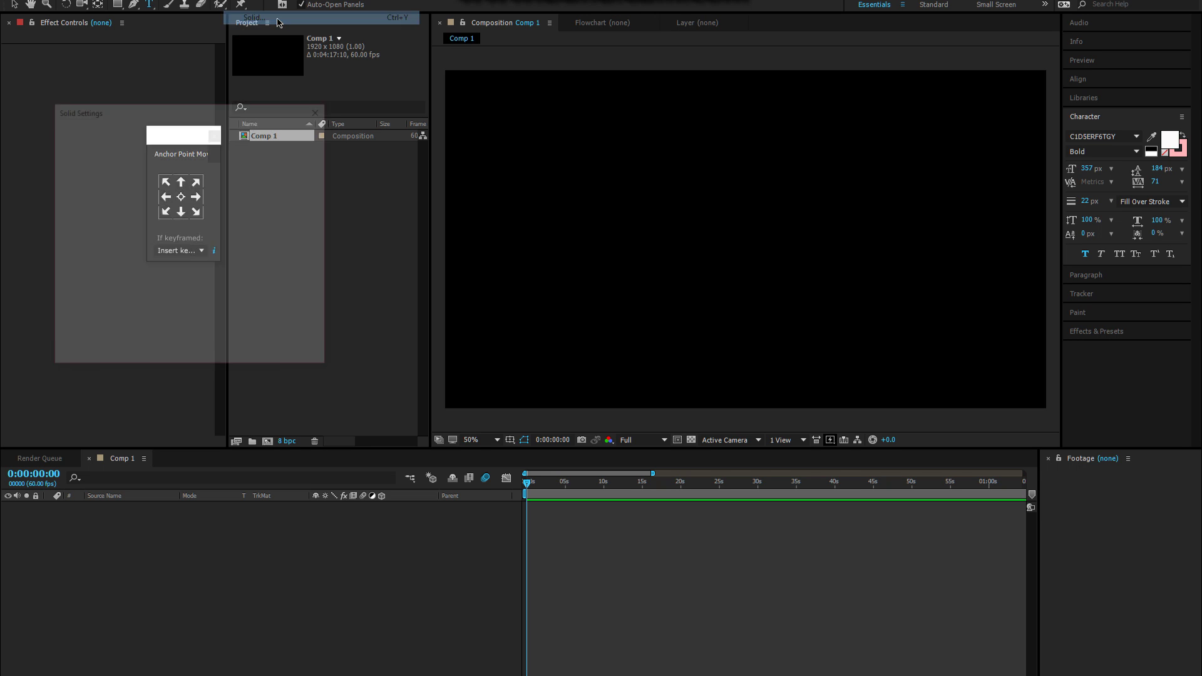
{"action": "left_click", "coordinate": [183, 318]}
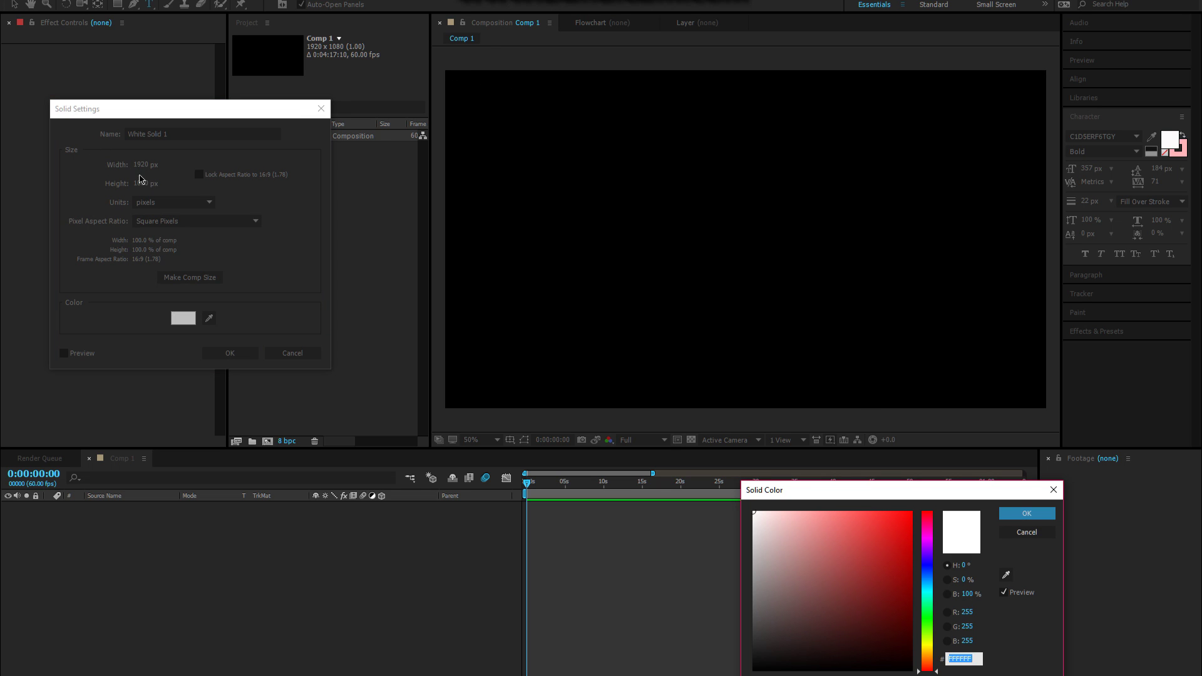
{"action": "key", "text": "ctrl+v"}
{"action": "key", "text": "Return"}
{"action": "left_click", "coordinate": [247, 352]}
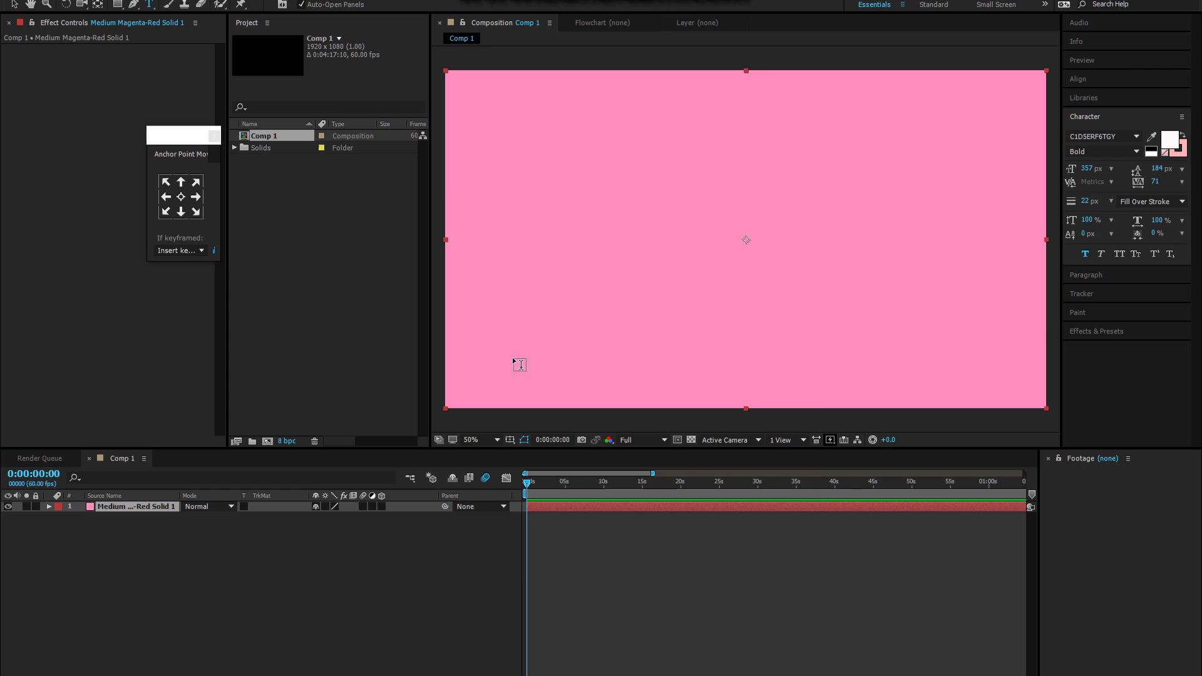
Switch to File Explorer, search the sparles folder for "pattern", and bring bg2.PNG into the composition above the pink solid
{"action": "key", "text": "alt+Tab"}
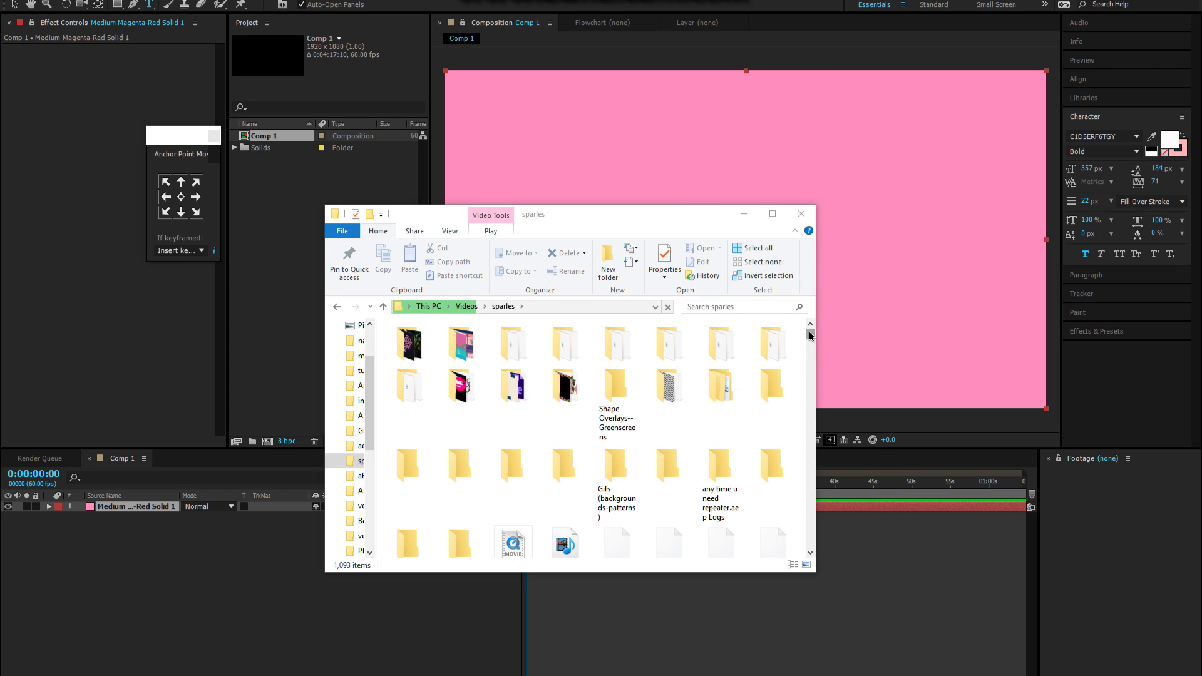
{"action": "left_click_drag", "start_coordinate": [810, 336], "coordinate": [806, 481]}
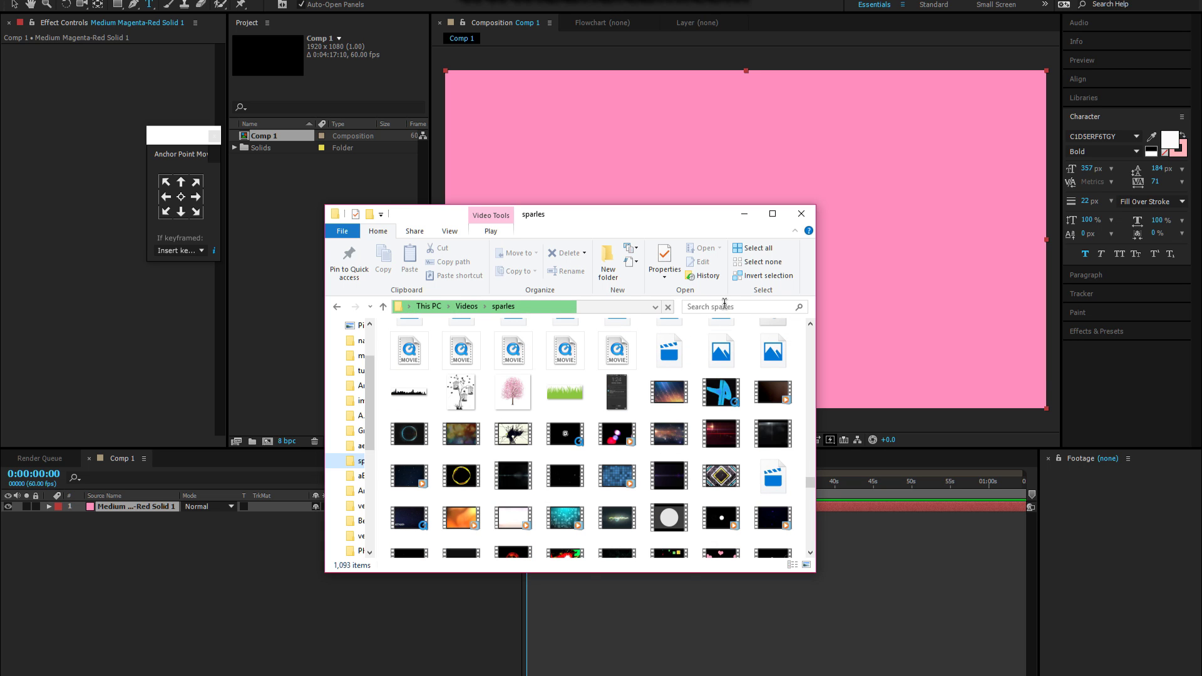
{"action": "left_click", "coordinate": [724, 305]}
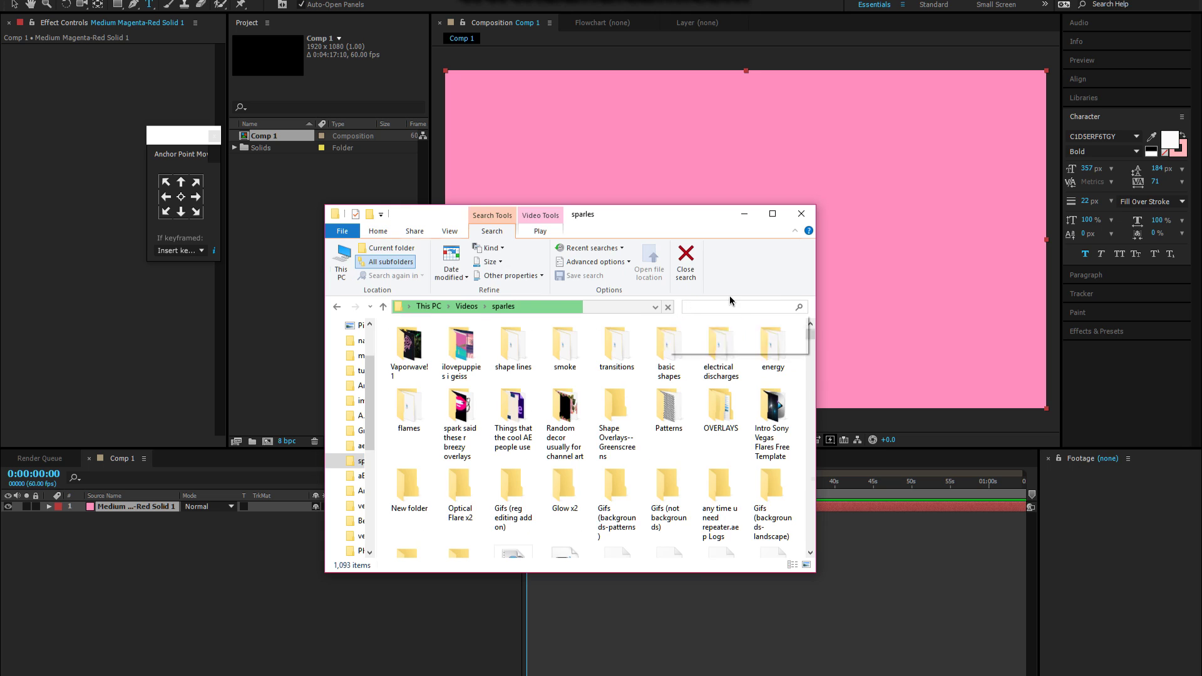
{"action": "type", "text": "pattern"}
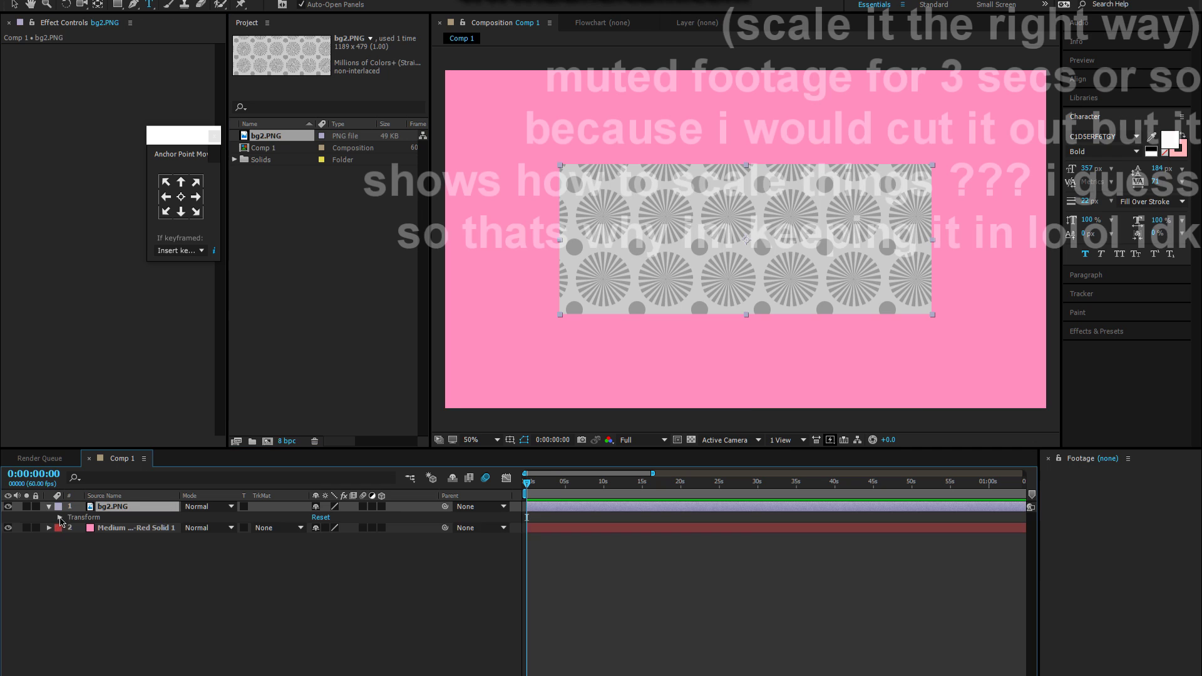
Scale the bg2.PNG layer up to 227% so the pattern covers the whole frame
{"action": "left_click", "coordinate": [60, 517]}
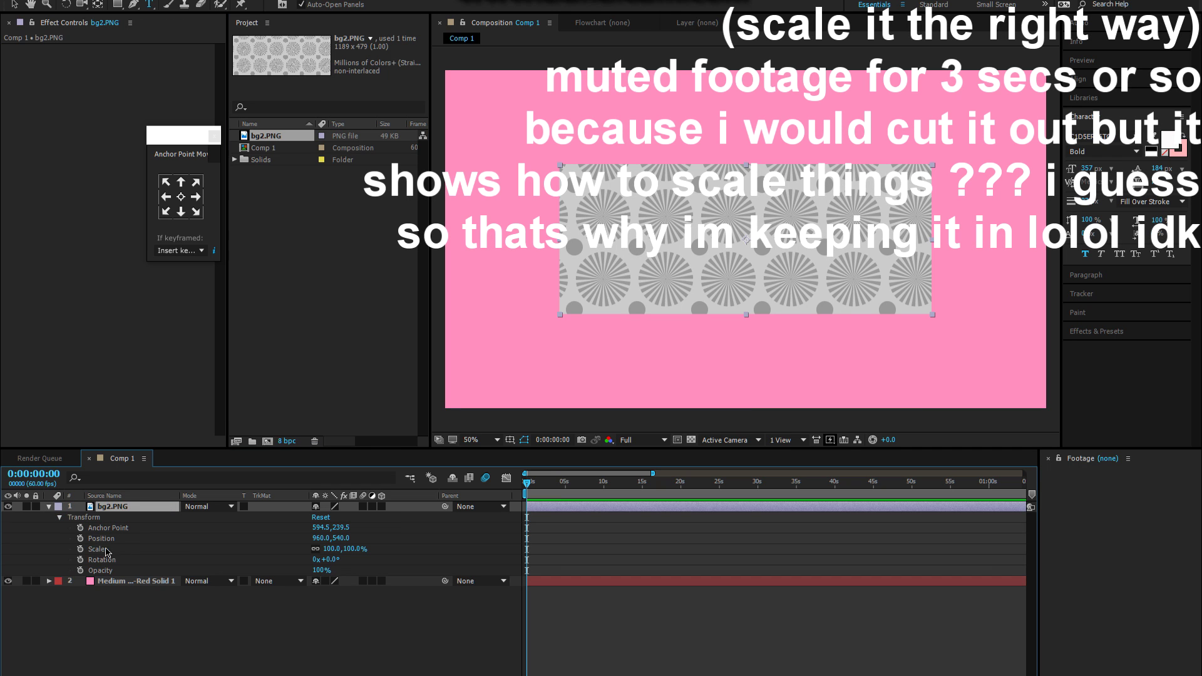
{"action": "left_click", "coordinate": [100, 550]}
{"action": "left_click_drag", "start_coordinate": [329, 550], "coordinate": [409, 531]}
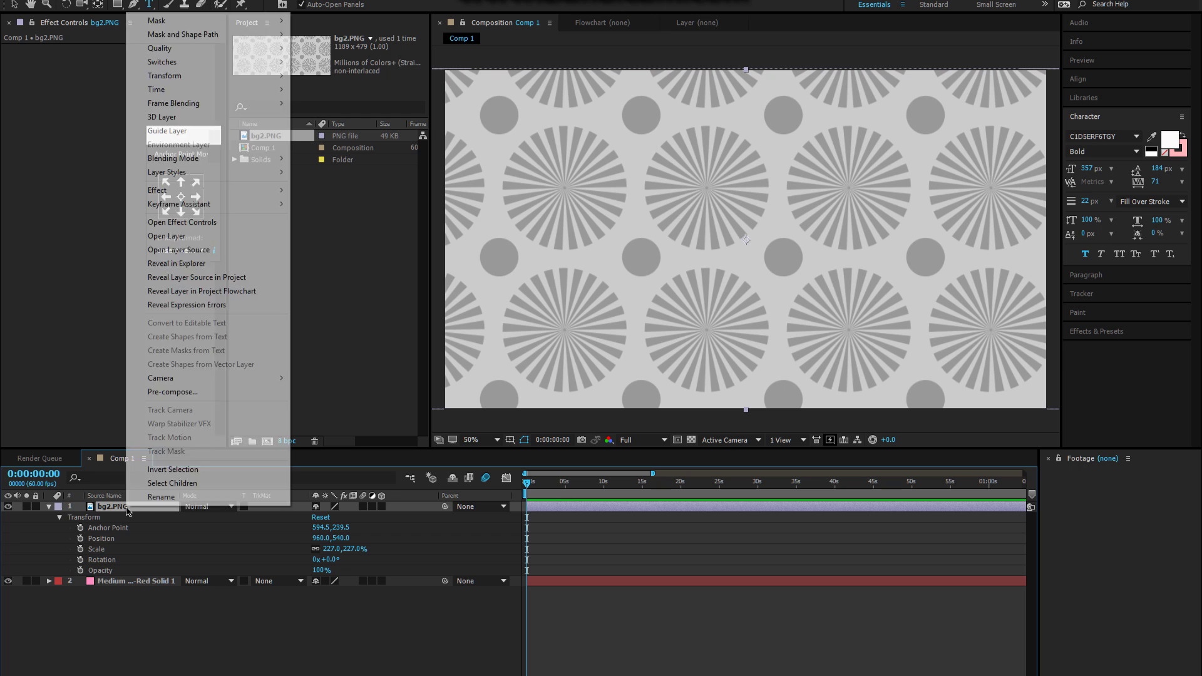
Set the bg2.PNG layer's blending mode to Overlay and lower its opacity to 51%
{"action": "right_click", "coordinate": [128, 508]}
{"action": "mouse_move", "coordinate": [235, 159]}
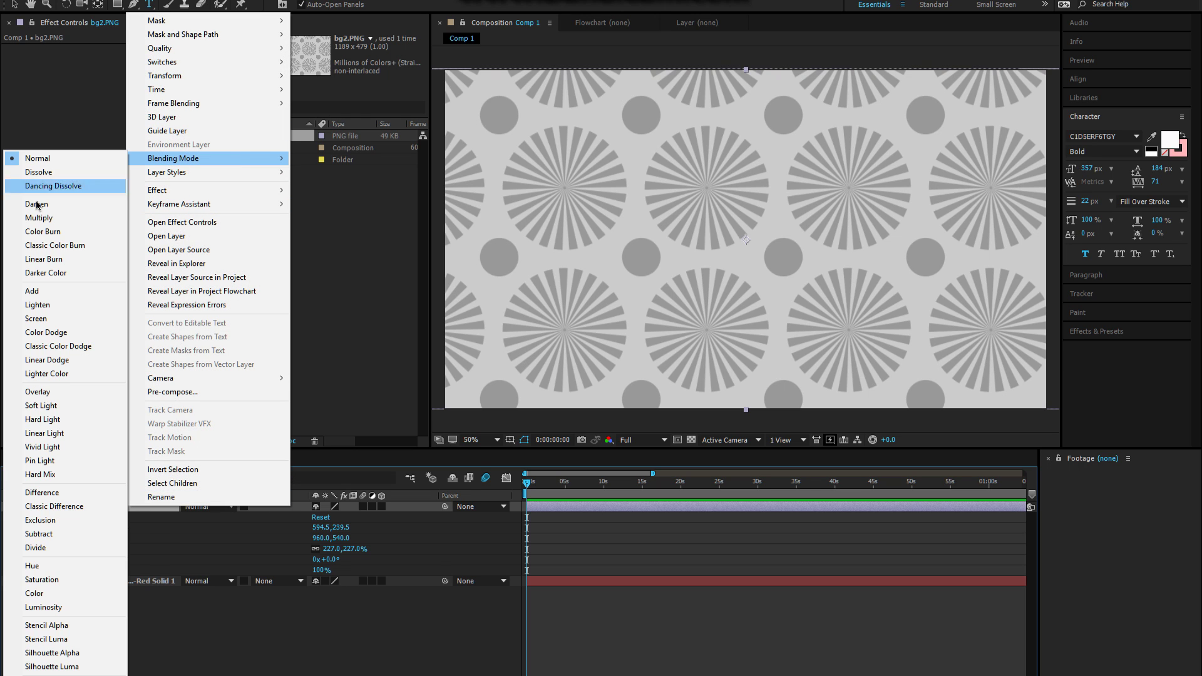
{"action": "left_click", "coordinate": [54, 393]}
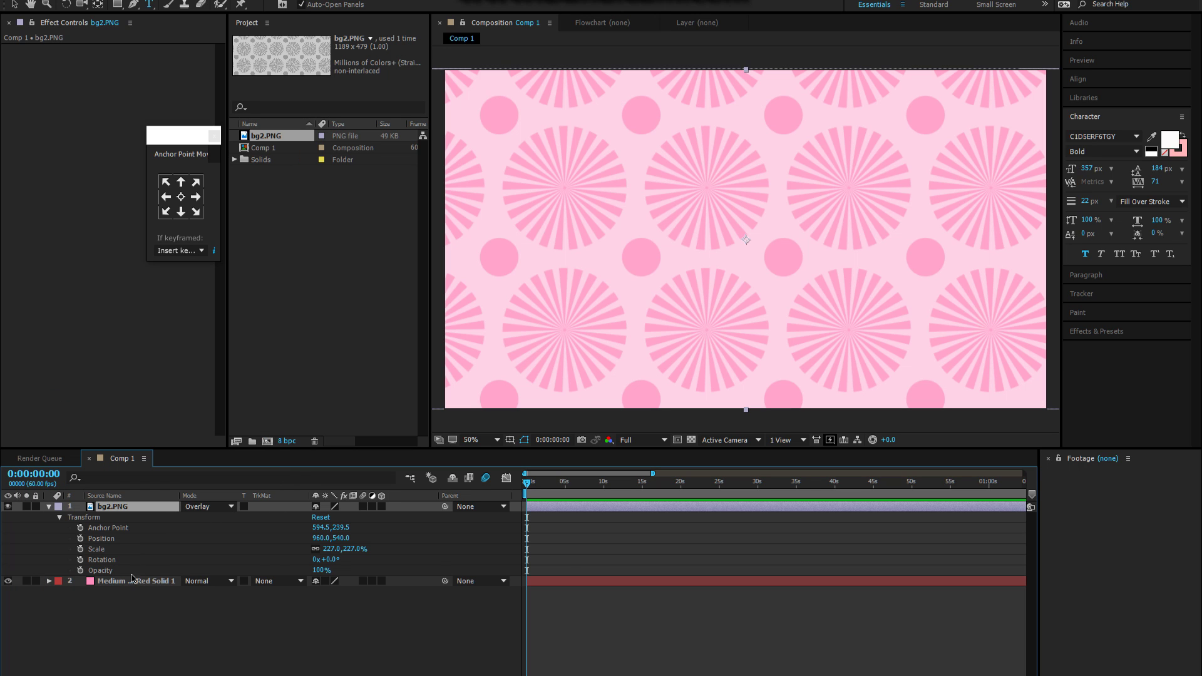
{"action": "left_click_drag", "start_coordinate": [314, 572], "coordinate": [300, 573]}
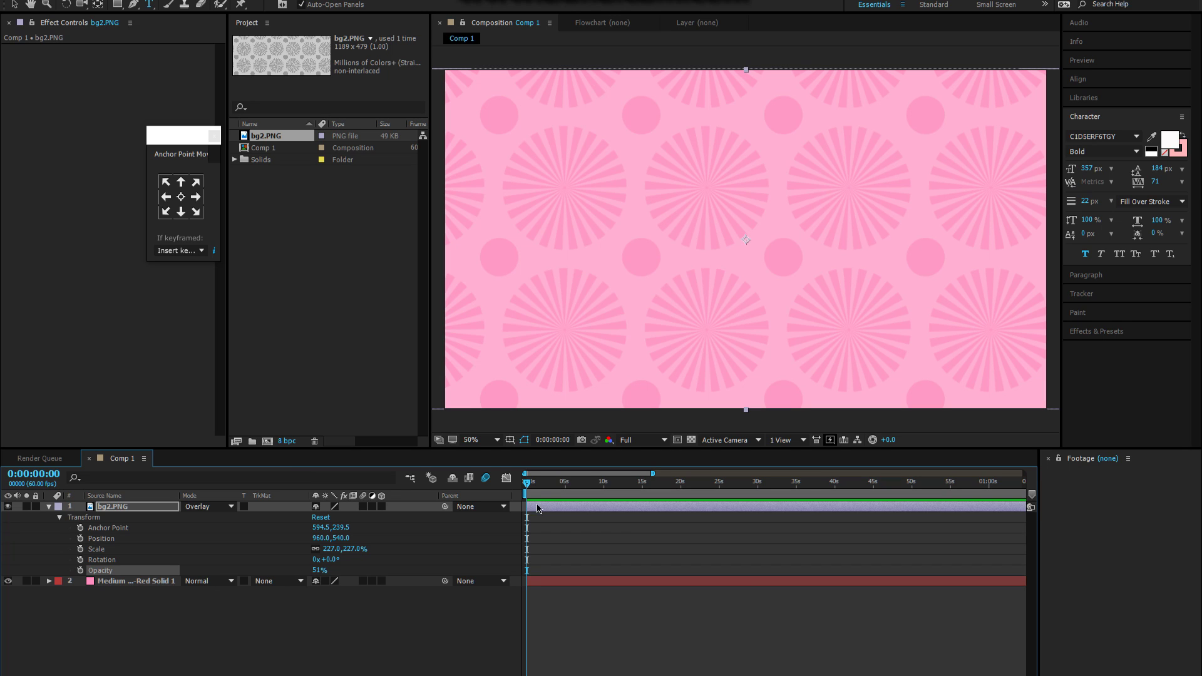
Animate the bg2.PNG layer's Position with a starting keyframe at 1333, 540 and a second keyframe about 6 seconds in
{"action": "left_click_drag", "start_coordinate": [529, 483], "coordinate": [610, 483]}
{"action": "key", "text": "Home"}
{"action": "left_click", "coordinate": [119, 549]}
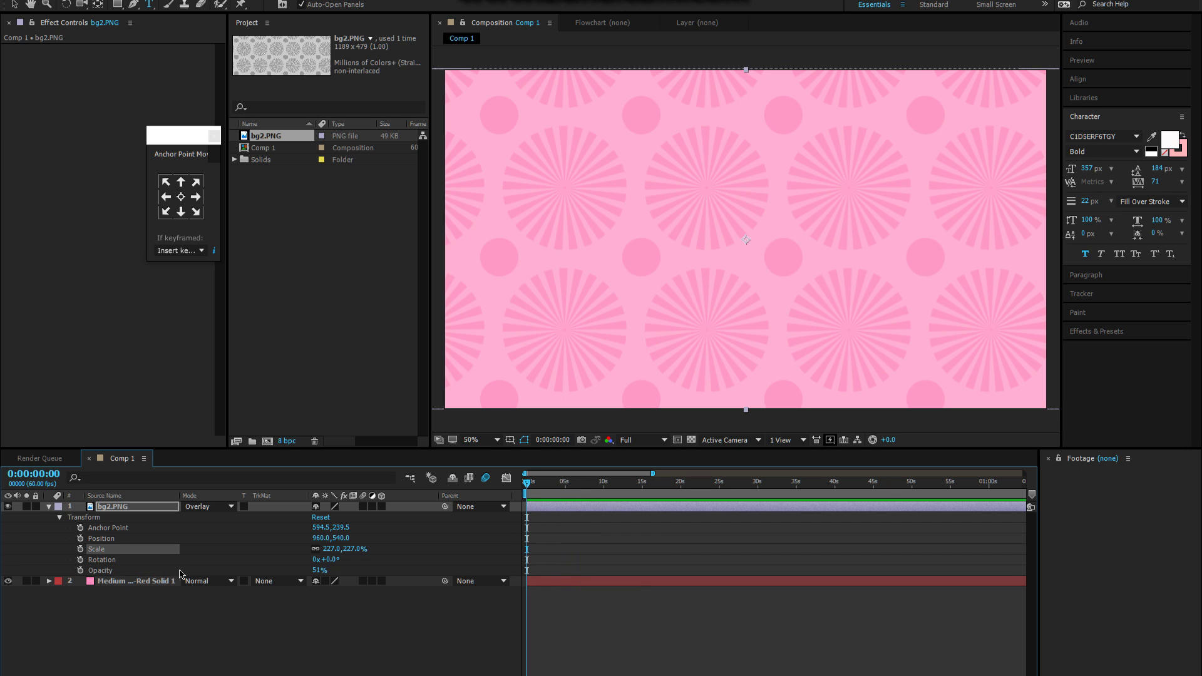
{"action": "left_click", "coordinate": [80, 539]}
{"action": "key", "text": "space"}
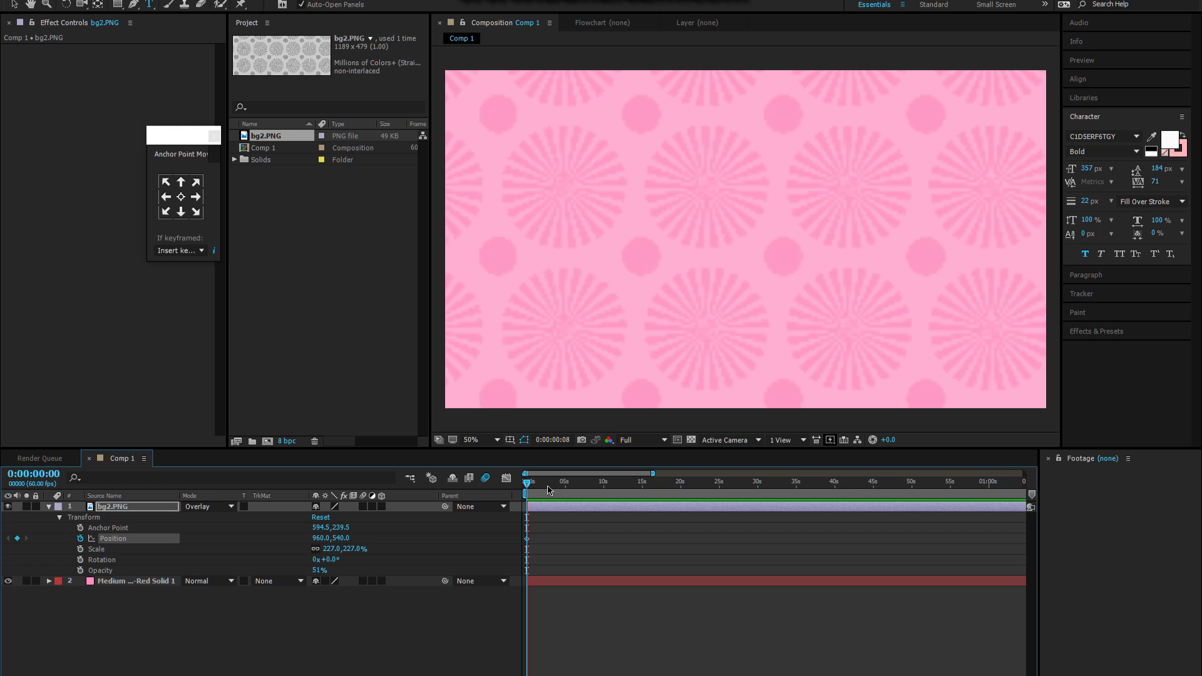
{"action": "key", "text": "space"}
{"action": "left_click_drag", "start_coordinate": [529, 483], "coordinate": [546, 483]}
{"action": "left_click", "coordinate": [18, 539]}
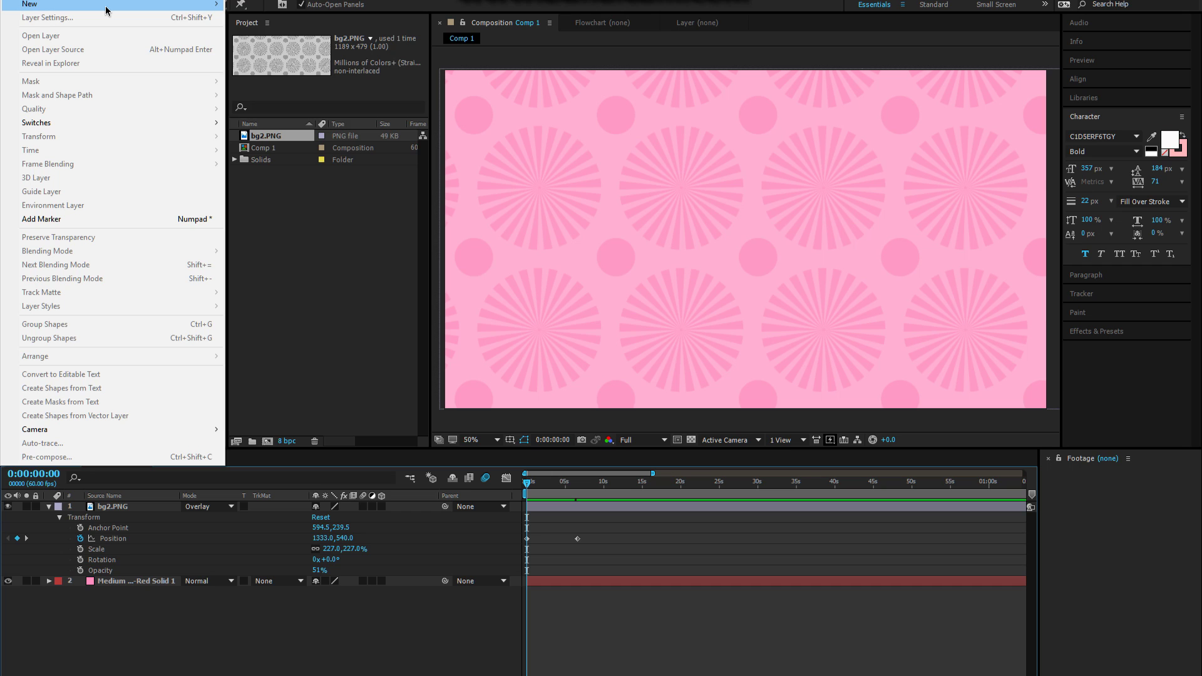
Create a shape layer containing a fill and a centred rectangle path sized 980 by 980
{"action": "mouse_move", "coordinate": [105, 10]}
{"action": "left_click", "coordinate": [296, 76]}
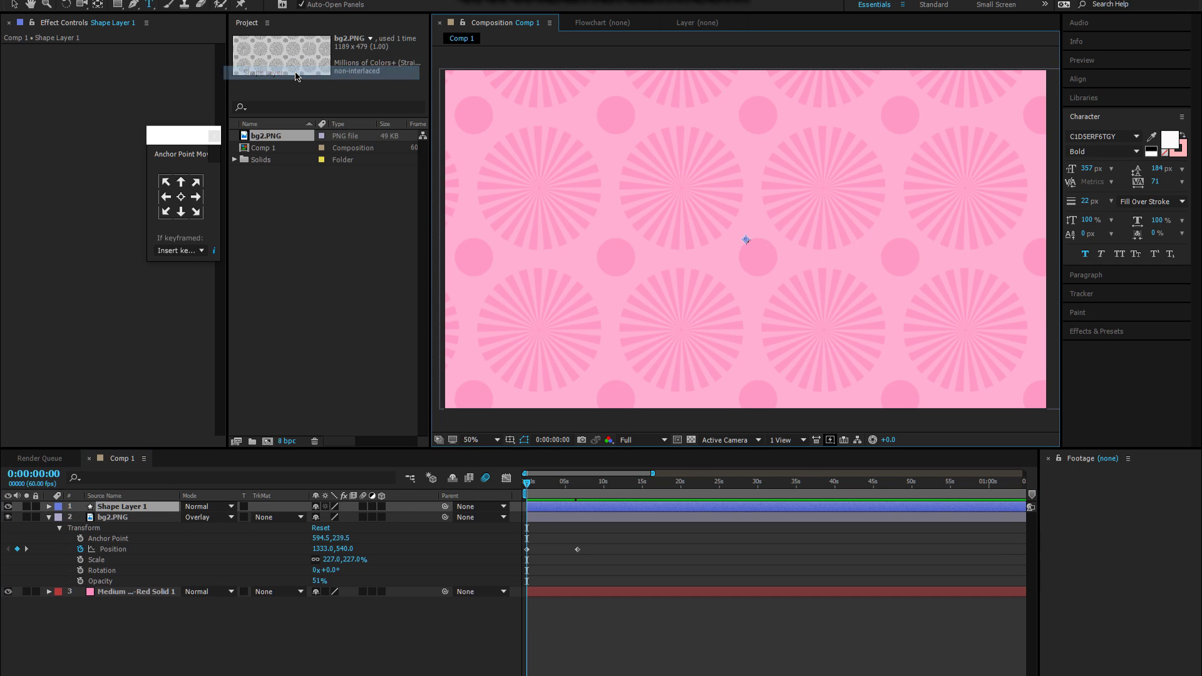
{"action": "left_click", "coordinate": [431, 518]}
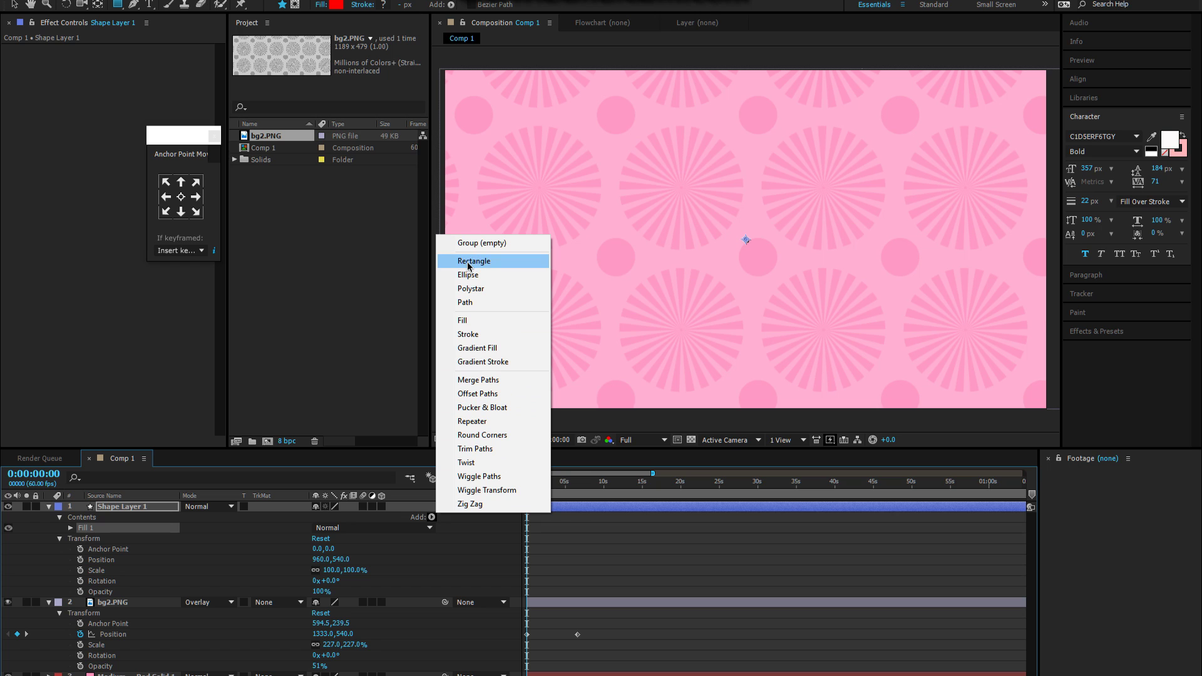
{"action": "left_click", "coordinate": [474, 261]}
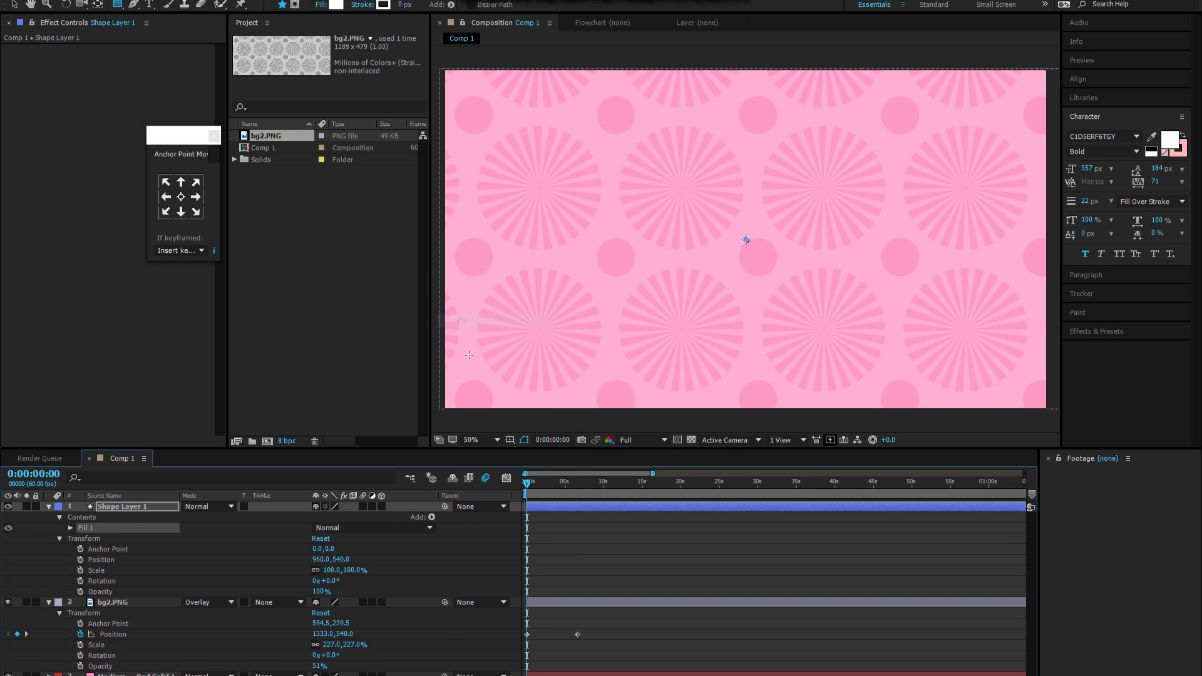
{"action": "left_click_drag", "start_coordinate": [330, 538], "coordinate": [854, 511]}
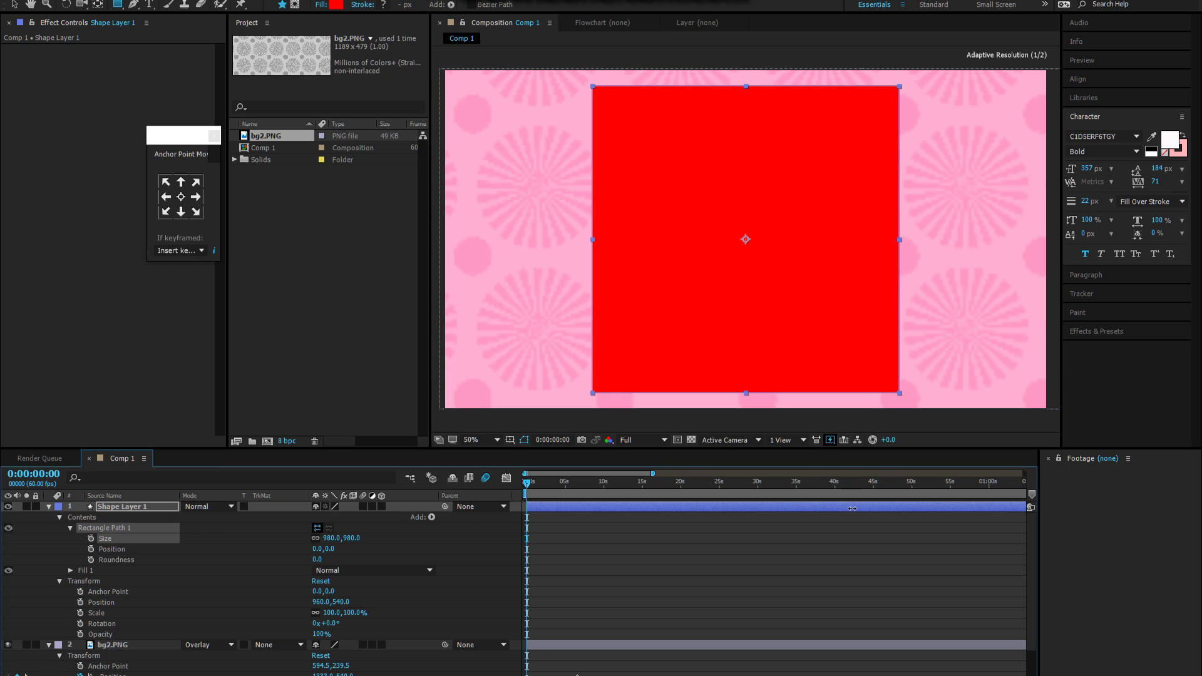
Change the rectangle's fill colour to white (FFFFFF), then collapse the properties of the shape and bg2.PNG layers
{"action": "left_click", "coordinate": [71, 572]}
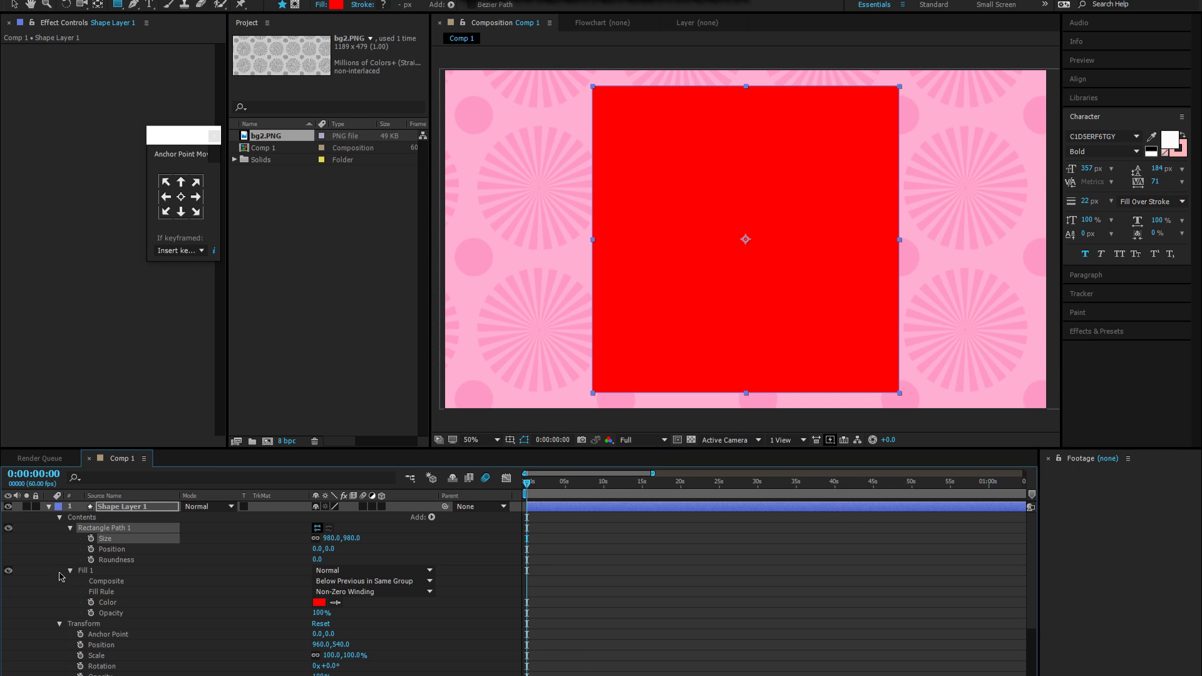
{"action": "left_click", "coordinate": [319, 603]}
{"action": "left_click_drag", "start_coordinate": [782, 539], "coordinate": [668, 402]}
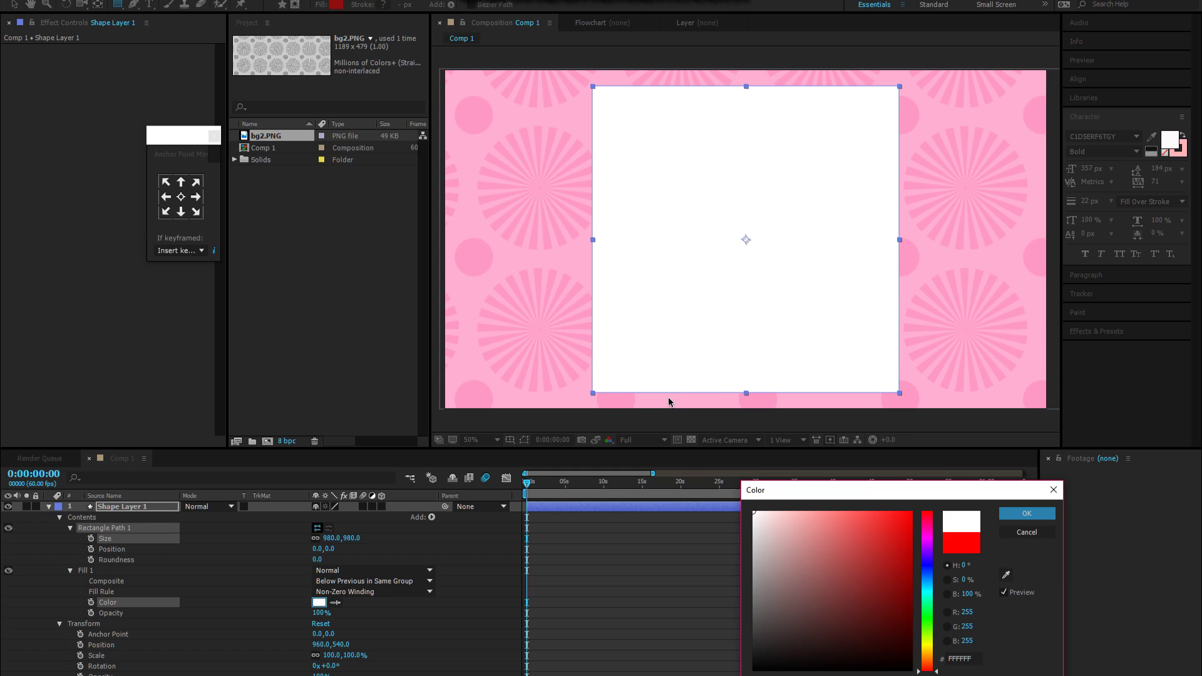
{"action": "key", "text": "Return"}
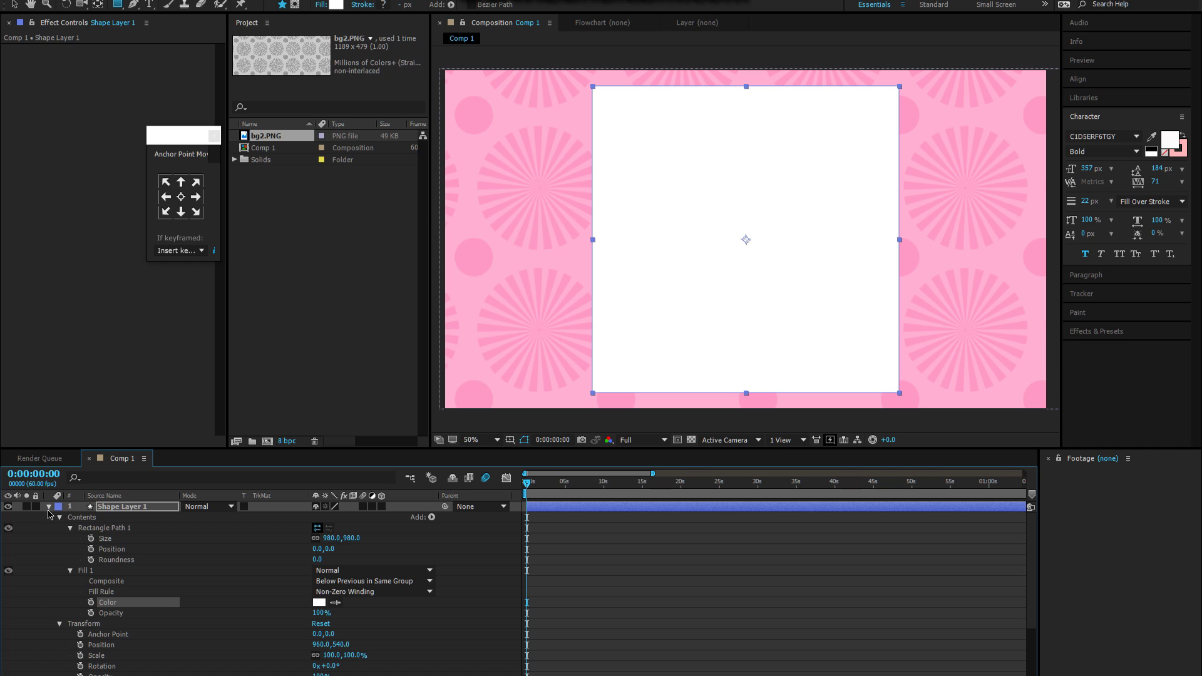
{"action": "left_click", "coordinate": [49, 506]}
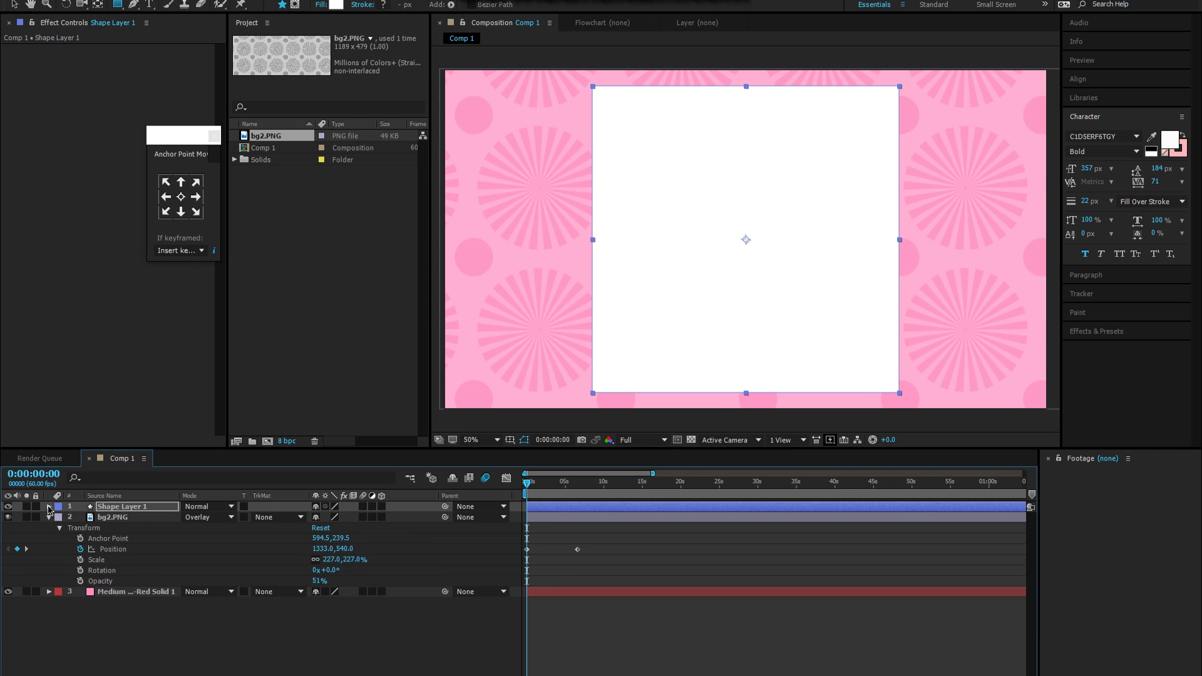
{"action": "left_click", "coordinate": [49, 518]}
Add a null object to the composition and parent Shape Layer 1 to it
{"action": "left_click", "coordinate": [100, 2]}
{"action": "mouse_move", "coordinate": [101, 14]}
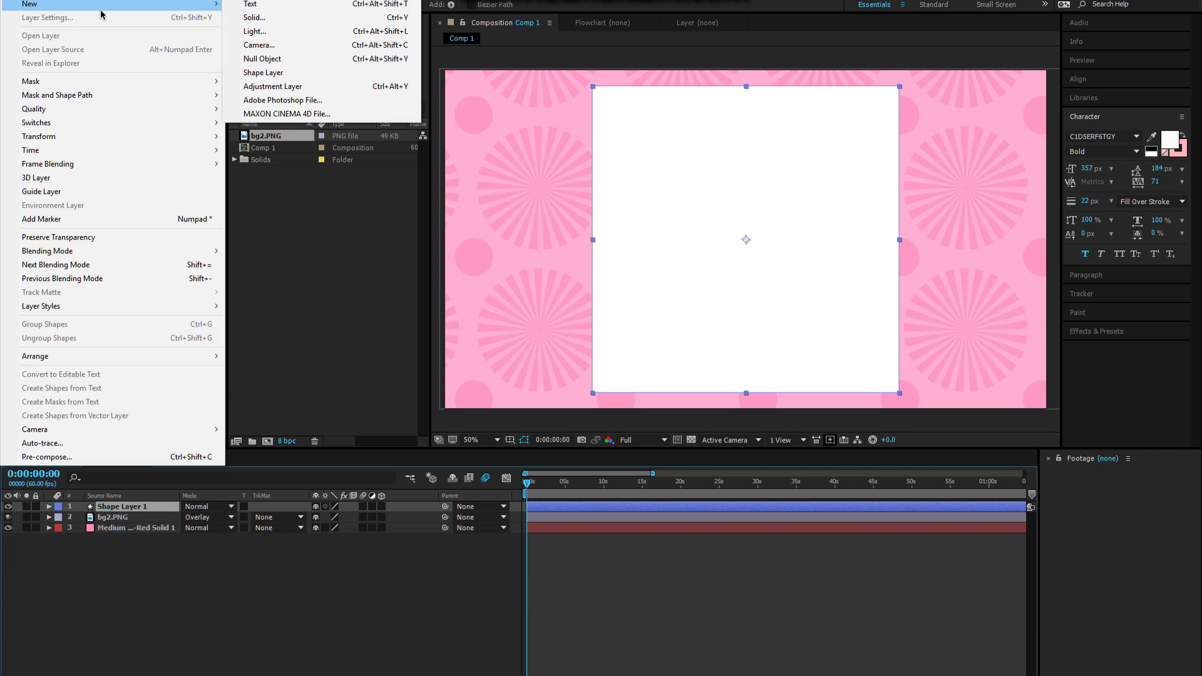
{"action": "left_click", "coordinate": [275, 59]}
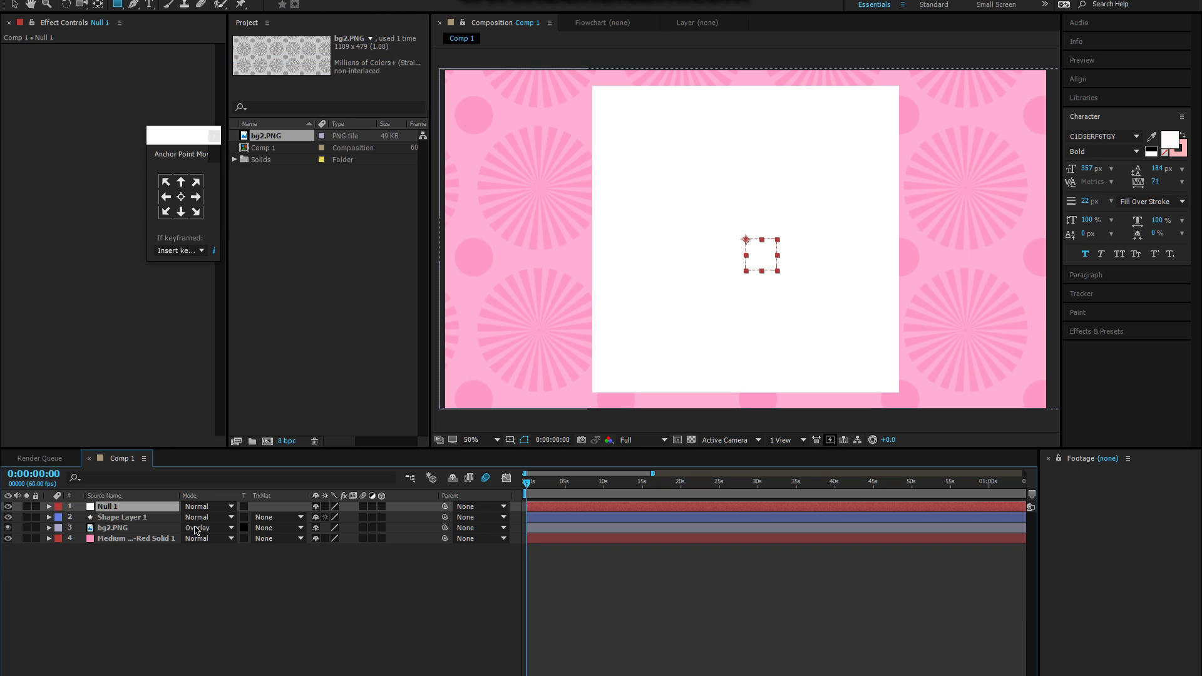
{"action": "left_click", "coordinate": [122, 518]}
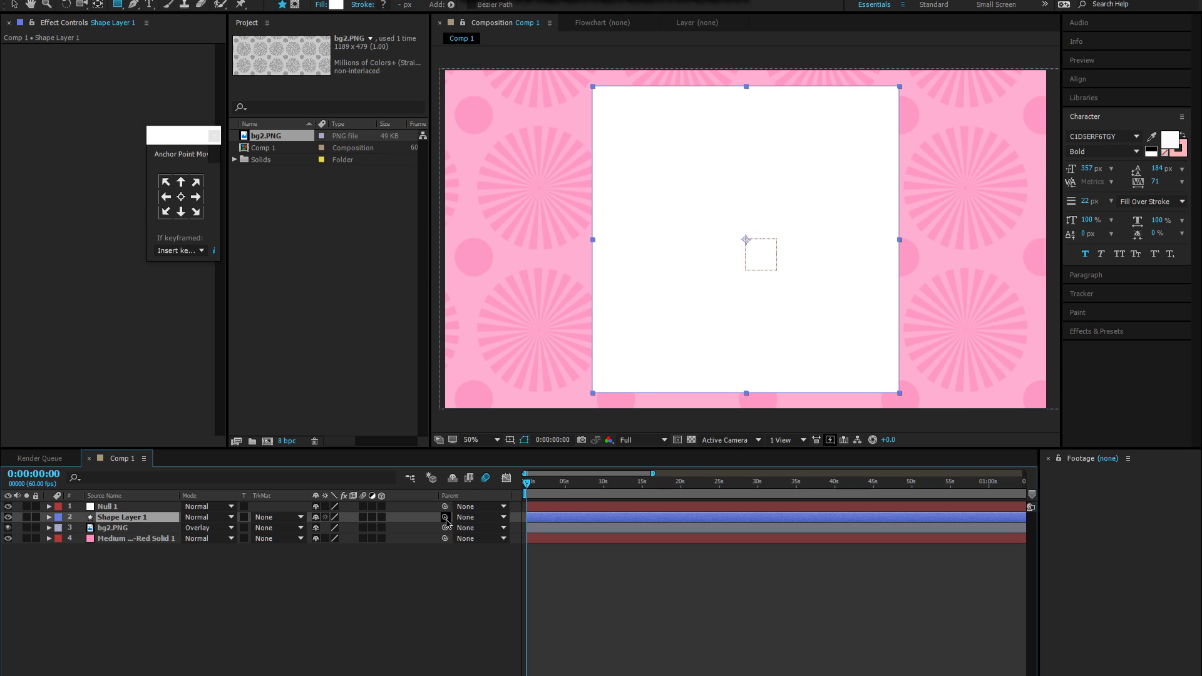
{"action": "left_click_drag", "start_coordinate": [235, 499], "coordinate": [140, 507]}
Turn both the null object and Shape Layer 1 into 3D layers
{"action": "left_click", "coordinate": [382, 507]}
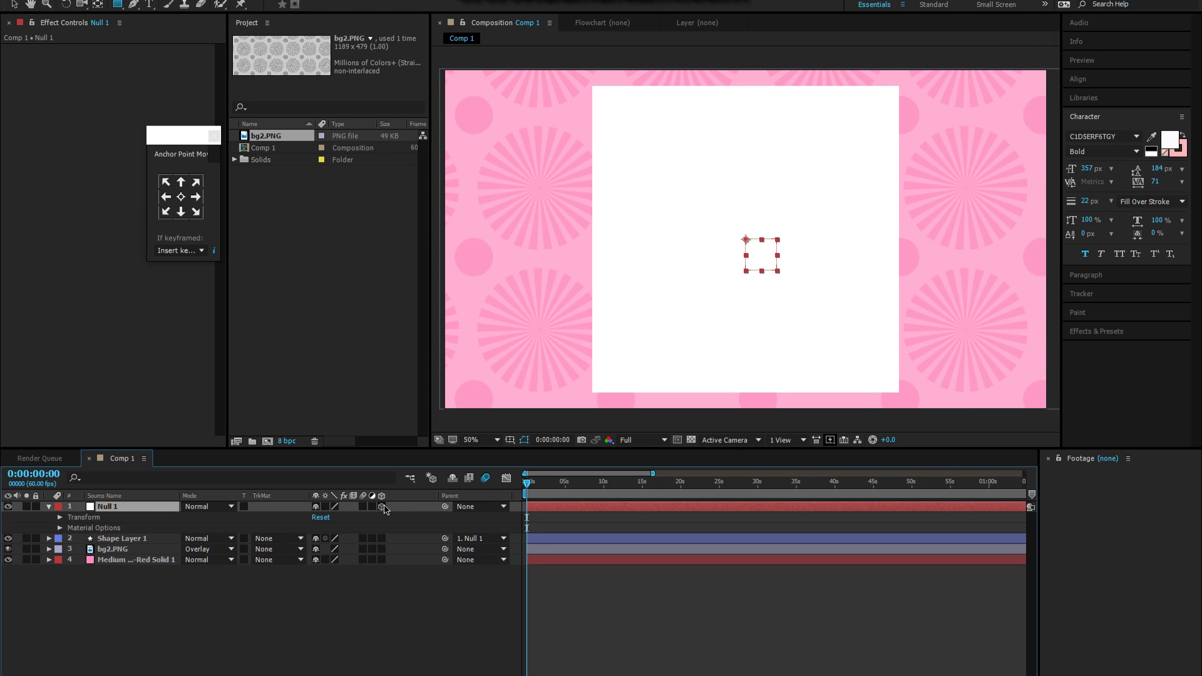
{"action": "left_click", "coordinate": [382, 538]}
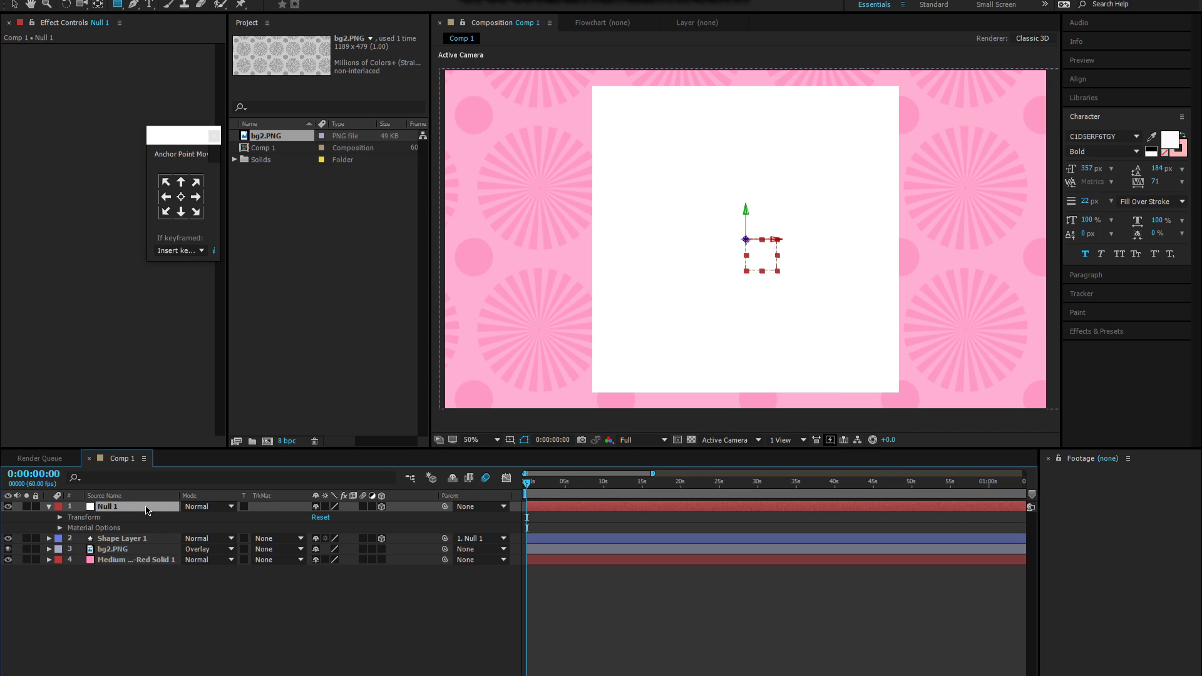
{"action": "left_click", "coordinate": [140, 539]}
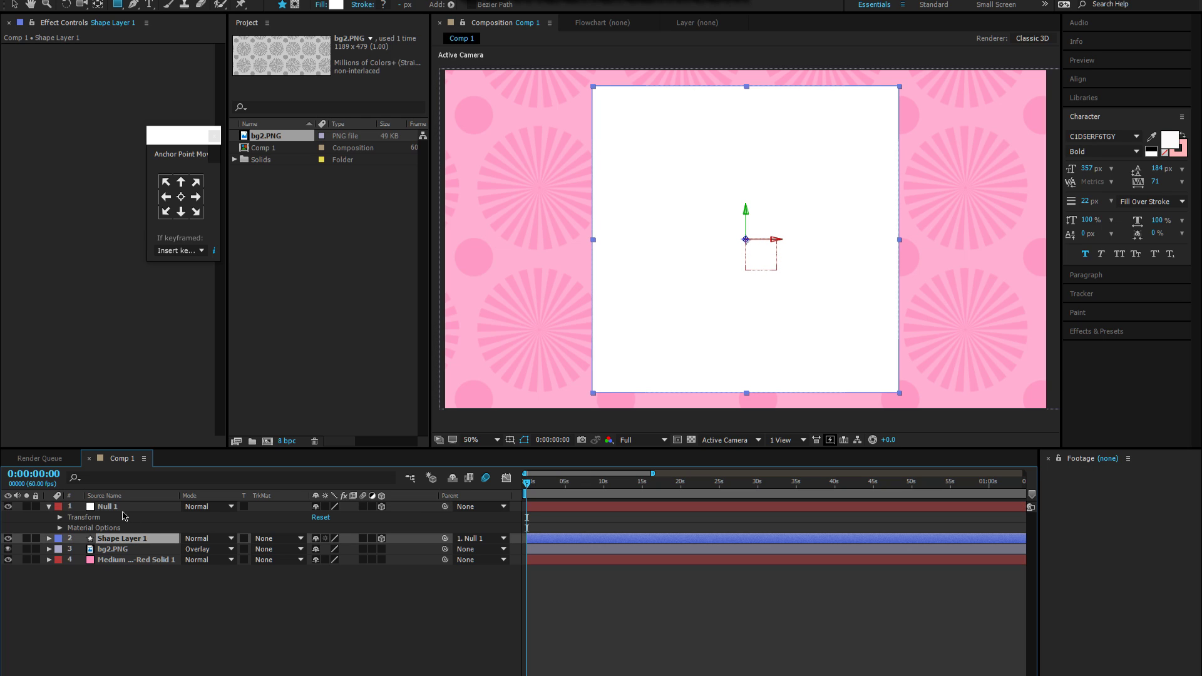
Set a starting X Rotation keyframe at 0° on the null object at the beginning of the timeline
{"action": "left_click", "coordinate": [102, 519]}
{"action": "left_click", "coordinate": [60, 517]}
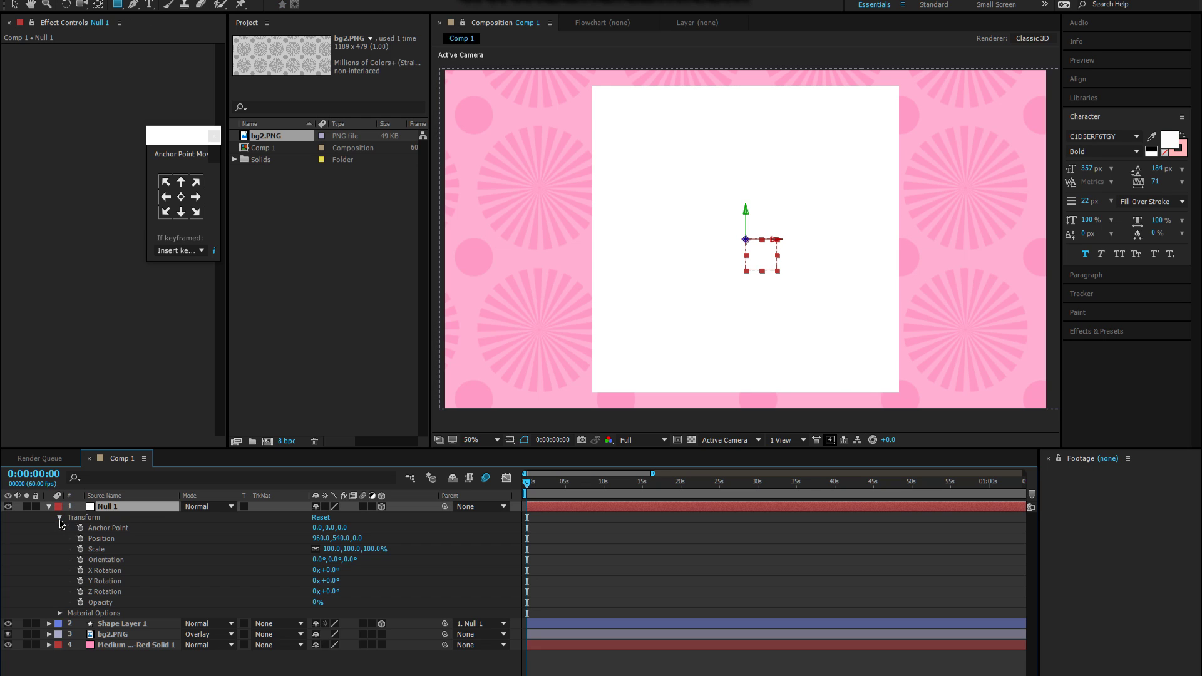
{"action": "left_click", "coordinate": [80, 571]}
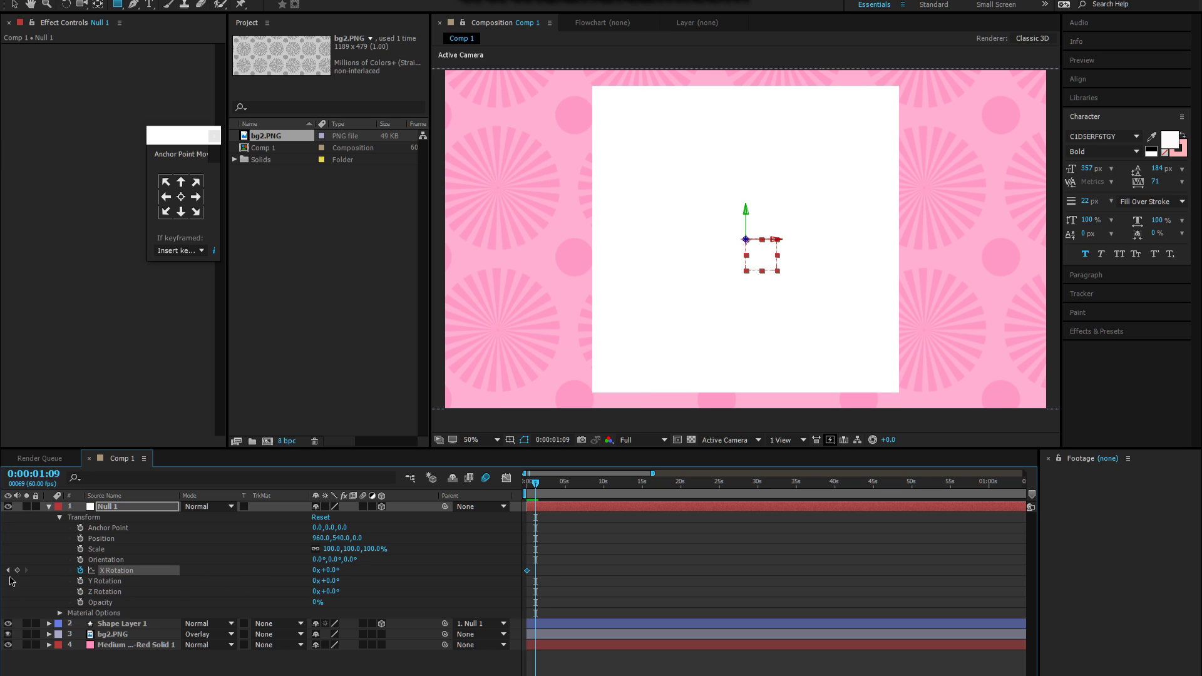
Add a second X Rotation keyframe to the null at 0:00:01:09 with a value of -90°
{"action": "left_click", "coordinate": [17, 571]}
{"action": "left_click_drag", "start_coordinate": [336, 571], "coordinate": [289, 571]}
{"action": "left_click", "coordinate": [332, 571]}
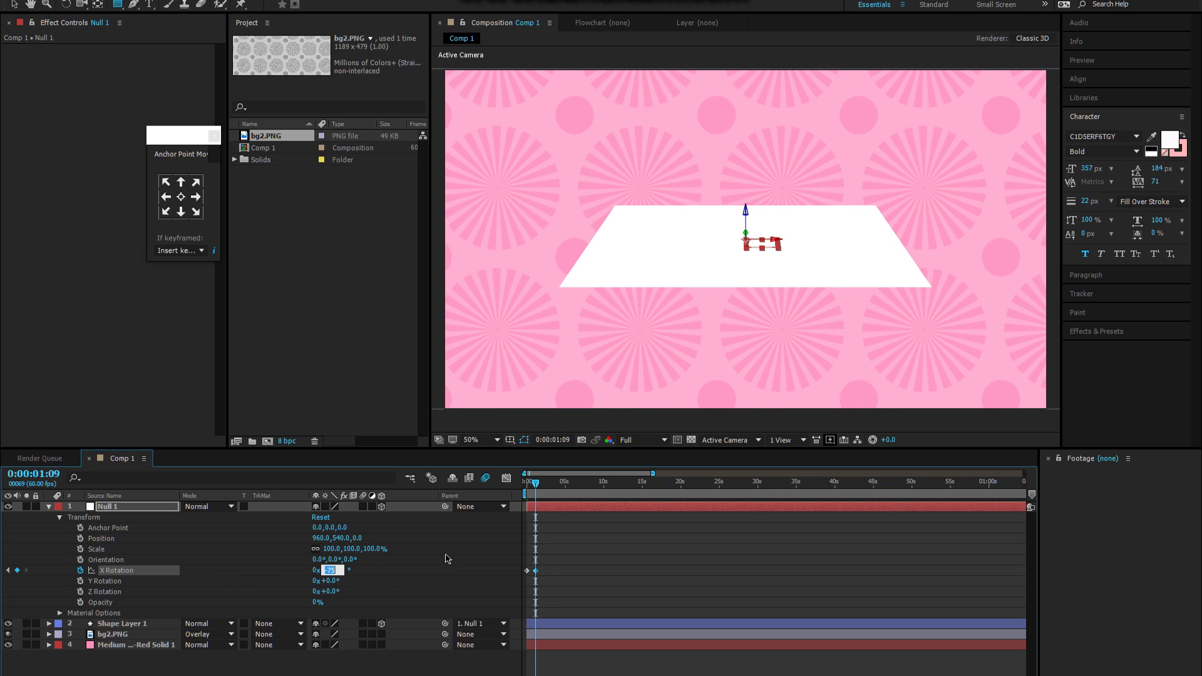
{"action": "type", "text": "-90"}
{"action": "key", "text": "Return"}
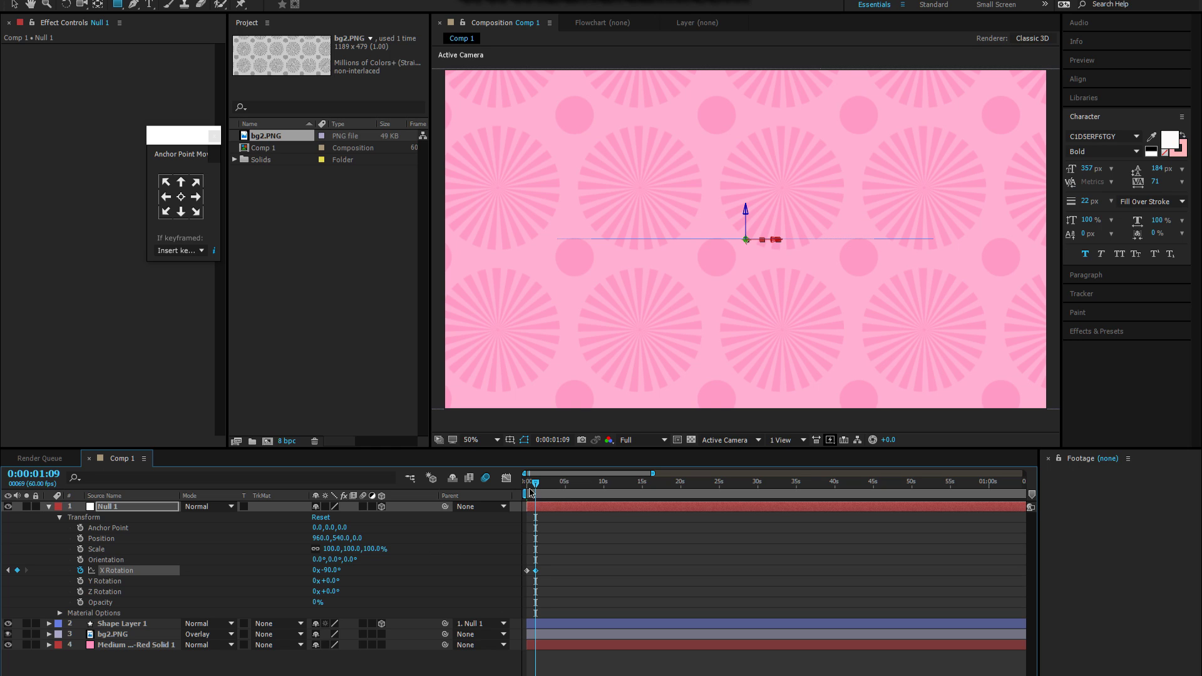
Scrub through the null's X Rotation animation to check the square's flip, ending at the 0:00:01:09 keyframe
{"action": "left_click_drag", "start_coordinate": [529, 492], "coordinate": [534, 586]}
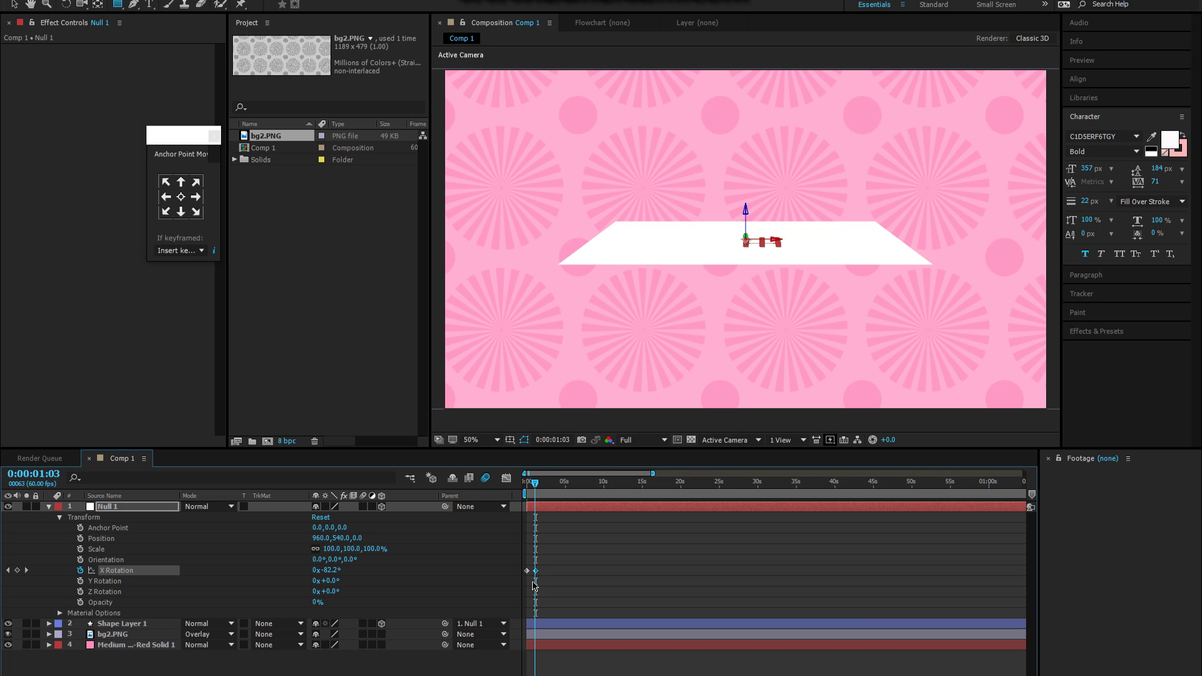
{"action": "left_click_drag", "start_coordinate": [533, 582], "coordinate": [536, 582]}
{"action": "left_click", "coordinate": [9, 570]}
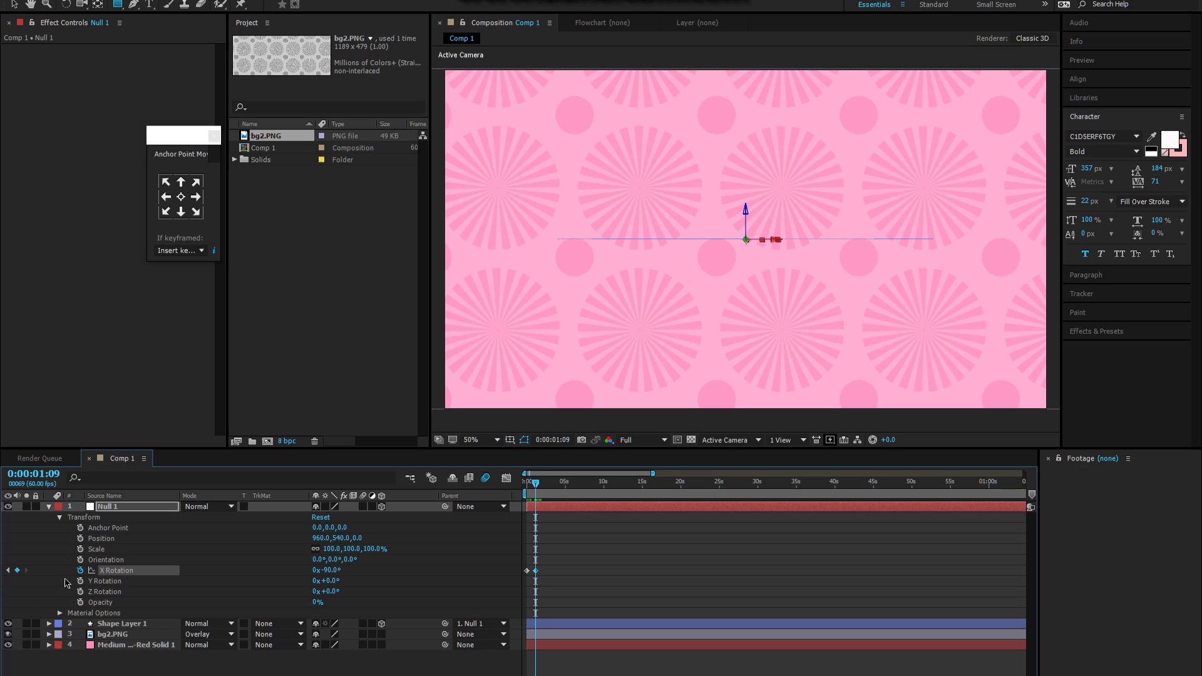
Keyframe the null's Position at the timeline start and at 0:00:01:09, setting the second keyframe to 960, 853, 0
{"action": "left_click", "coordinate": [80, 538]}
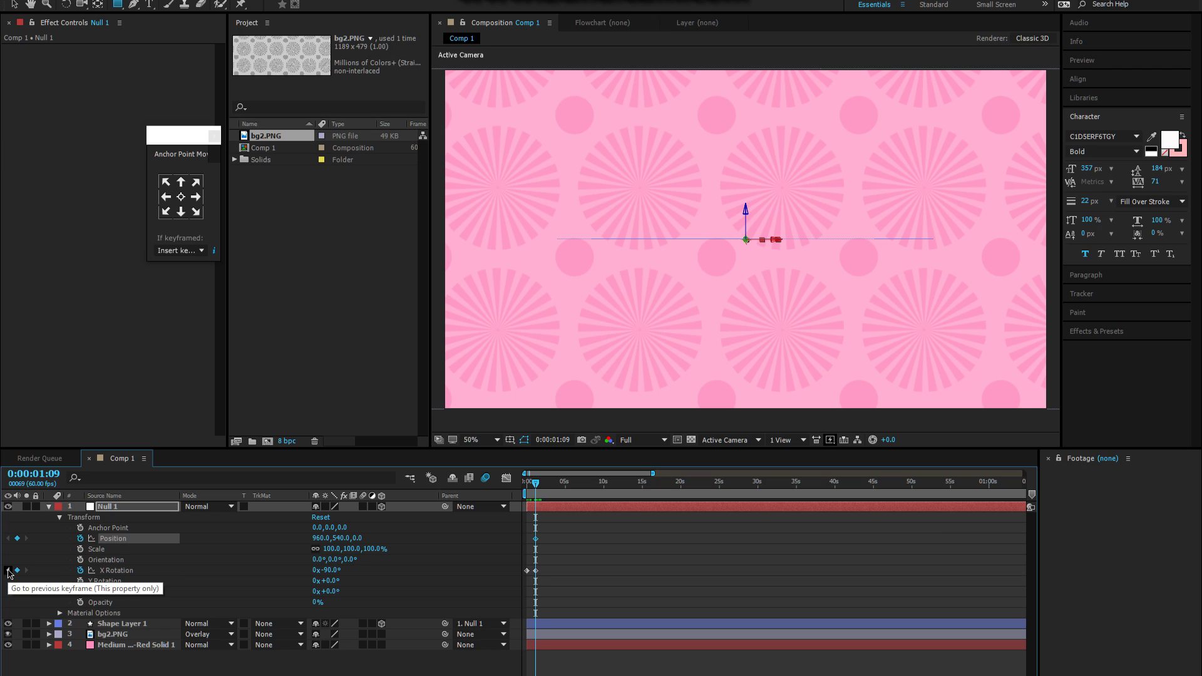
{"action": "left_click", "coordinate": [8, 570]}
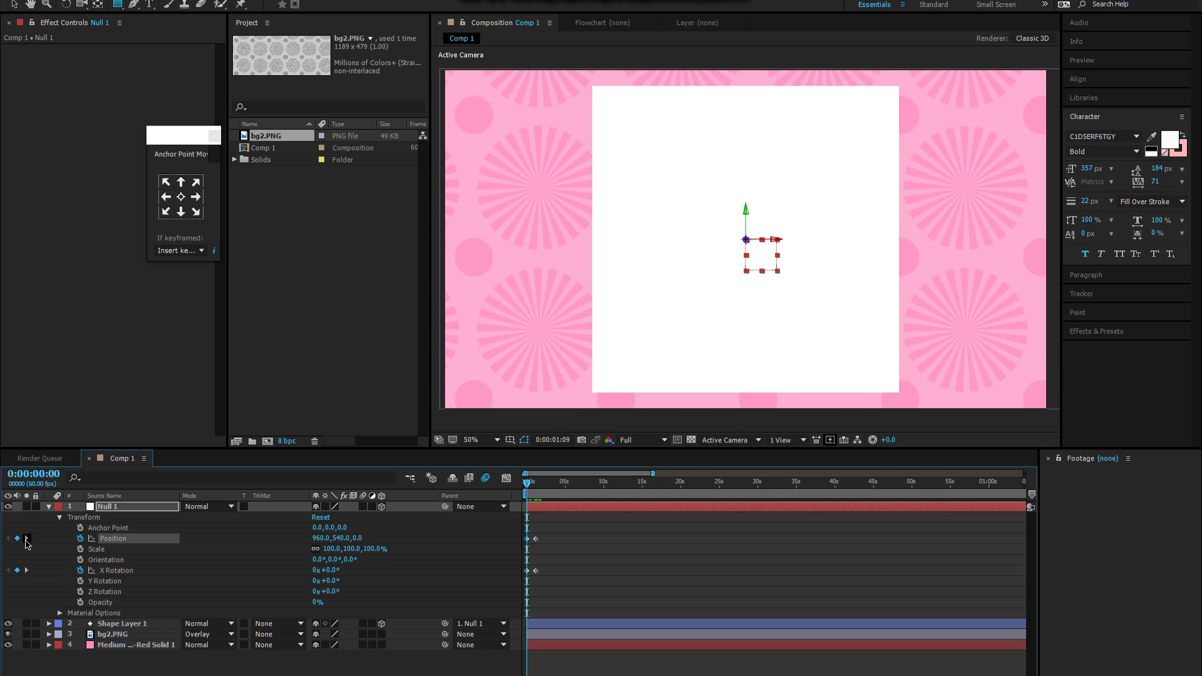
{"action": "left_click", "coordinate": [25, 539]}
{"action": "left_click_drag", "start_coordinate": [338, 538], "coordinate": [529, 560]}
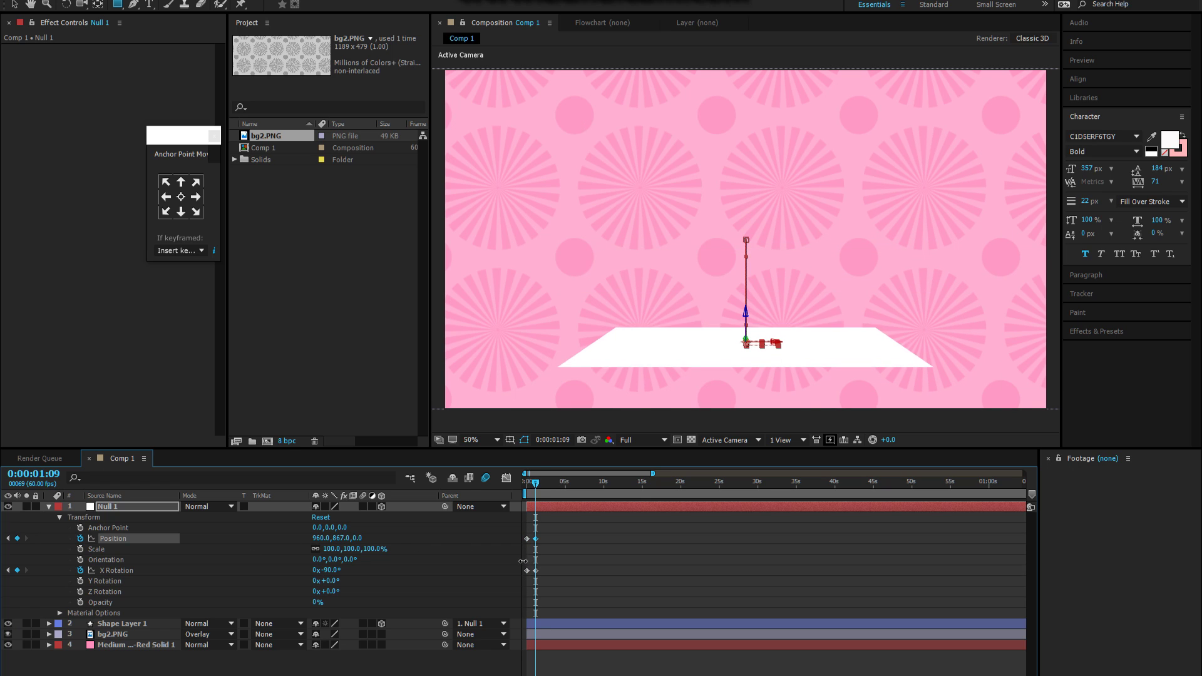
{"action": "left_click_drag", "start_coordinate": [523, 562], "coordinate": [516, 562]}
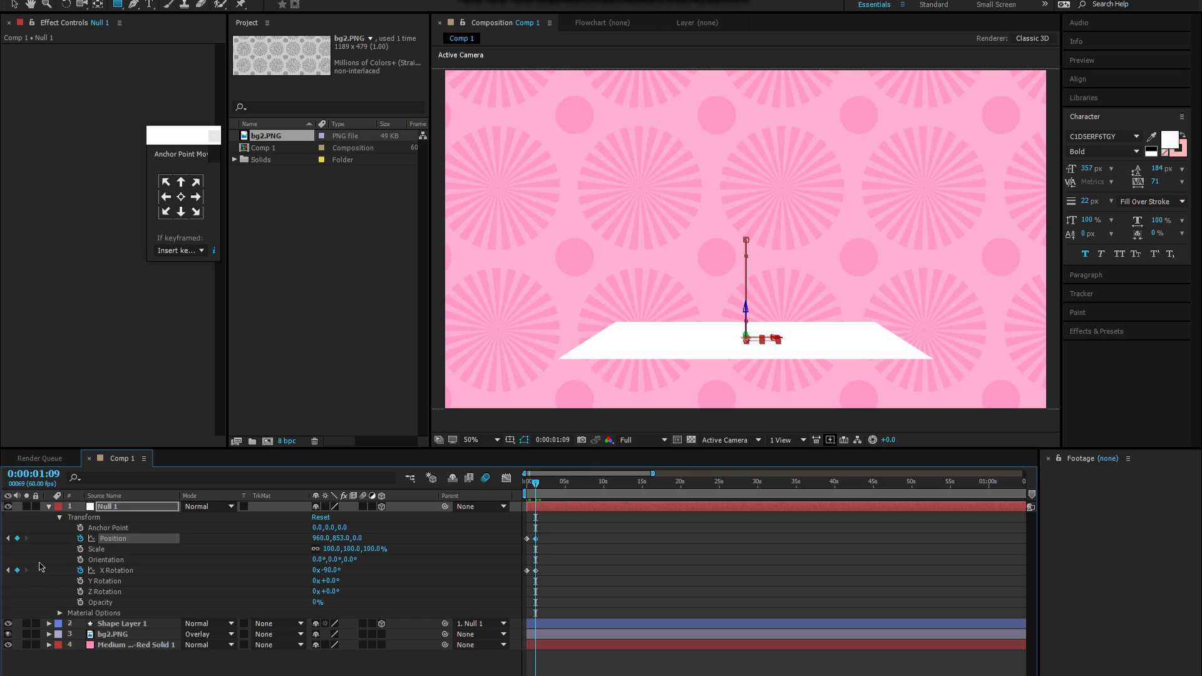
Add omg.mp4 to the composition directly below Null 1 and apply the Keylight (1.2) effect to it
{"action": "left_click", "coordinate": [148, 507]}
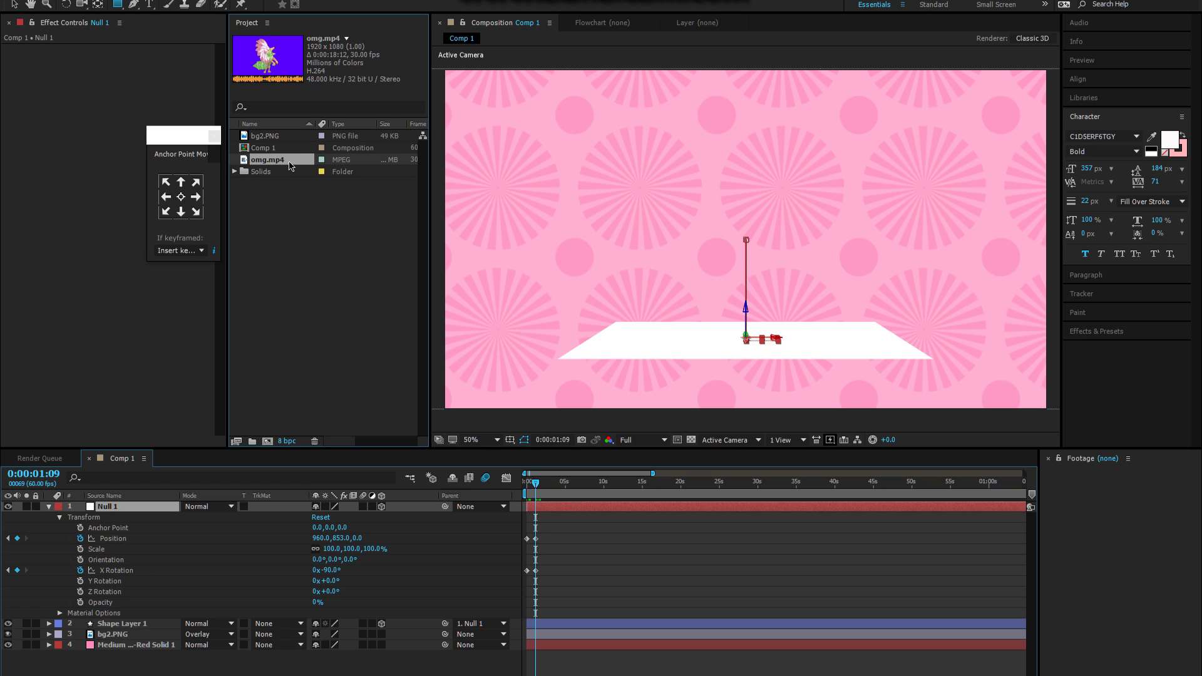
{"action": "left_click_drag", "start_coordinate": [290, 166], "coordinate": [133, 603]}
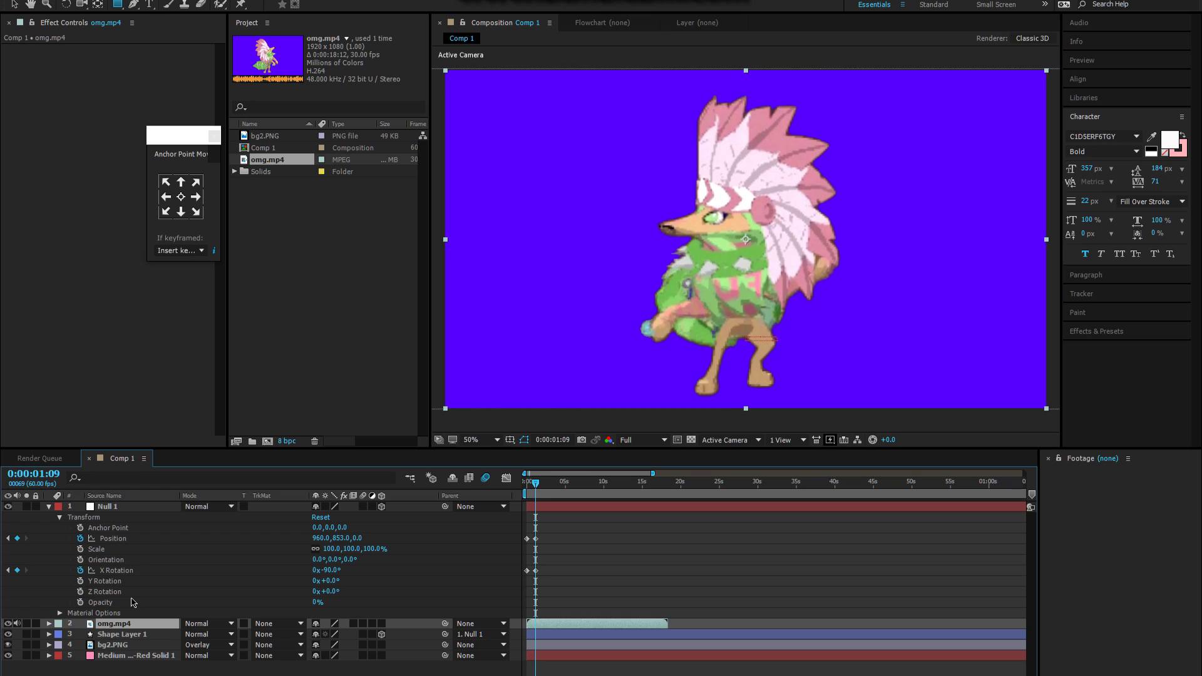
{"action": "left_click", "coordinate": [1088, 333]}
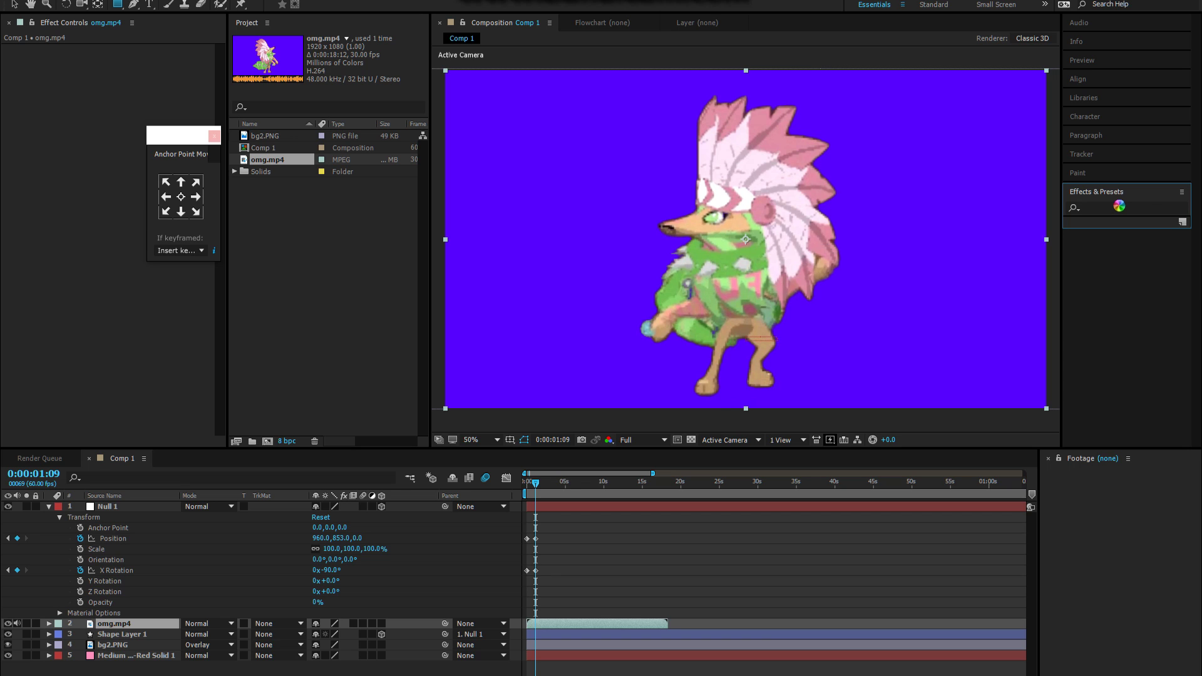
{"action": "type", "text": "keylight"}
{"action": "left_click_drag", "start_coordinate": [1116, 263], "coordinate": [146, 136]}
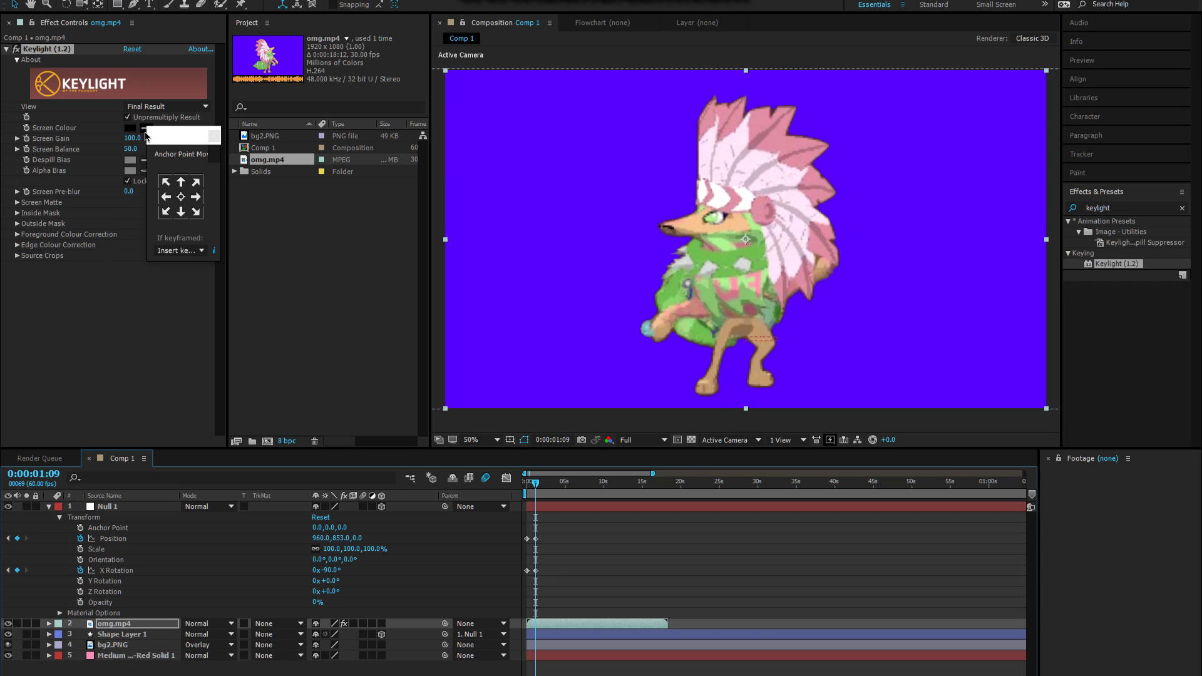
Key out the clip's blue-purple background by sampling it as Screen Colour and set Screen Gain to 123
{"action": "left_click", "coordinate": [144, 128]}
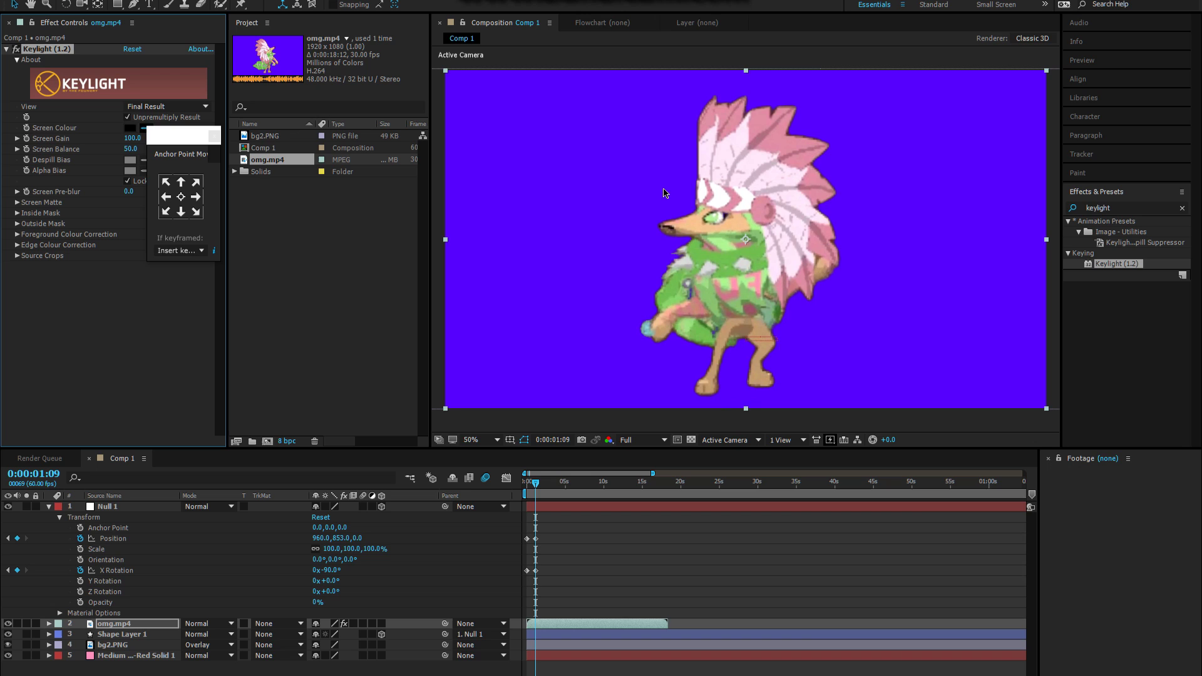
{"action": "left_click", "coordinate": [664, 193]}
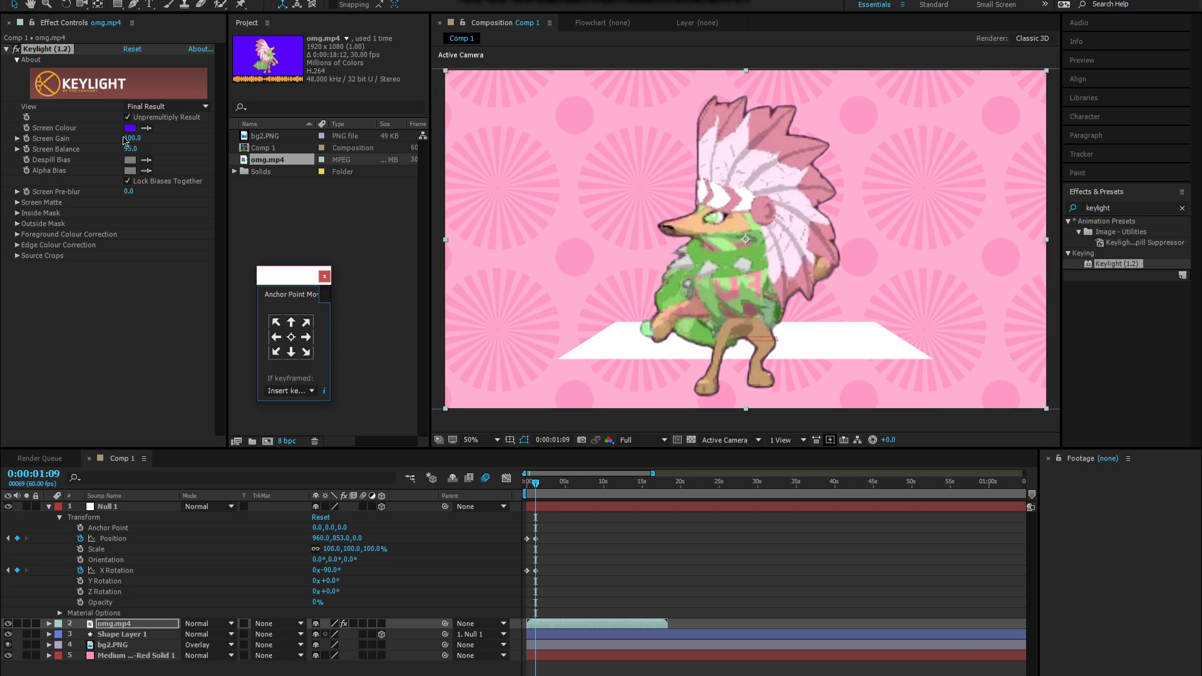
{"action": "left_click_drag", "start_coordinate": [130, 139], "coordinate": [147, 144]}
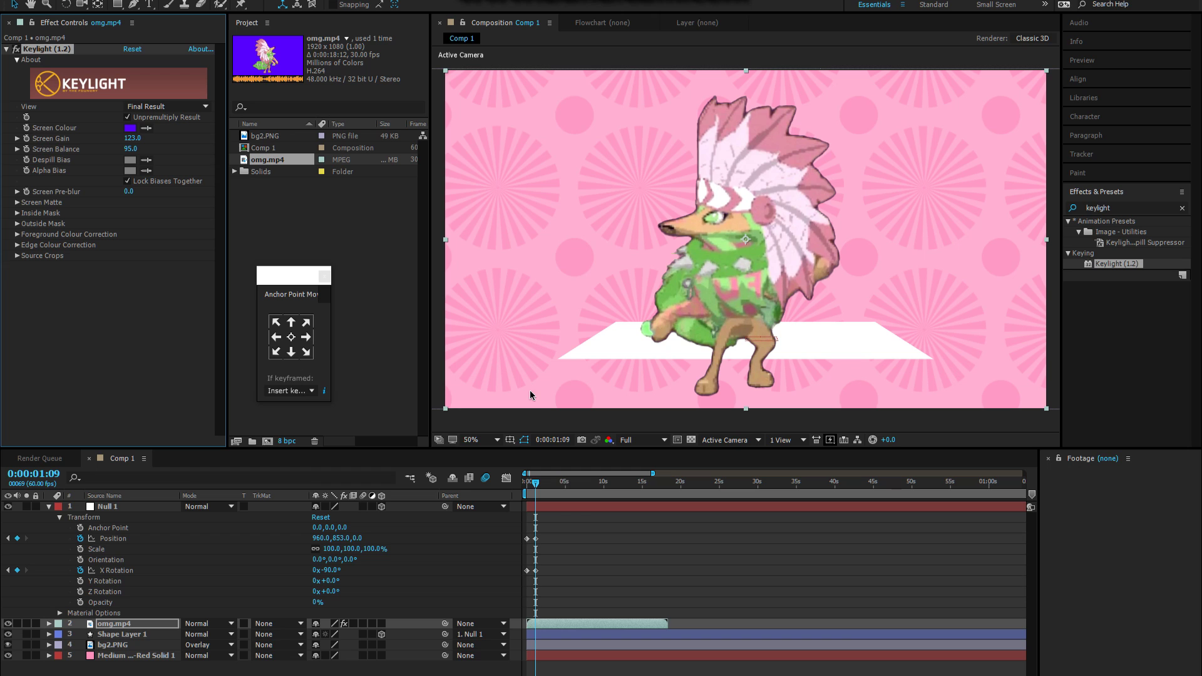
Give the character a white outline in Keylight's Screen Matte with Replace Method Hard Colour, Replace Colour FFFFFF and Screen Shrink/Grow 9
{"action": "left_click", "coordinate": [18, 202]}
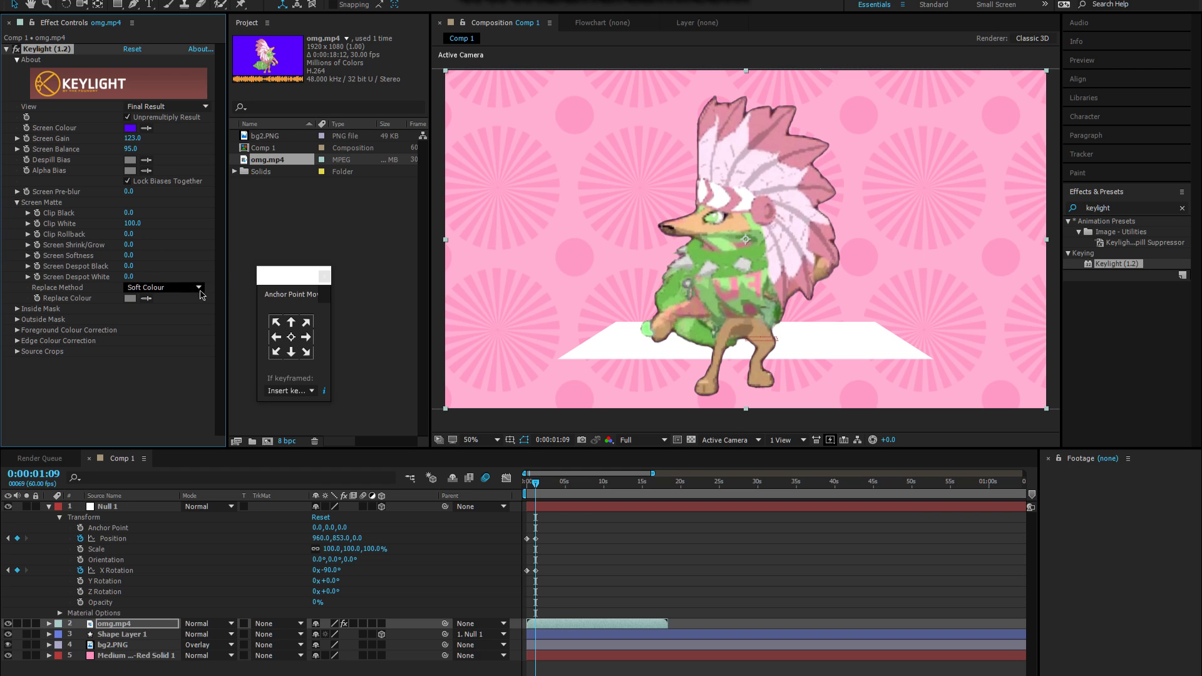
{"action": "left_click", "coordinate": [164, 288]}
{"action": "left_click", "coordinate": [174, 330]}
{"action": "left_click", "coordinate": [130, 299]}
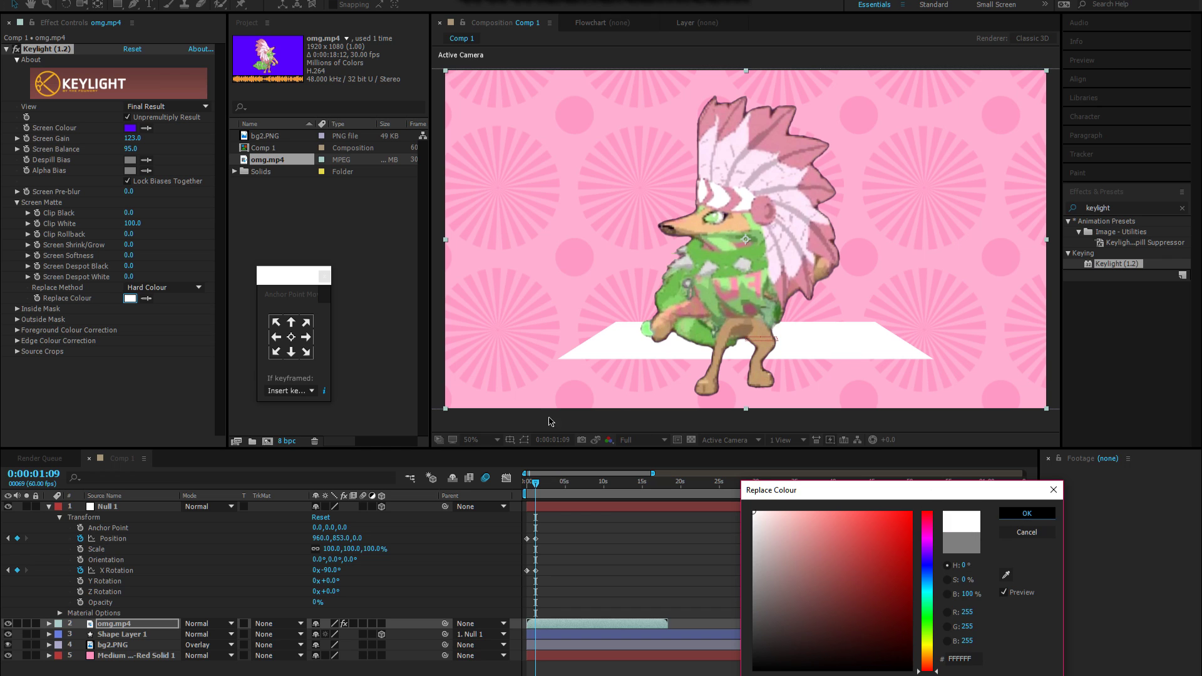
{"action": "left_click", "coordinate": [1027, 513]}
{"action": "mouse_move", "coordinate": [130, 250]}
{"action": "left_mouse_down"}
{"action": "mouse_move", "coordinate": [158, 250]}
{"action": "mouse_move", "coordinate": [125, 249]}
{"action": "left_mouse_up"}
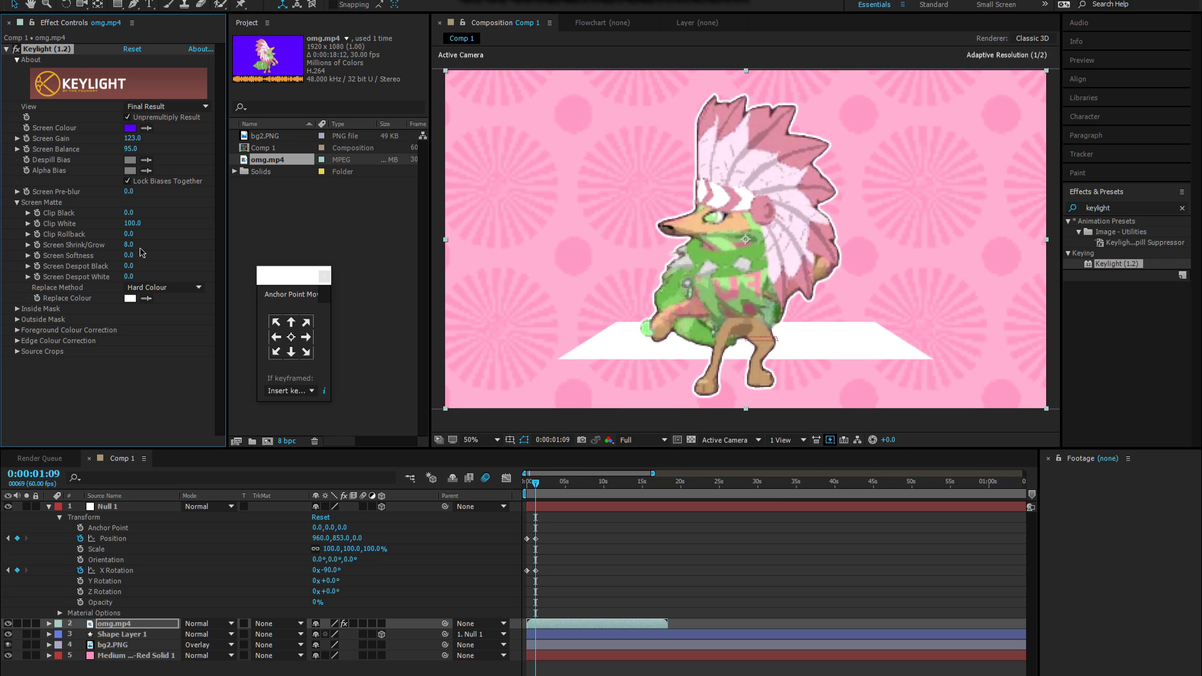
{"action": "left_click_drag", "start_coordinate": [126, 247], "coordinate": [133, 247]}
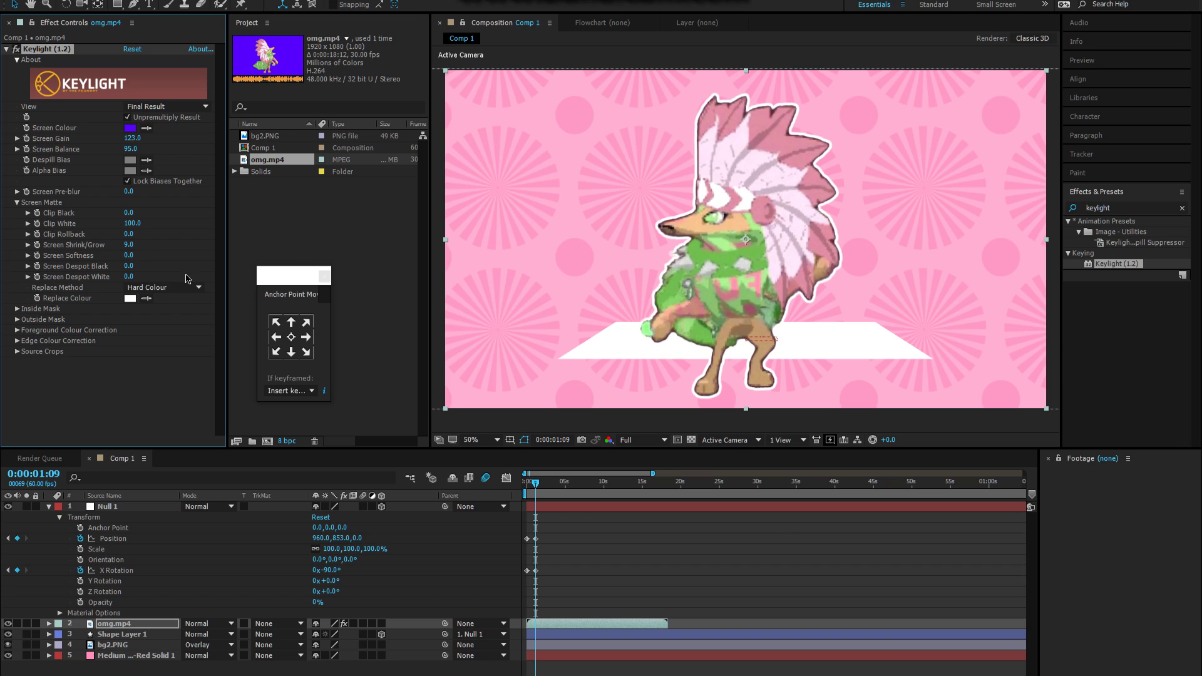
Turn omg.mp4 into a 3D layer, then scale it down and position it at 960, 509, 0 to stand on the white plane
{"action": "left_click", "coordinate": [382, 624]}
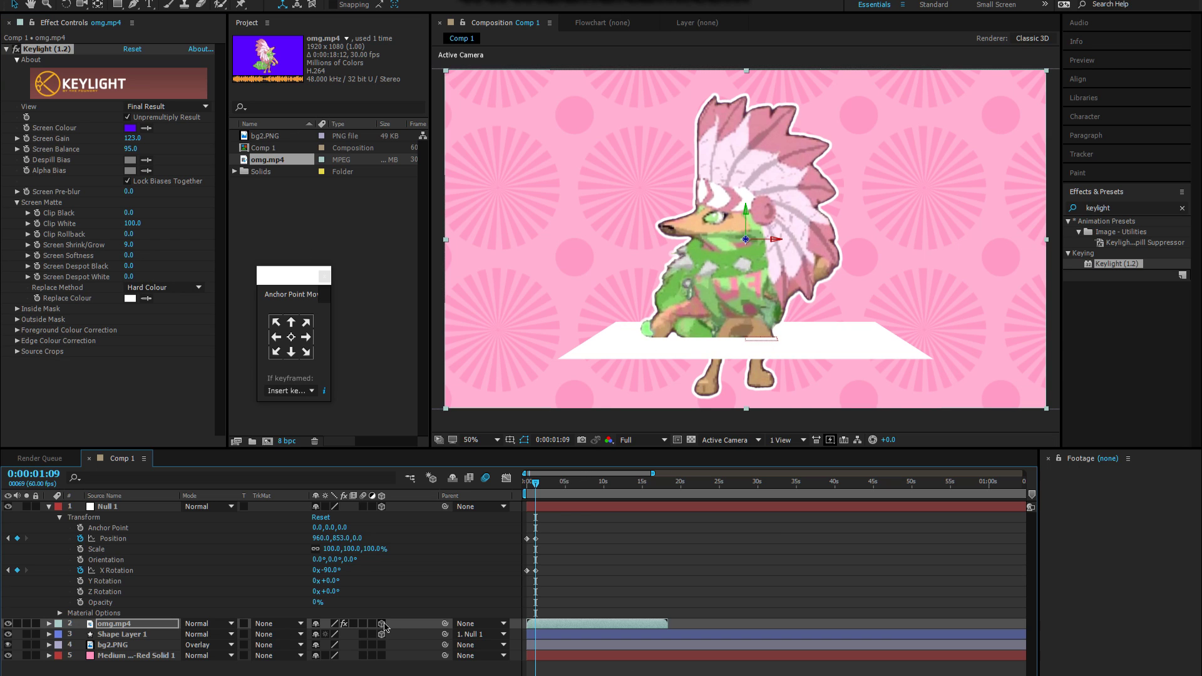
{"action": "left_click", "coordinate": [49, 624]}
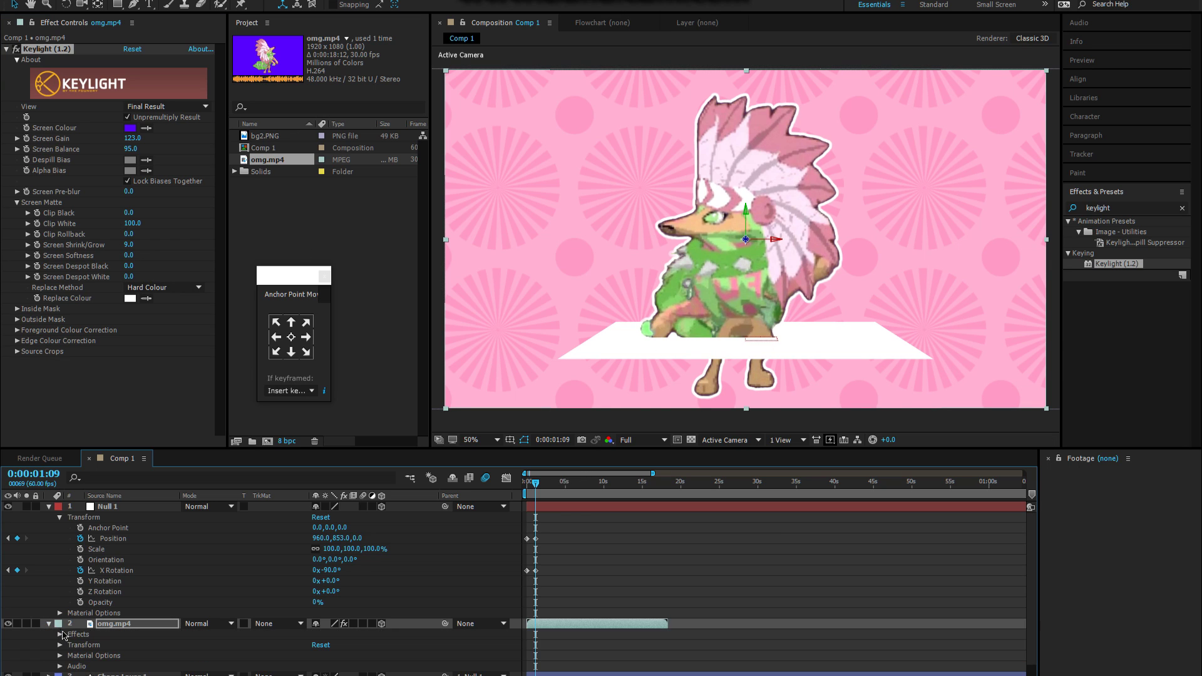
{"action": "left_click", "coordinate": [60, 645]}
{"action": "scroll", "coordinate": [160, 624], "scroll_direction": "down", "scroll_amount": 2}
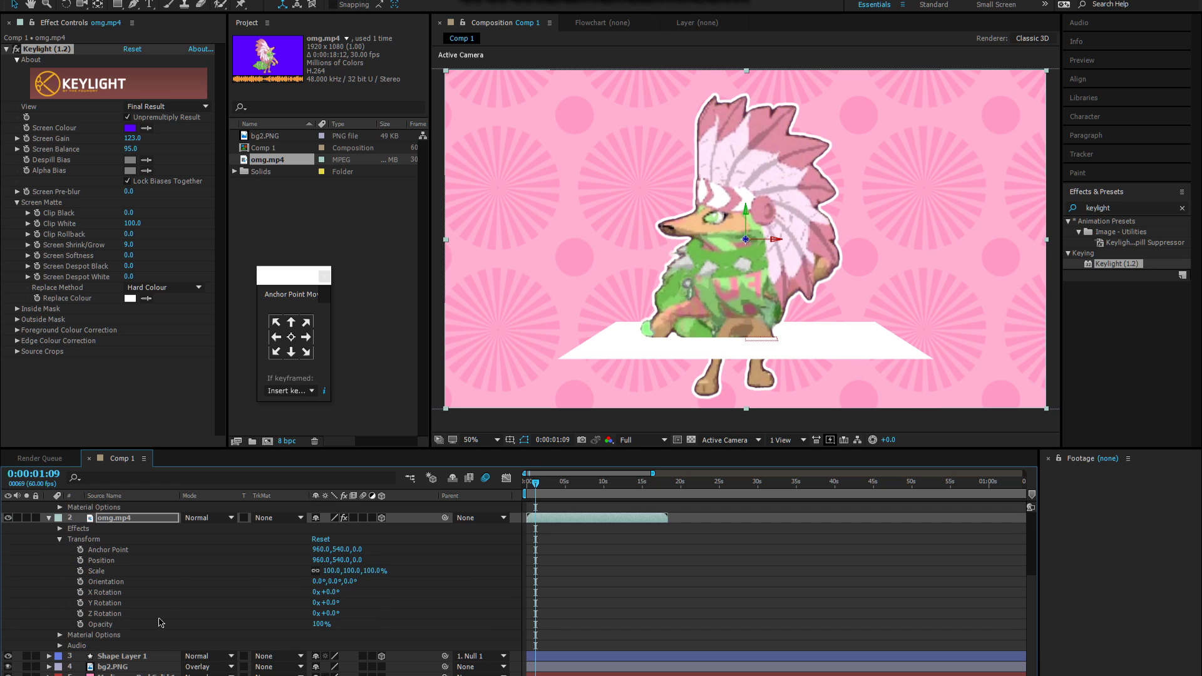
{"action": "left_click", "coordinate": [96, 571]}
{"action": "left_click_drag", "start_coordinate": [330, 571], "coordinate": [310, 575]}
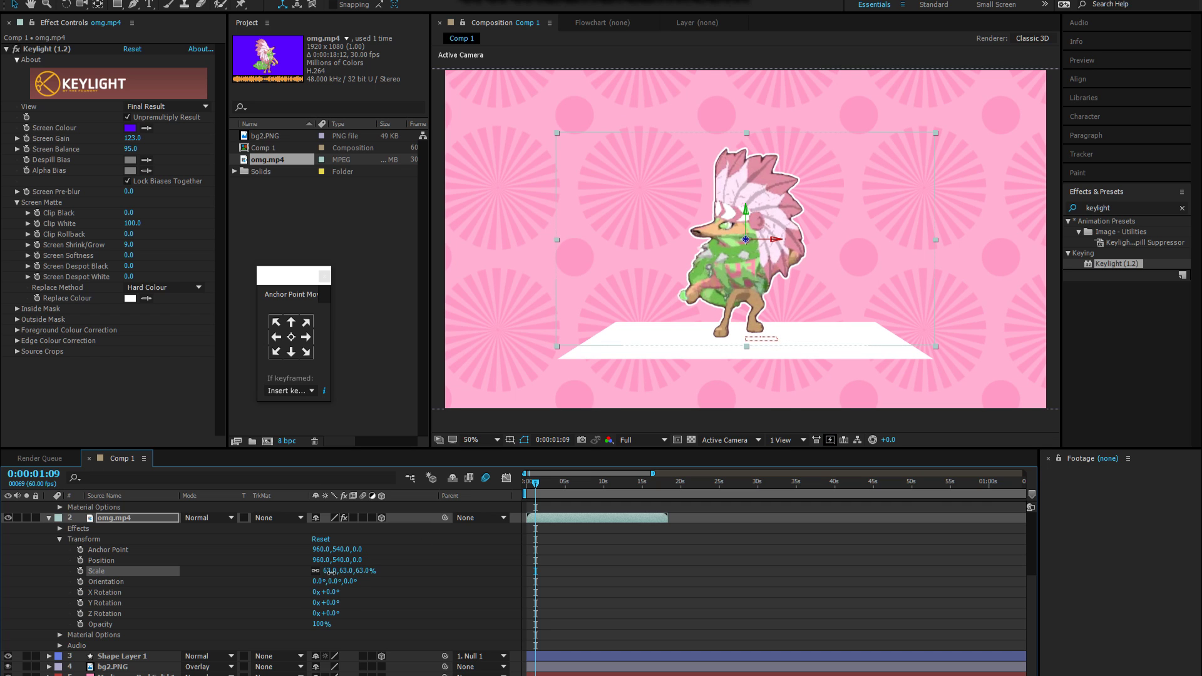
{"action": "left_click_drag", "start_coordinate": [331, 573], "coordinate": [308, 575]}
{"action": "scroll", "coordinate": [513, 586], "scroll_direction": "up", "scroll_amount": 3}
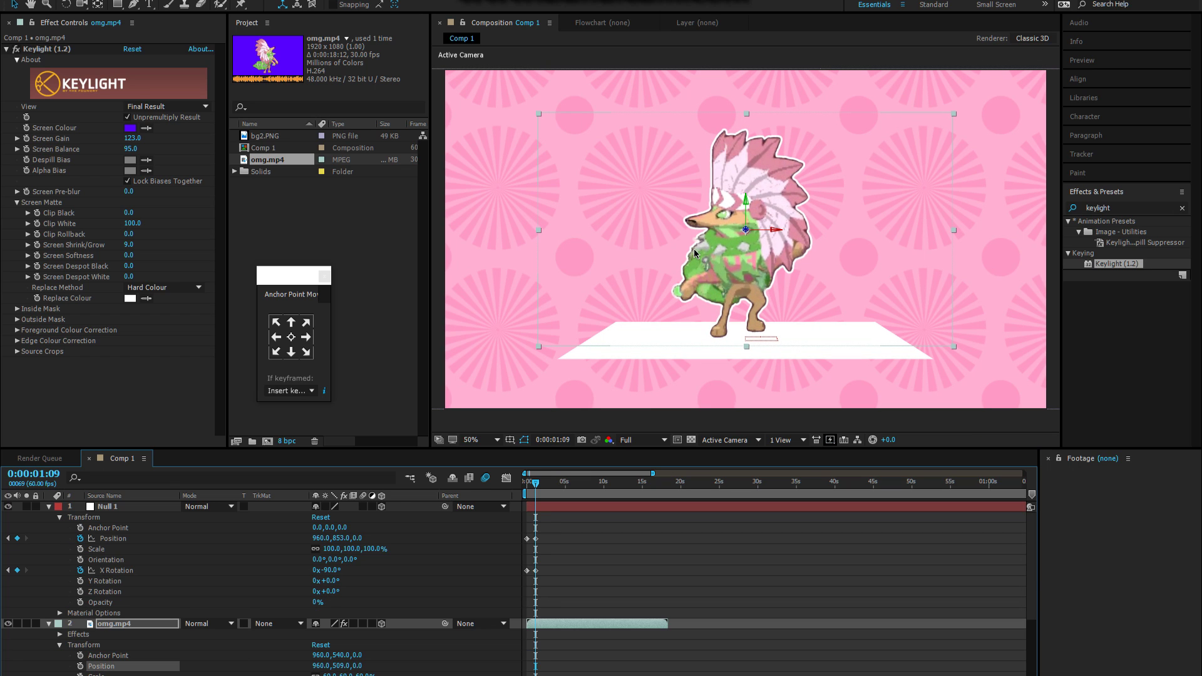
Parent the omg.mp4 layer to Null 1
{"action": "left_click", "coordinate": [470, 624]}
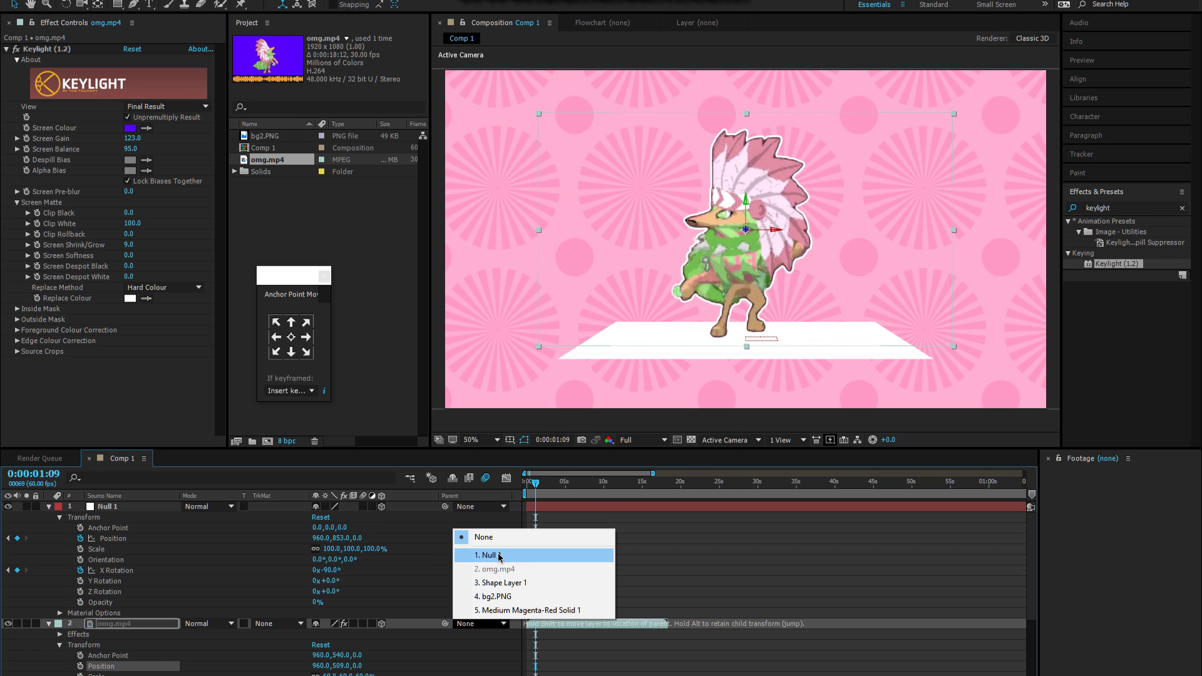
{"action": "left_click", "coordinate": [539, 483]}
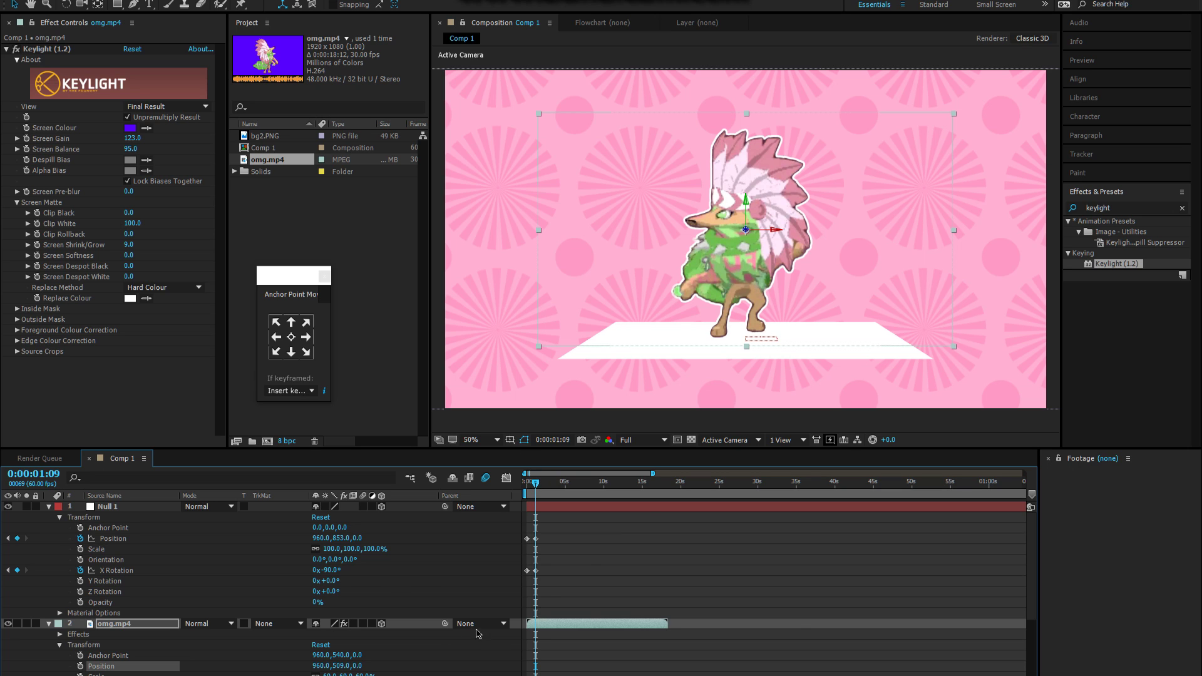
{"action": "left_click", "coordinate": [477, 624]}
{"action": "left_click", "coordinate": [518, 556]}
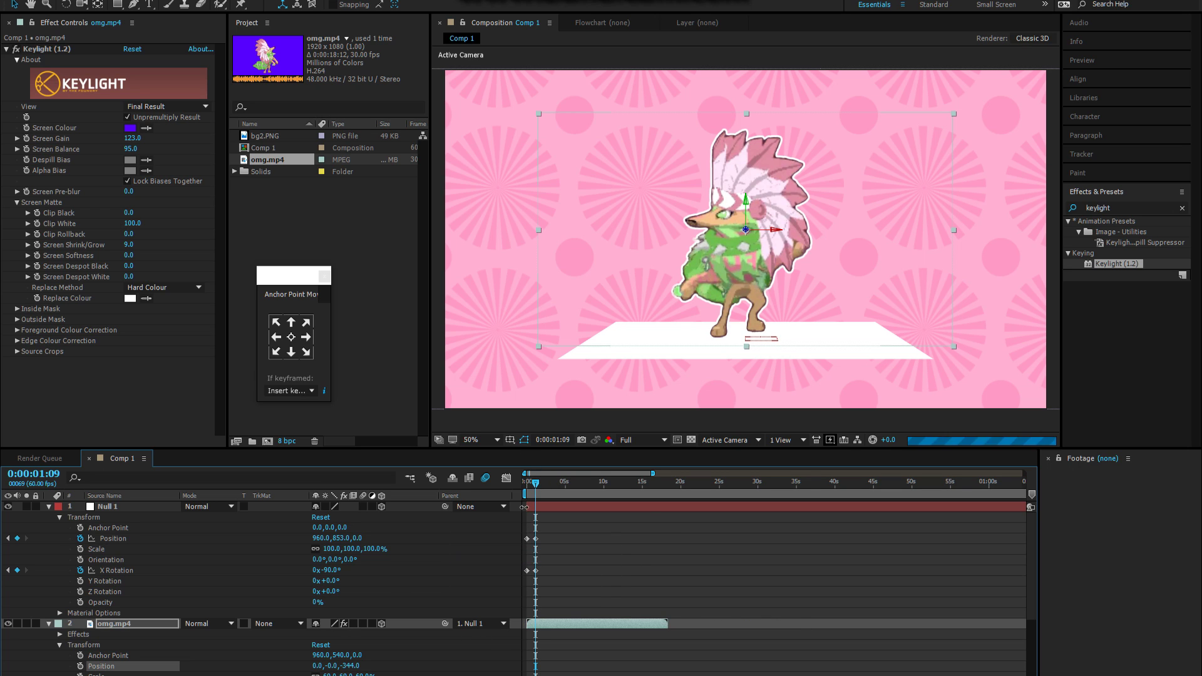
Preview the flip with the parented character and step through the null's X Rotation keyframes, ending at 0:00:01:09
{"action": "left_click_drag", "start_coordinate": [536, 486], "coordinate": [529, 488]}
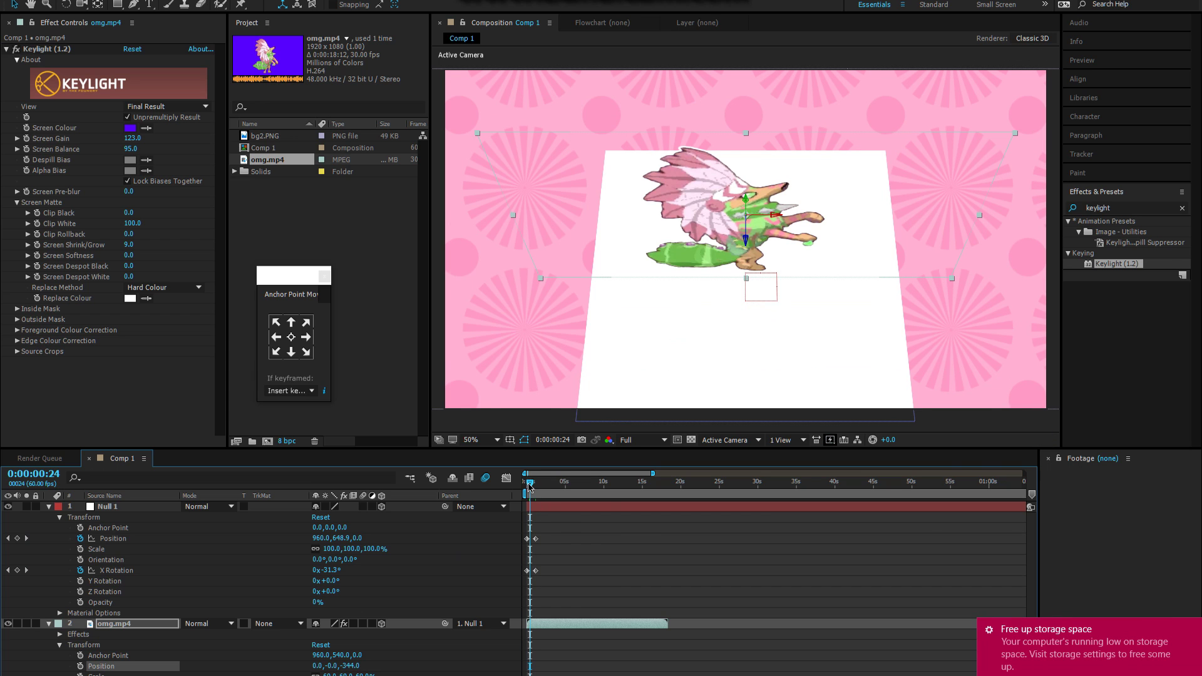
{"action": "left_click_drag", "start_coordinate": [530, 487], "coordinate": [528, 485]}
{"action": "key", "text": "space"}
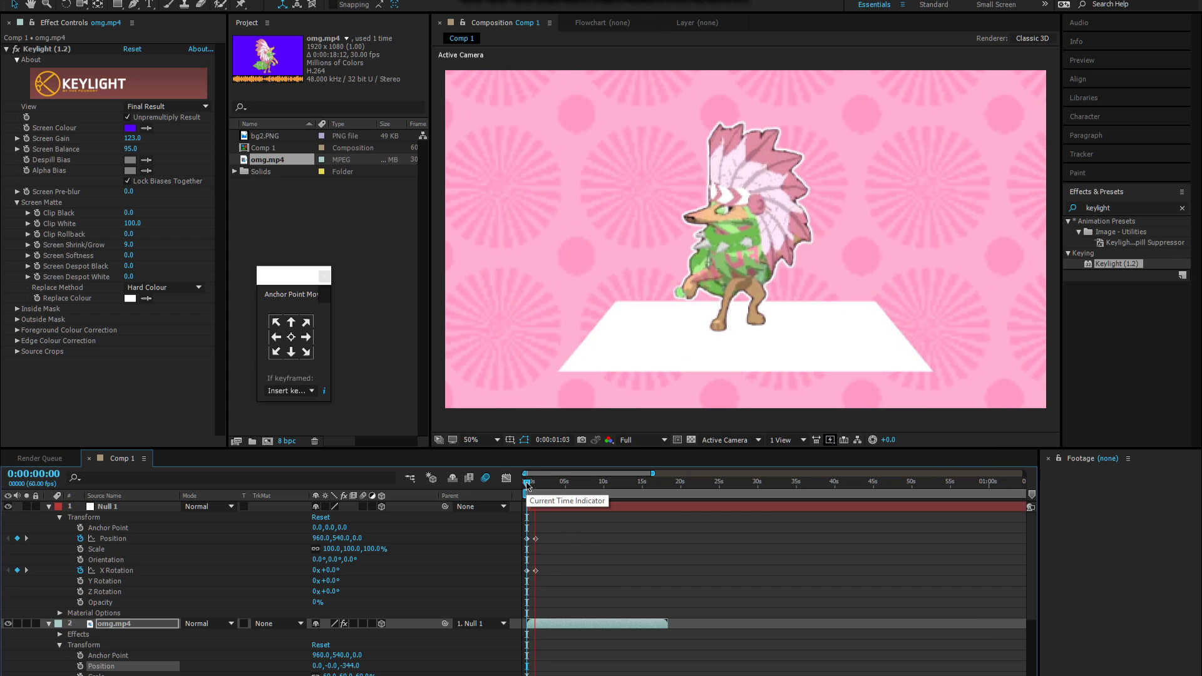
{"action": "key", "text": "space"}
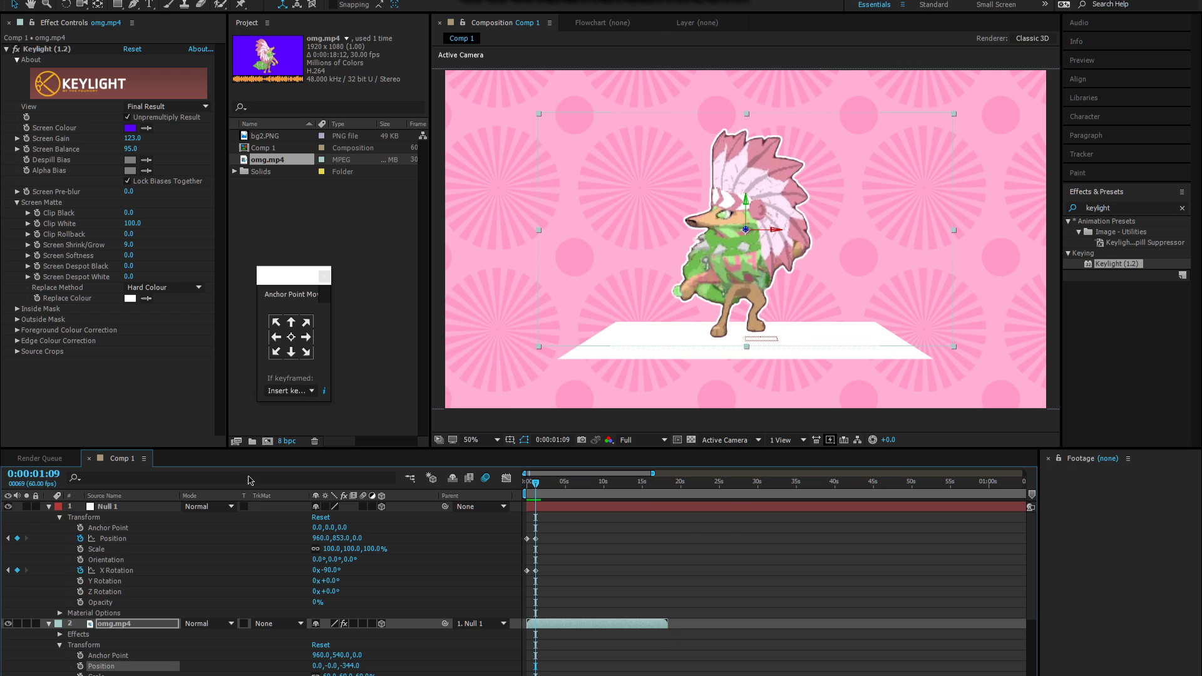
{"action": "left_click", "coordinate": [146, 508]}
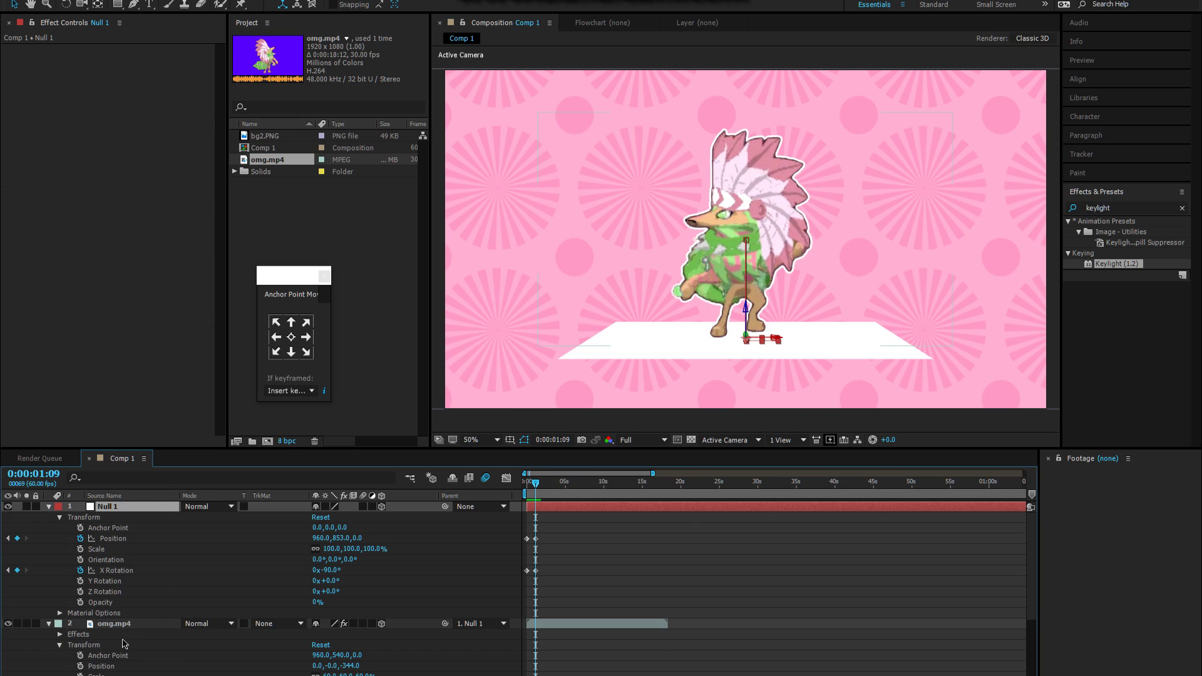
{"action": "left_click", "coordinate": [8, 570]}
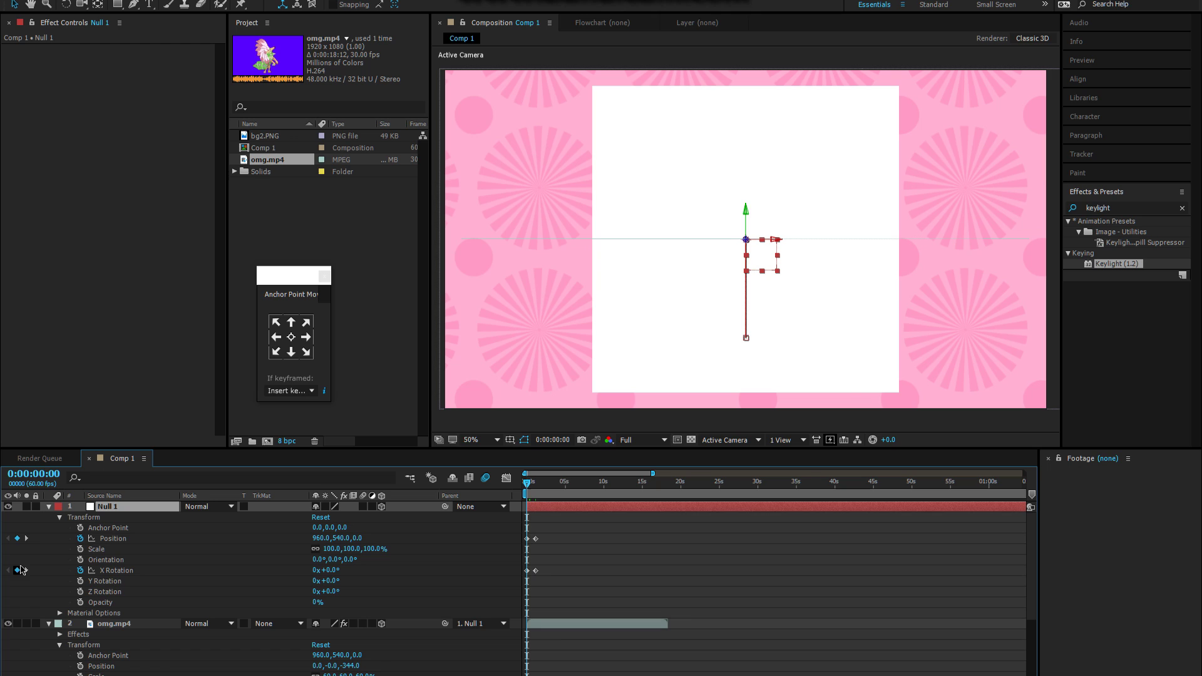
{"action": "left_click", "coordinate": [27, 570]}
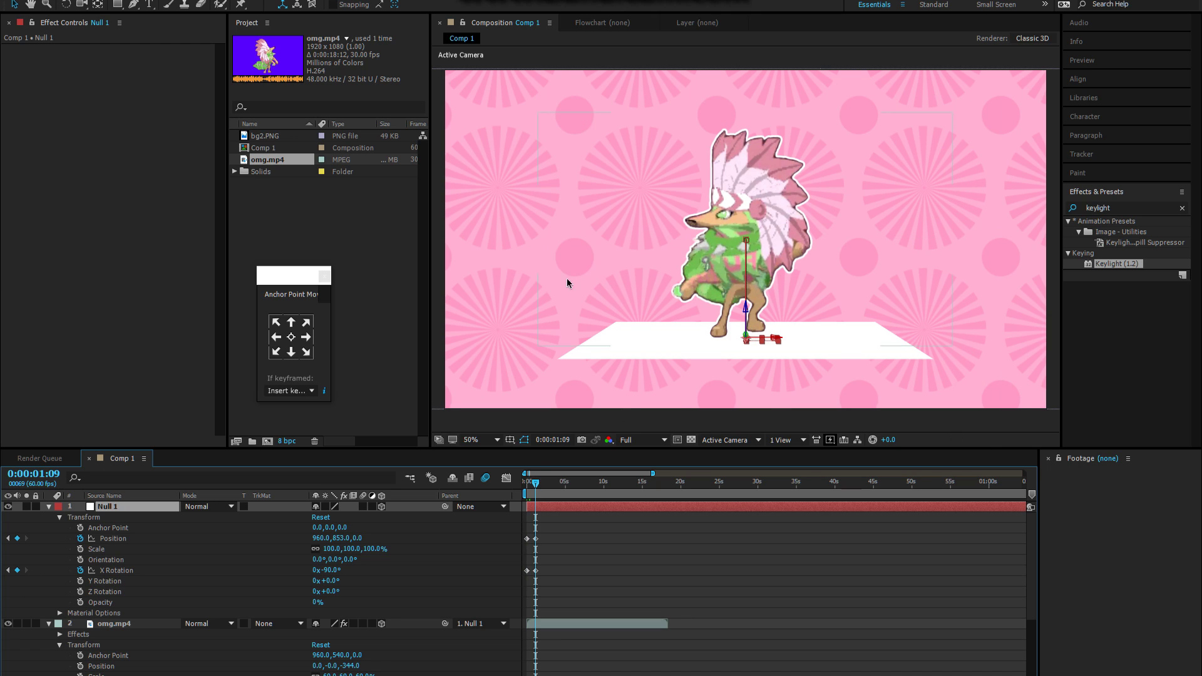
Add the text "hey" over the white plane at the character's feet, with 270 px size, -40 tracking and a pink stroke
{"action": "left_click", "coordinate": [148, 11]}
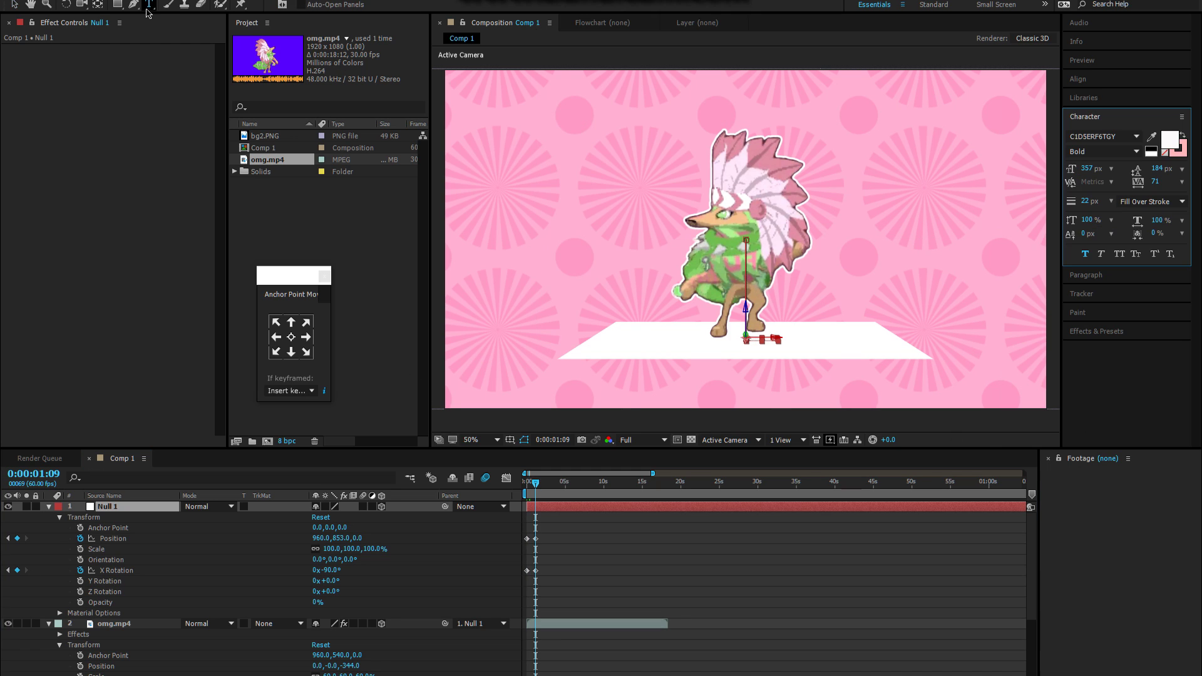
{"action": "left_click", "coordinate": [689, 343]}
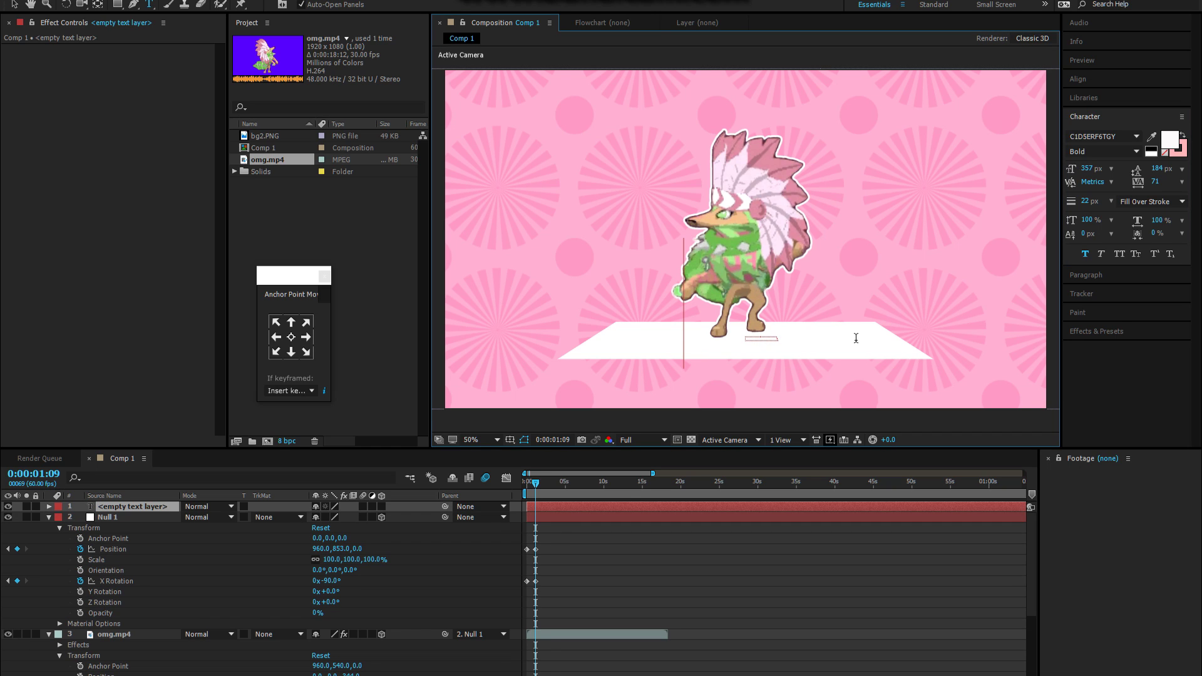
{"action": "type", "text": "hey"}
{"action": "key", "text": "Escape"}
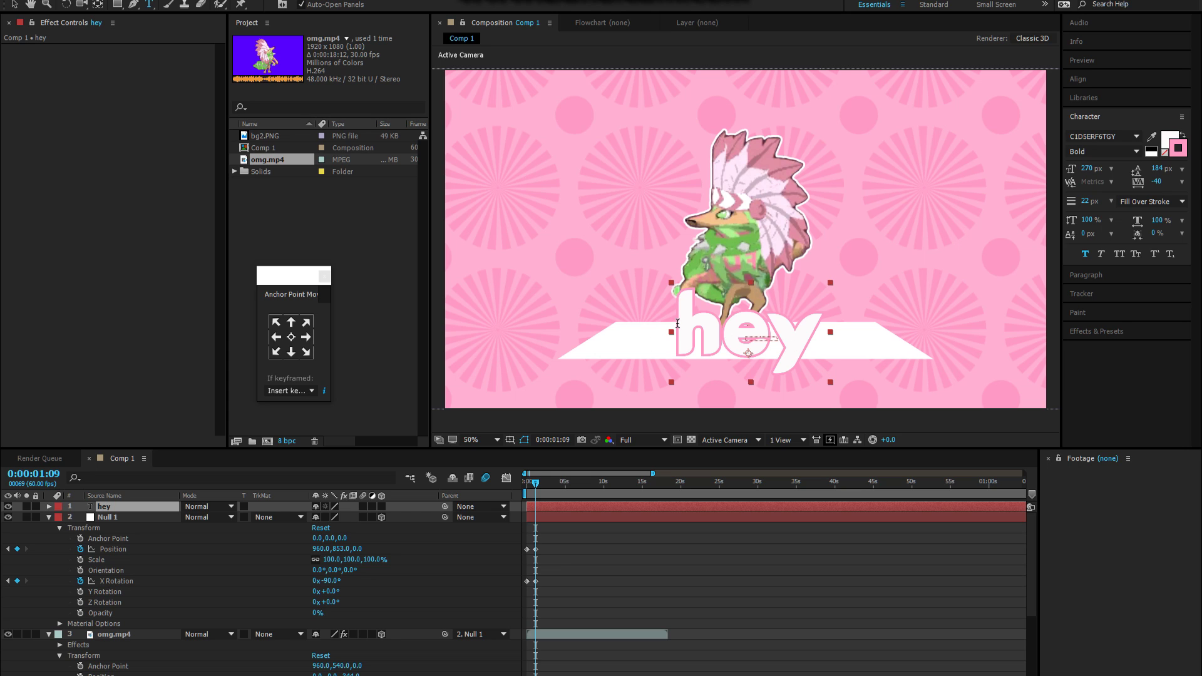
Nudge the "hey" text into place over the white plane and check it against the flip at 0:00:00:24
{"action": "left_click", "coordinate": [816, 322]}
{"action": "key", "text": "ctrl+a"}
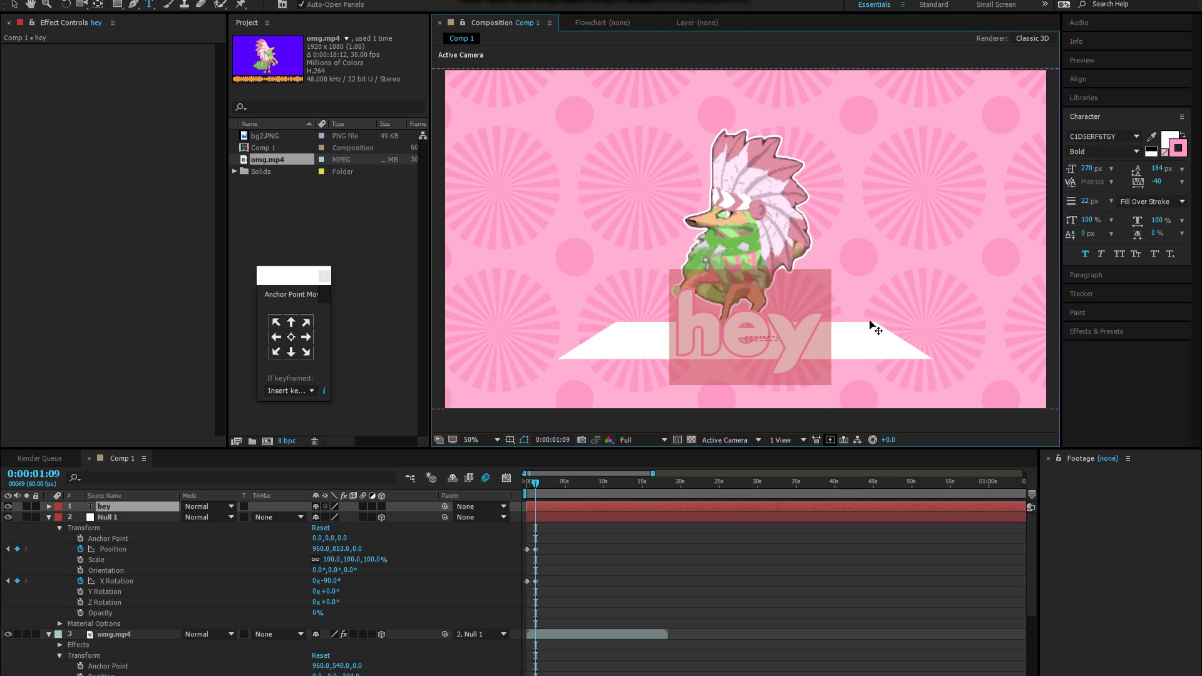
{"action": "key", "text": "Escape"}
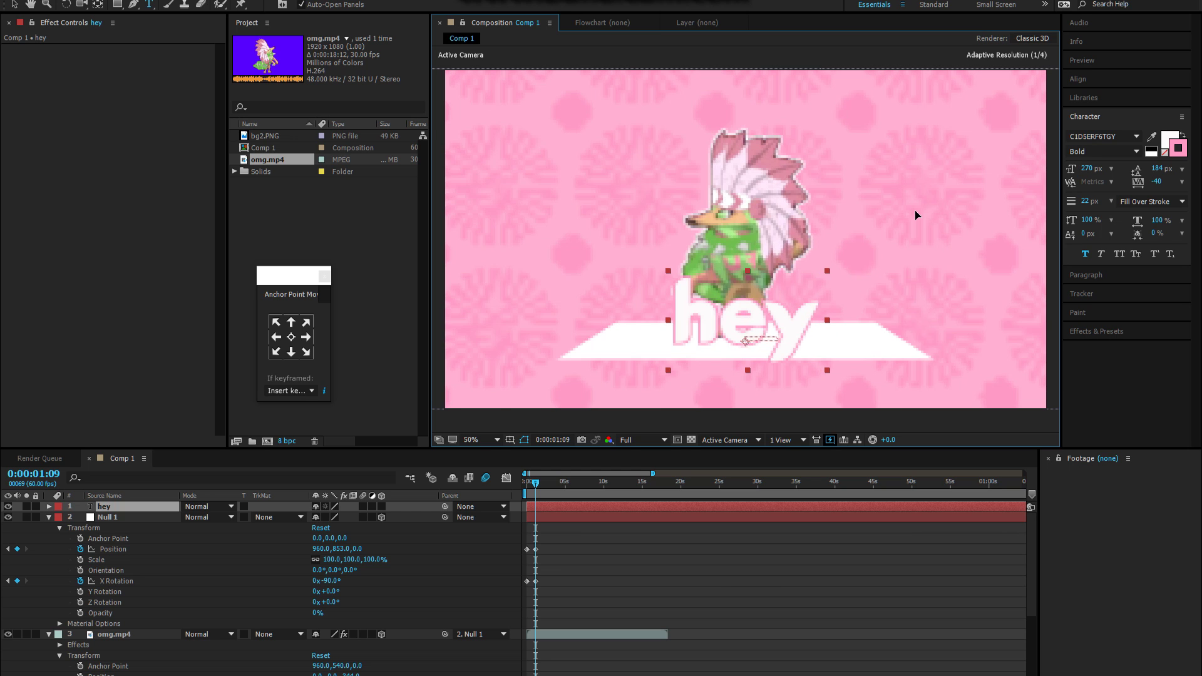
{"action": "left_click", "coordinate": [530, 484]}
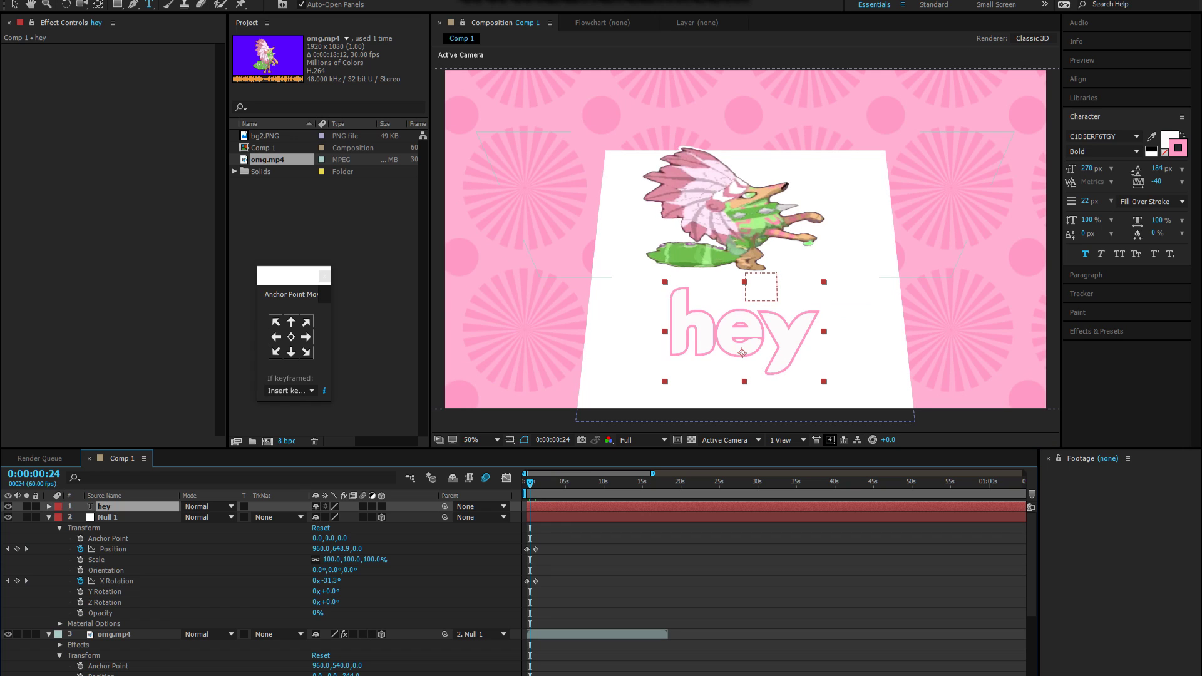
At 0:00:01:09, place the "hey" layer directly beneath Null 1 in the layer stack and make it a 3D layer
{"action": "left_click", "coordinate": [27, 549]}
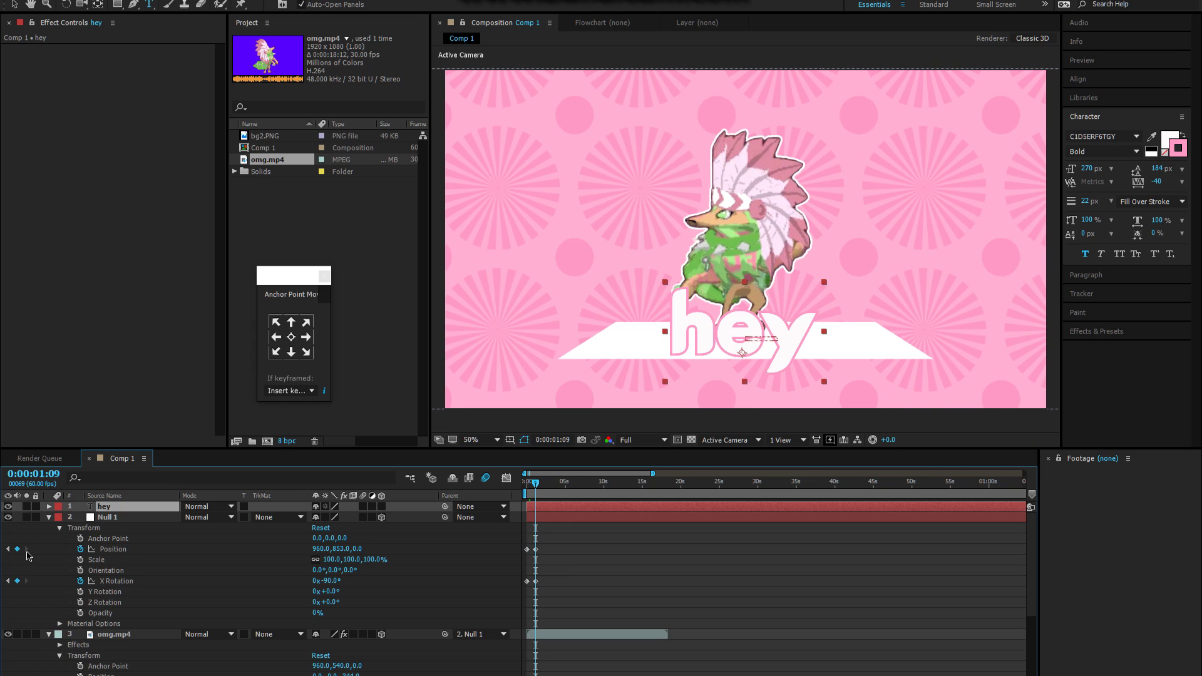
{"action": "left_click_drag", "start_coordinate": [112, 510], "coordinate": [116, 621]}
{"action": "key", "text": "ctrl+grave"}
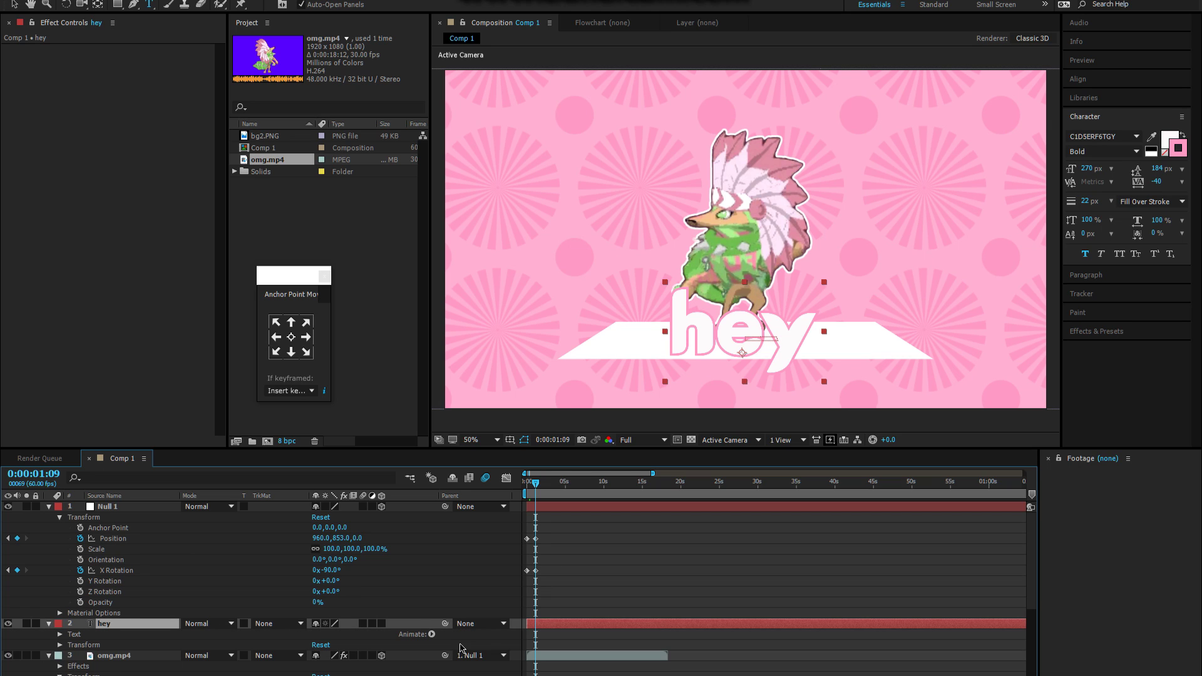
{"action": "left_click", "coordinate": [381, 624]}
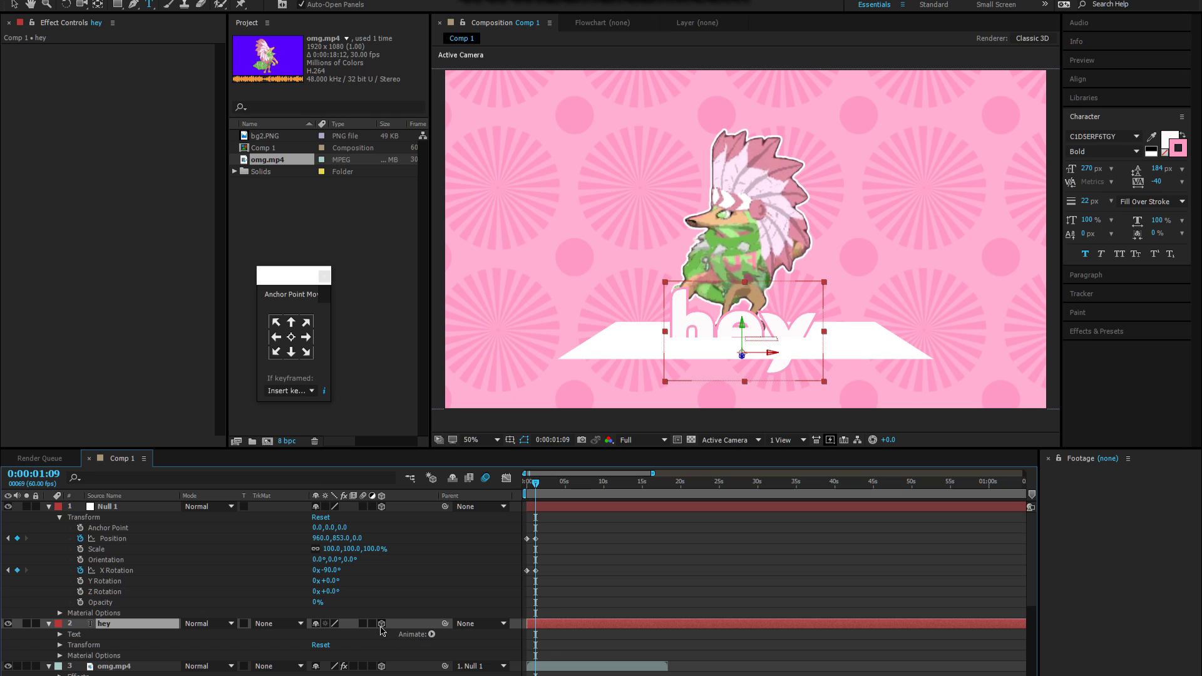
Expand the "hey" layer's Transform properties and switch the composition viewer to Custom View 1
{"action": "left_click", "coordinate": [60, 645]}
{"action": "scroll", "coordinate": [62, 648], "scroll_direction": "down", "scroll_amount": 2}
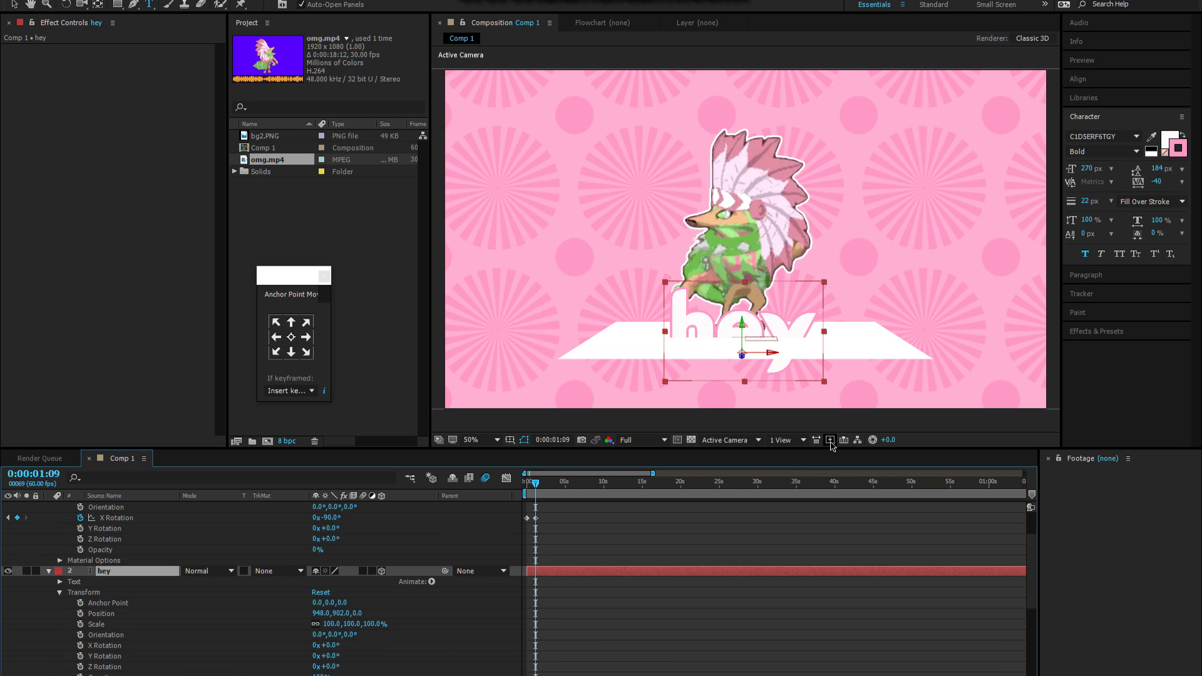
{"action": "left_click", "coordinate": [831, 439]}
{"action": "left_click", "coordinate": [759, 439]}
{"action": "left_click", "coordinate": [758, 440]}
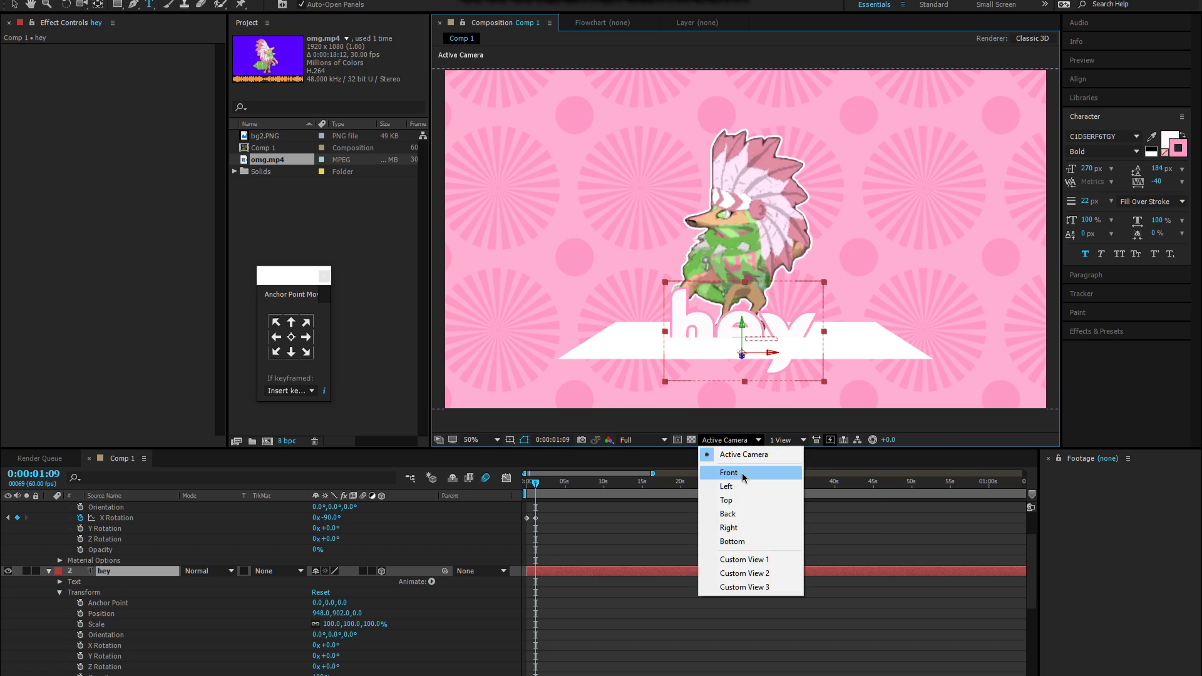
{"action": "left_click", "coordinate": [743, 473]}
{"action": "left_click", "coordinate": [729, 439]}
{"action": "left_click", "coordinate": [728, 487]}
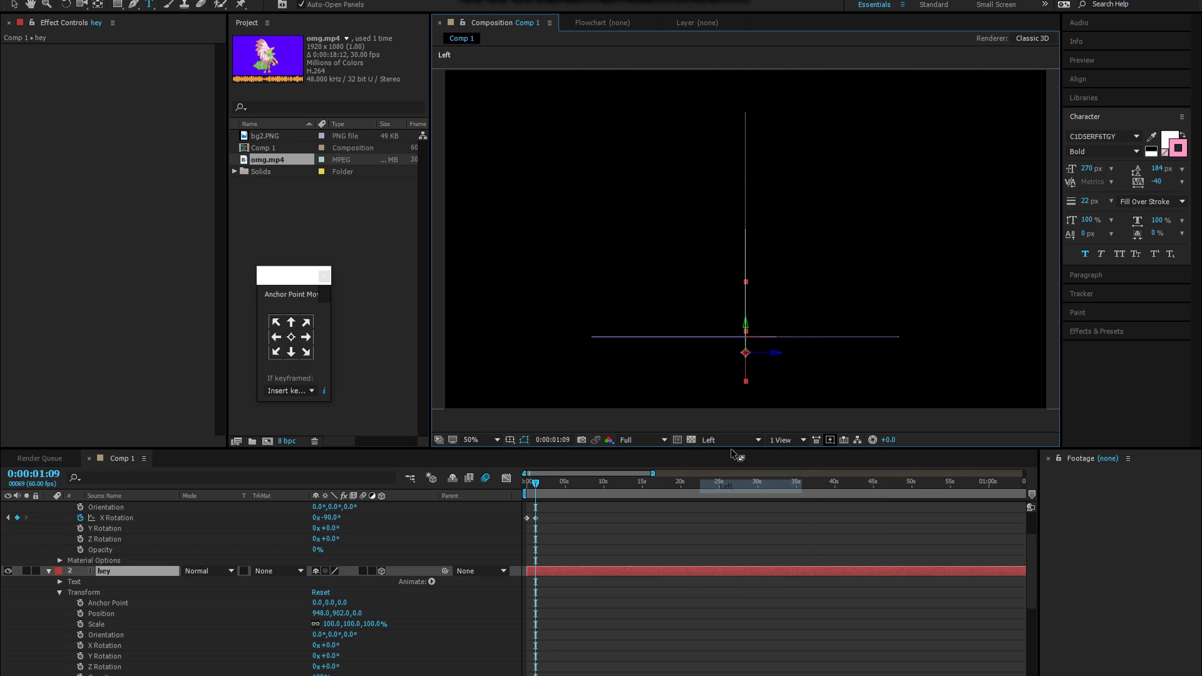
{"action": "left_click", "coordinate": [732, 441]}
{"action": "left_click", "coordinate": [741, 560]}
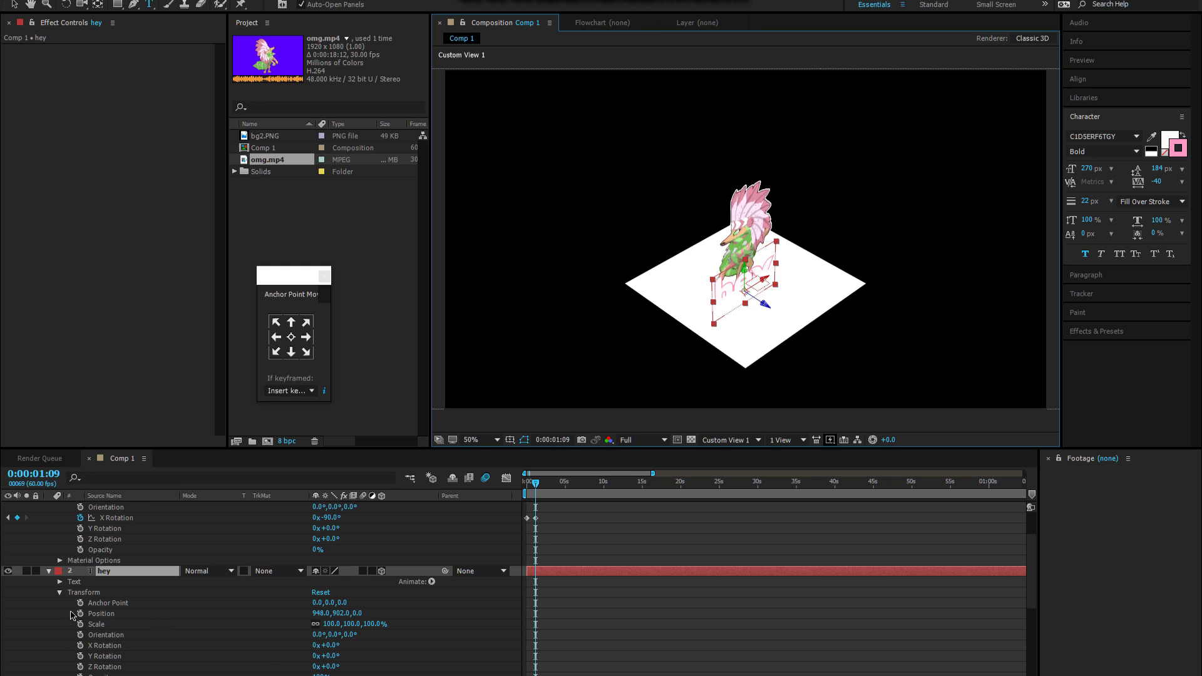
Set the "hey" layer's Position to 960, 826, -493 so it stands at the front edge of the white plane
{"action": "scroll", "coordinate": [129, 595], "scroll_direction": "down", "scroll_amount": 3}
{"action": "left_click", "coordinate": [129, 582]}
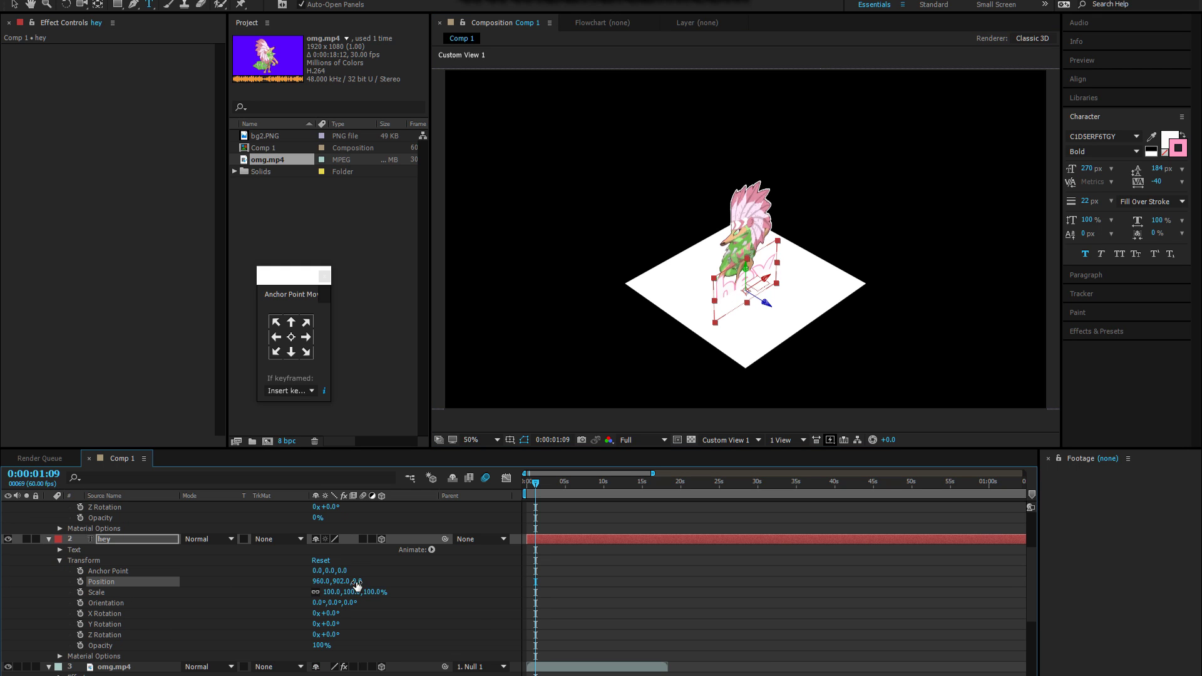
{"action": "left_click_drag", "start_coordinate": [357, 582], "coordinate": [249, 569]}
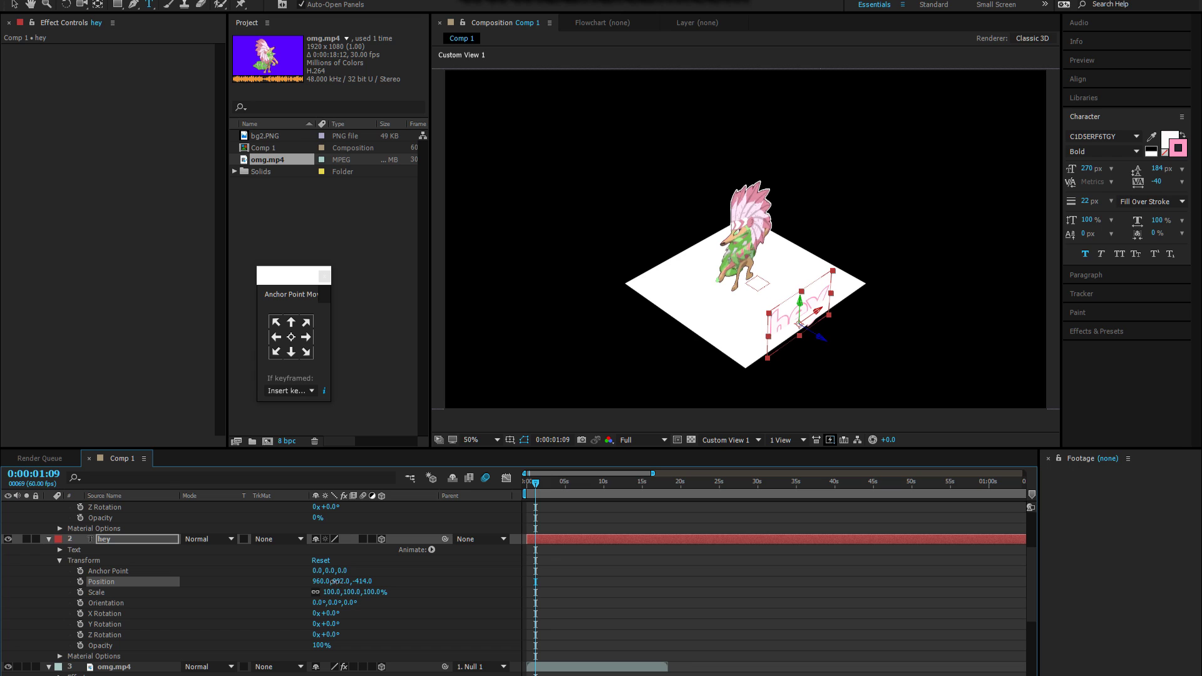
{"action": "left_click_drag", "start_coordinate": [335, 582], "coordinate": [294, 581]}
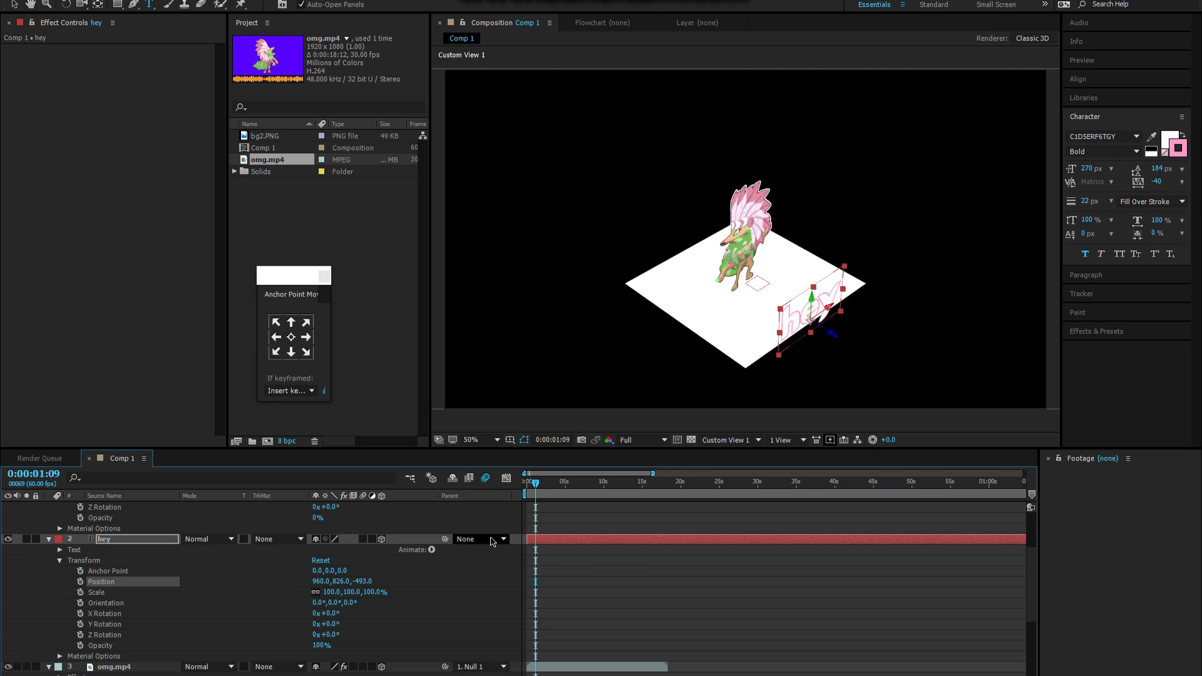
Parent the "hey" layer to Null 1 and return the viewer to Active Camera
{"action": "left_click", "coordinate": [498, 539]}
{"action": "left_click", "coordinate": [525, 568]}
{"action": "left_click", "coordinate": [727, 441]}
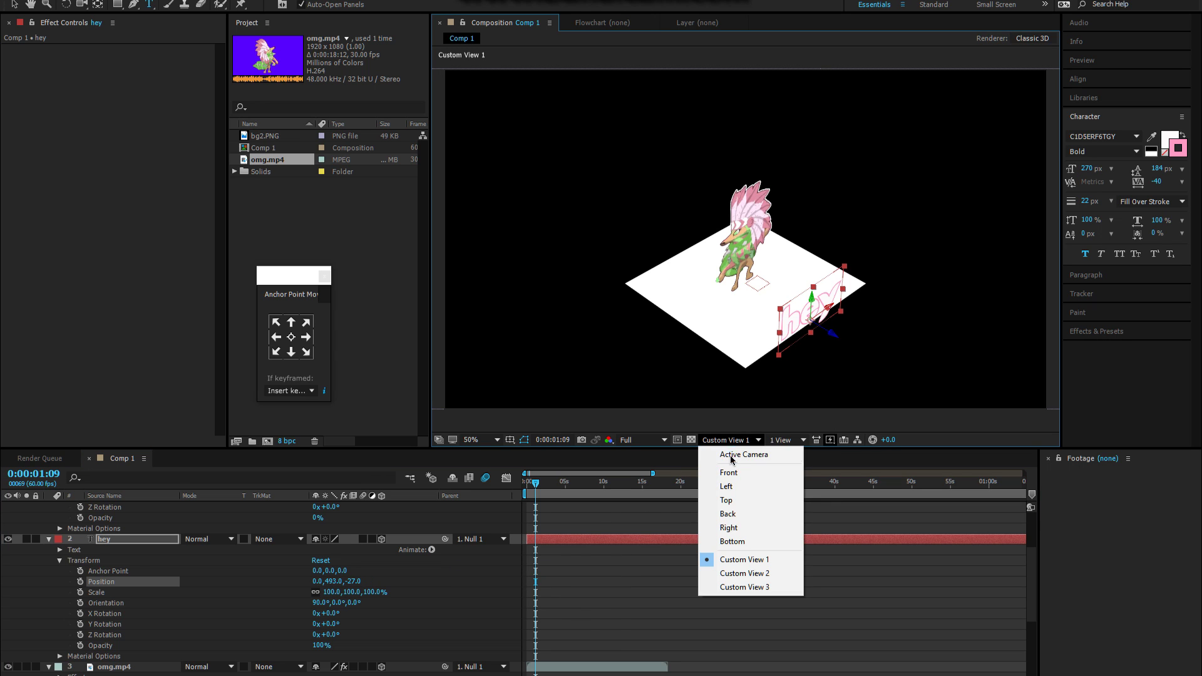
{"action": "left_click", "coordinate": [719, 455]}
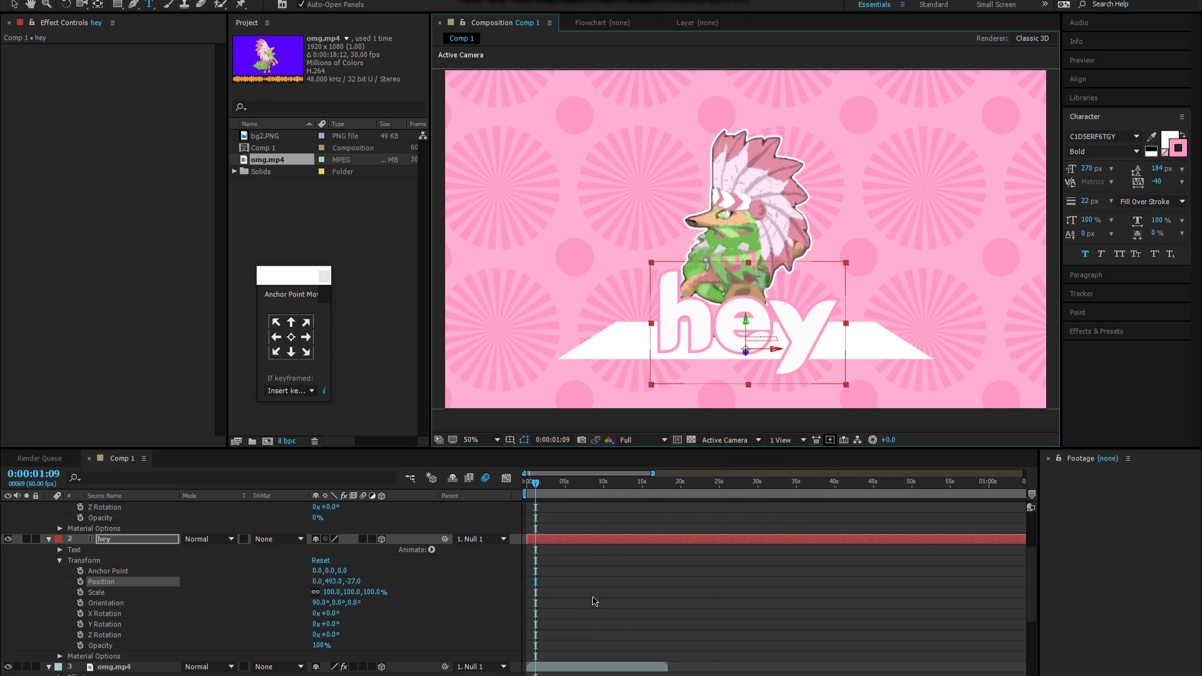
Start keyframing Null 1's Z Rotation at 0:00:01:09
{"action": "scroll", "coordinate": [316, 606], "scroll_direction": "up", "scroll_amount": 3}
{"action": "scroll", "coordinate": [317, 607], "scroll_direction": "down", "scroll_amount": 1}
{"action": "left_click_drag", "start_coordinate": [536, 486], "coordinate": [535, 491]}
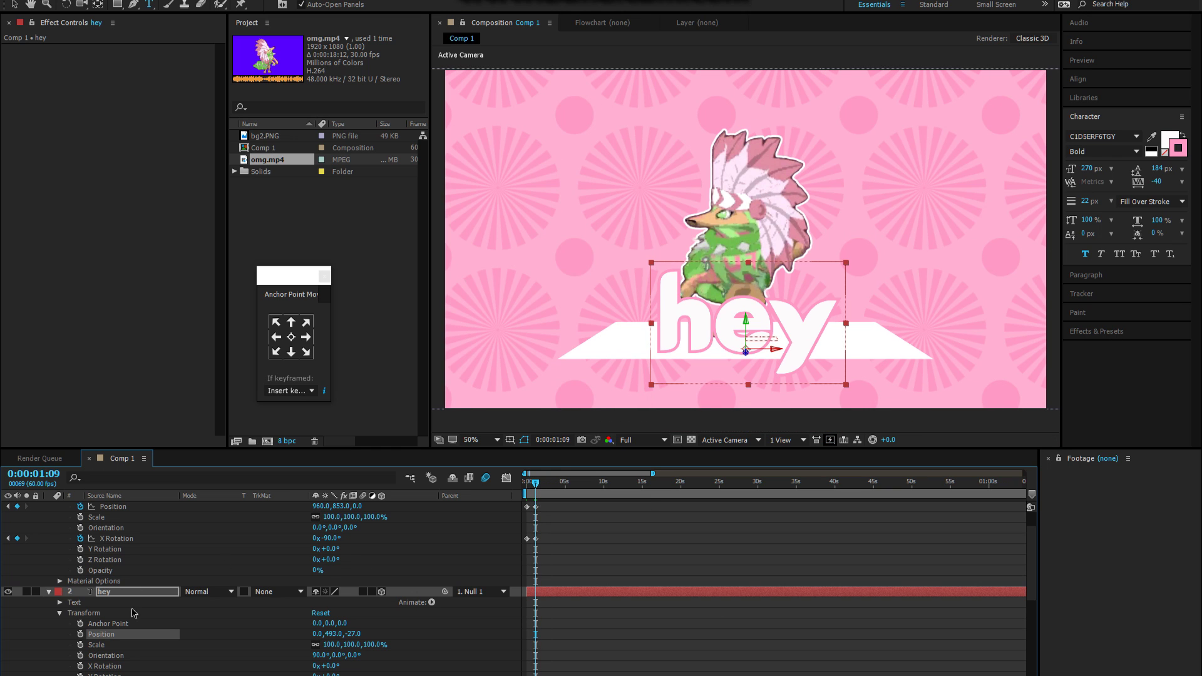
{"action": "scroll", "coordinate": [133, 615], "scroll_direction": "up", "scroll_amount": 1}
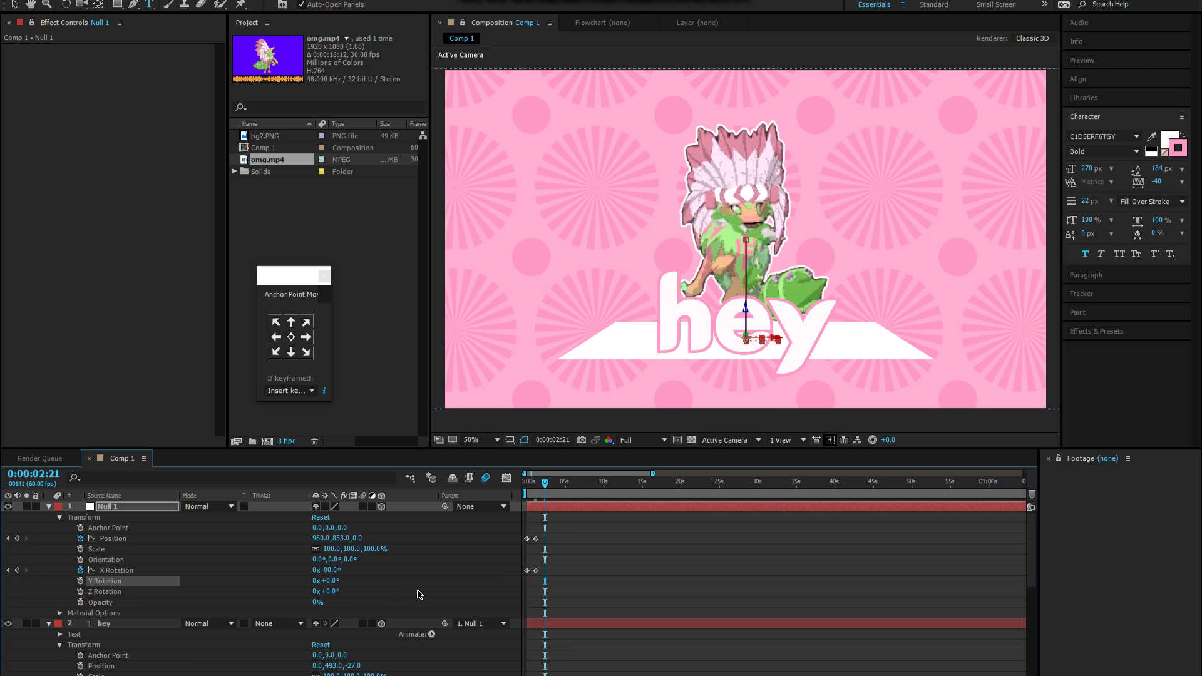
{"action": "left_click", "coordinate": [121, 593]}
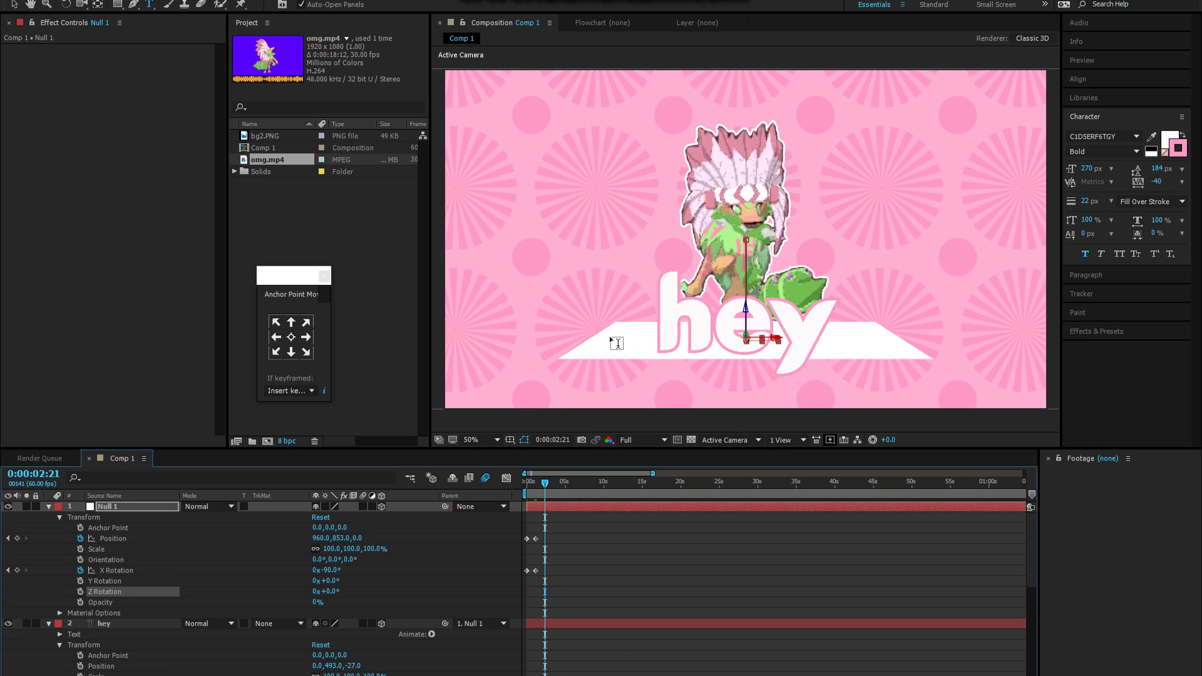
{"action": "left_click", "coordinate": [7, 570]}
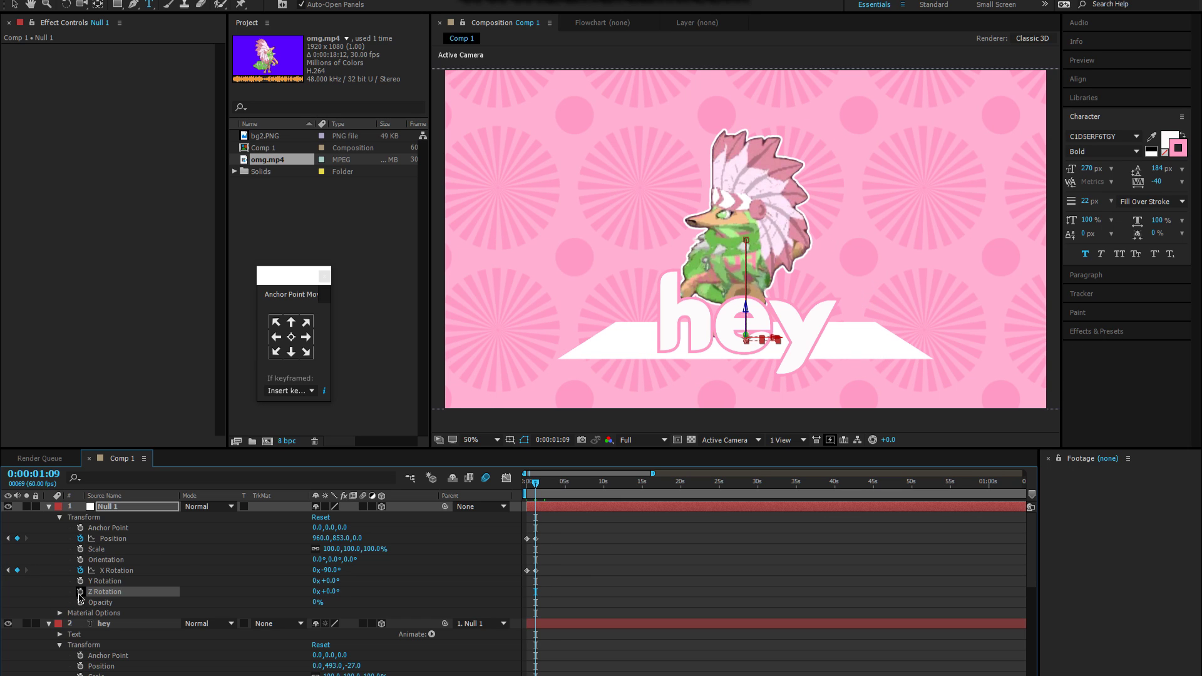
{"action": "left_click", "coordinate": [80, 592]}
Add a Z Rotation keyframe of 179° on Null 1 at 0:00:02:21 and preview the spin
{"action": "left_click_drag", "start_coordinate": [535, 483], "coordinate": [544, 482]}
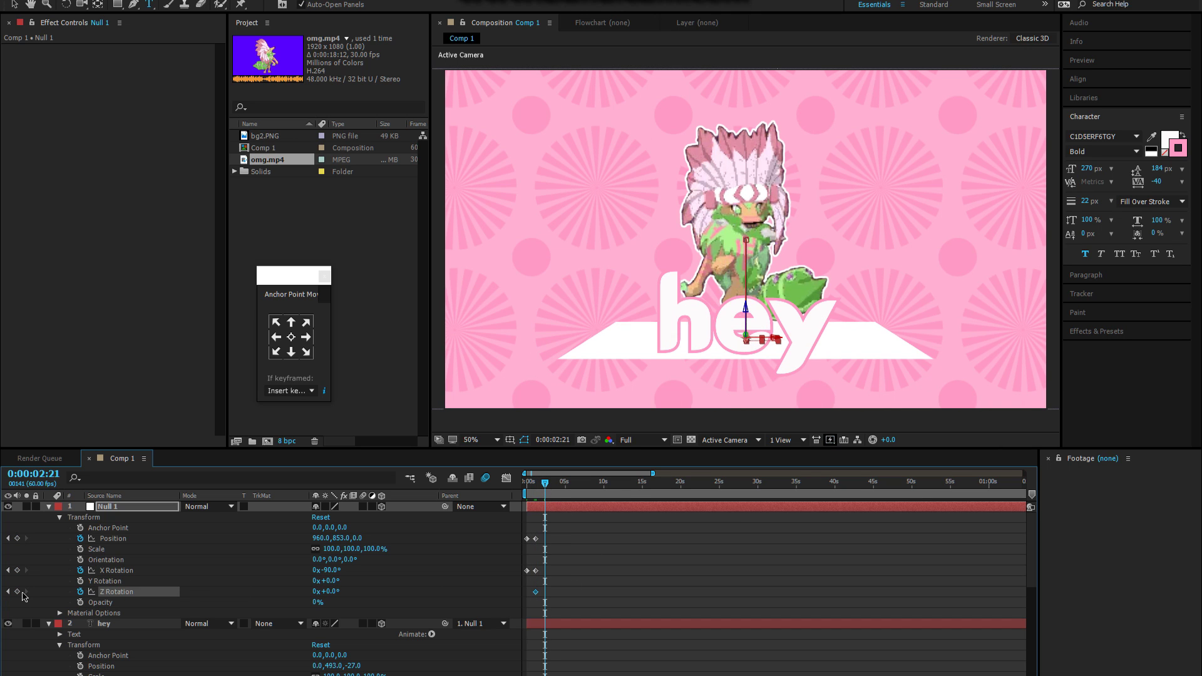
{"action": "left_click", "coordinate": [17, 592]}
{"action": "left_click_drag", "start_coordinate": [334, 591], "coordinate": [440, 585]}
{"action": "key", "text": "space"}
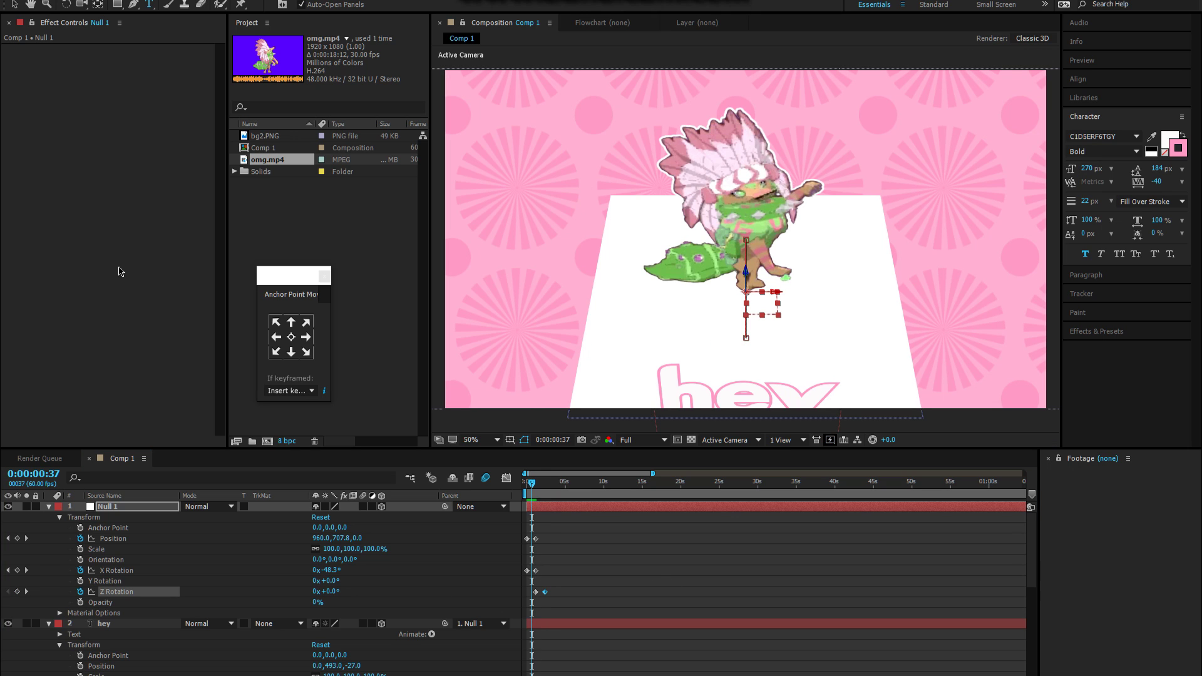
{"action": "left_click_drag", "start_coordinate": [531, 483], "coordinate": [544, 483]}
{"action": "left_click", "coordinate": [8, 592]}
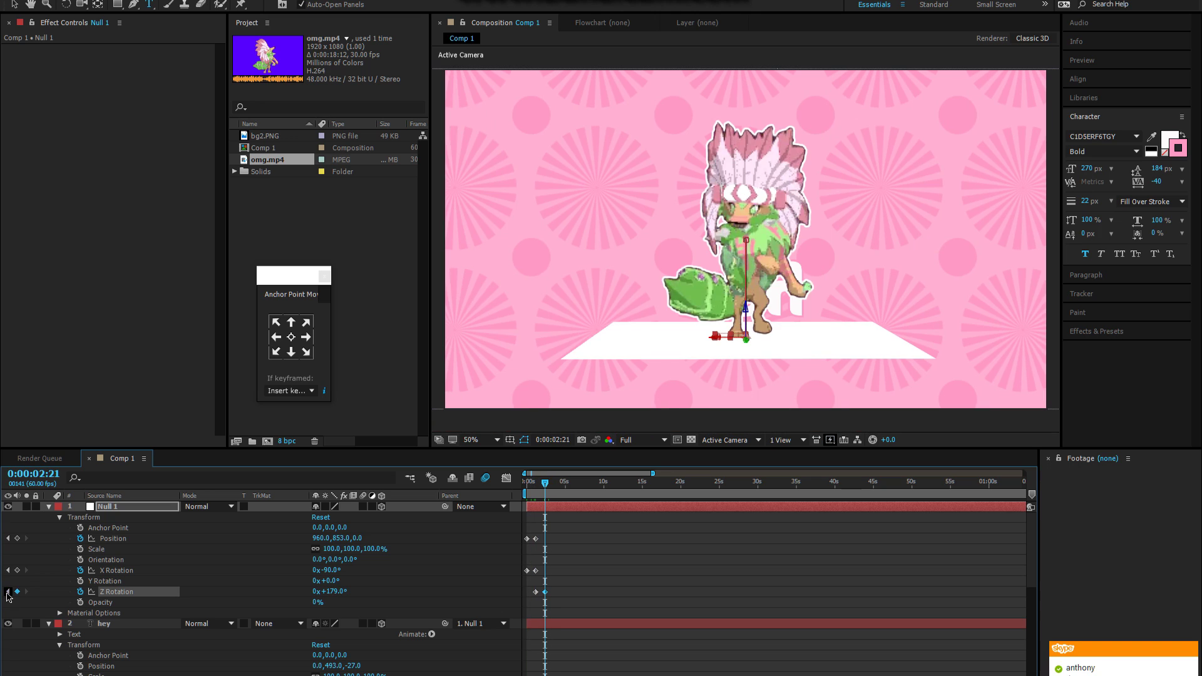
Duplicate the "hey" layer at 0:00:02:21 and make the copy an unparented 3D layer
{"action": "left_click", "coordinate": [145, 625]}
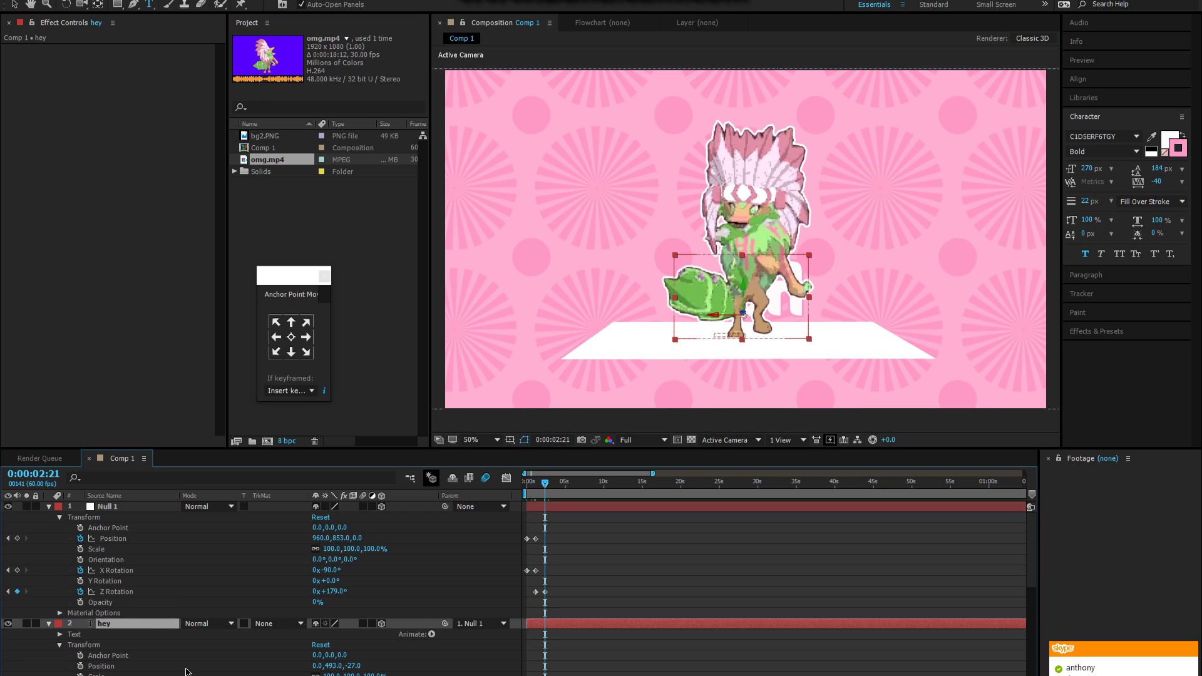
{"action": "left_click", "coordinate": [664, 344]}
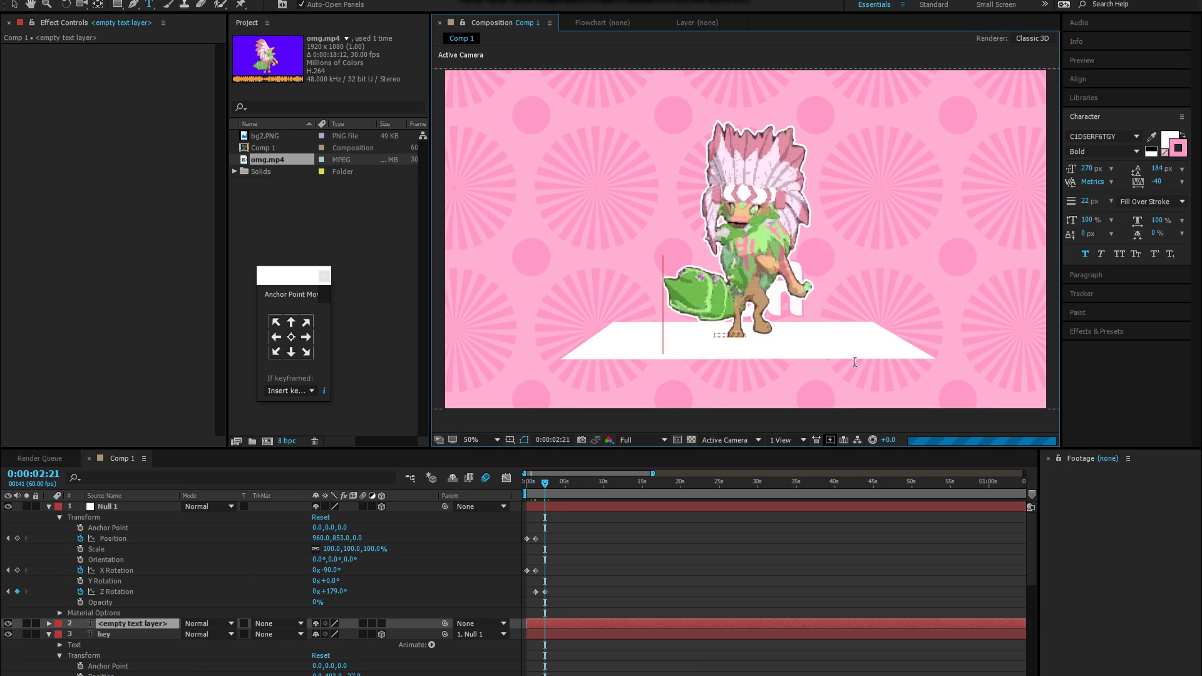
{"action": "left_click", "coordinate": [119, 625]}
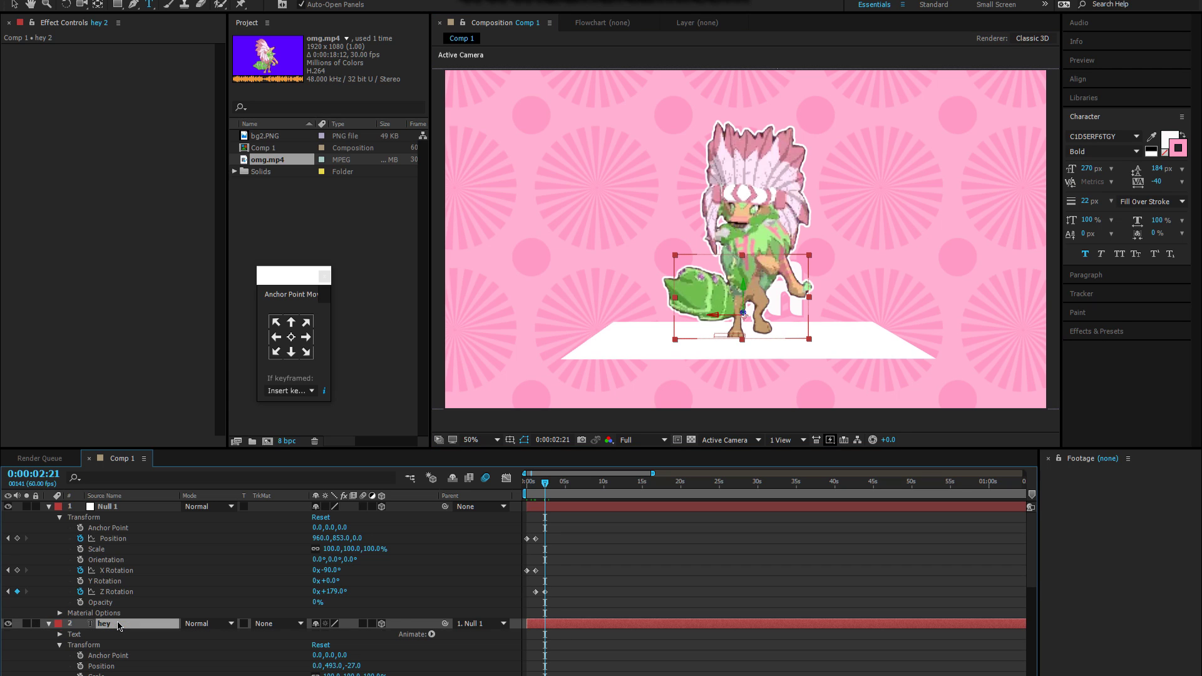
{"action": "key", "text": "ctrl+d"}
{"action": "left_click", "coordinate": [480, 624]}
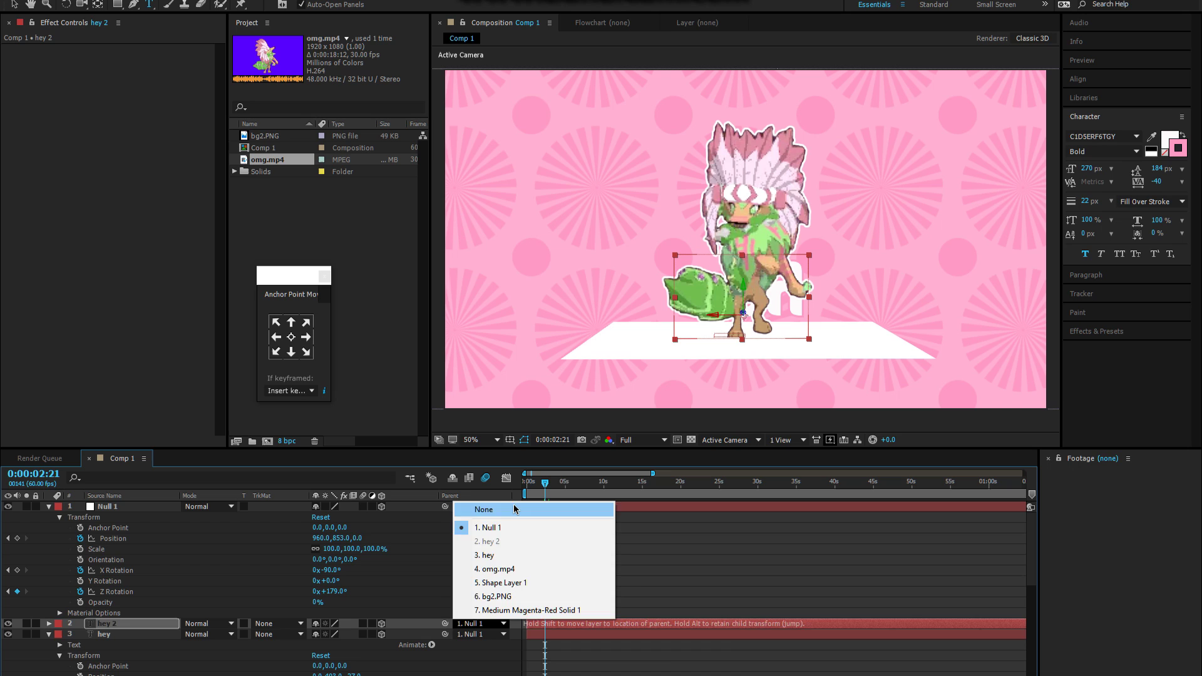
{"action": "left_click", "coordinate": [513, 509]}
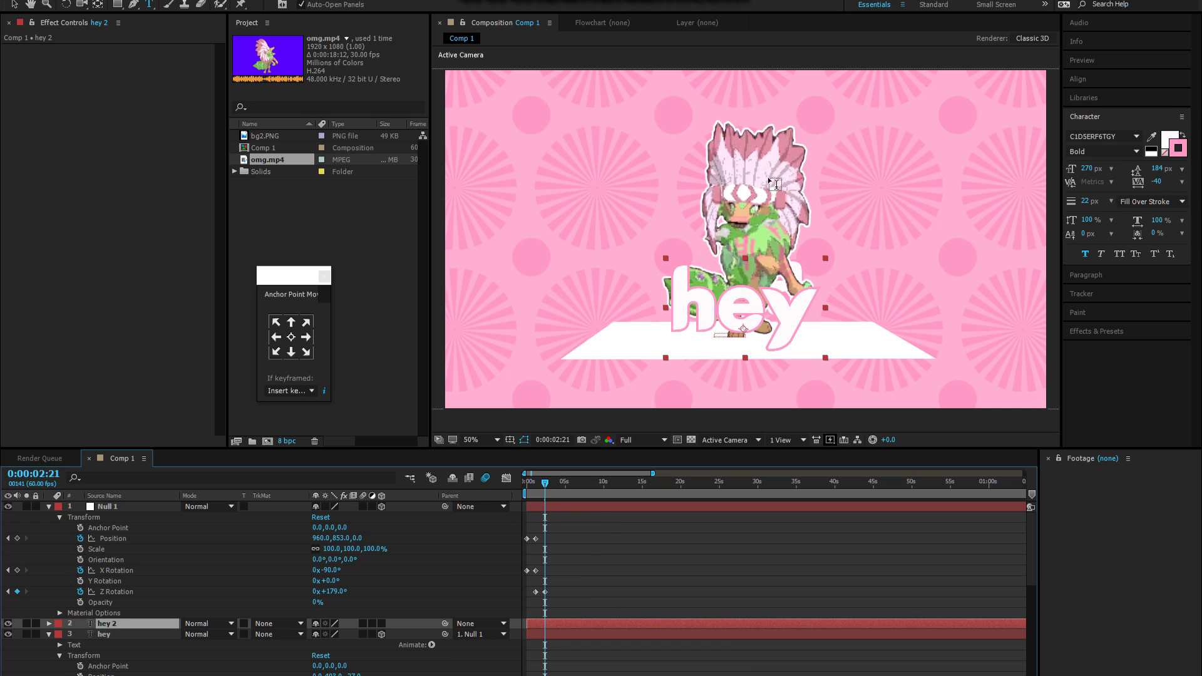
{"action": "left_click", "coordinate": [382, 624]}
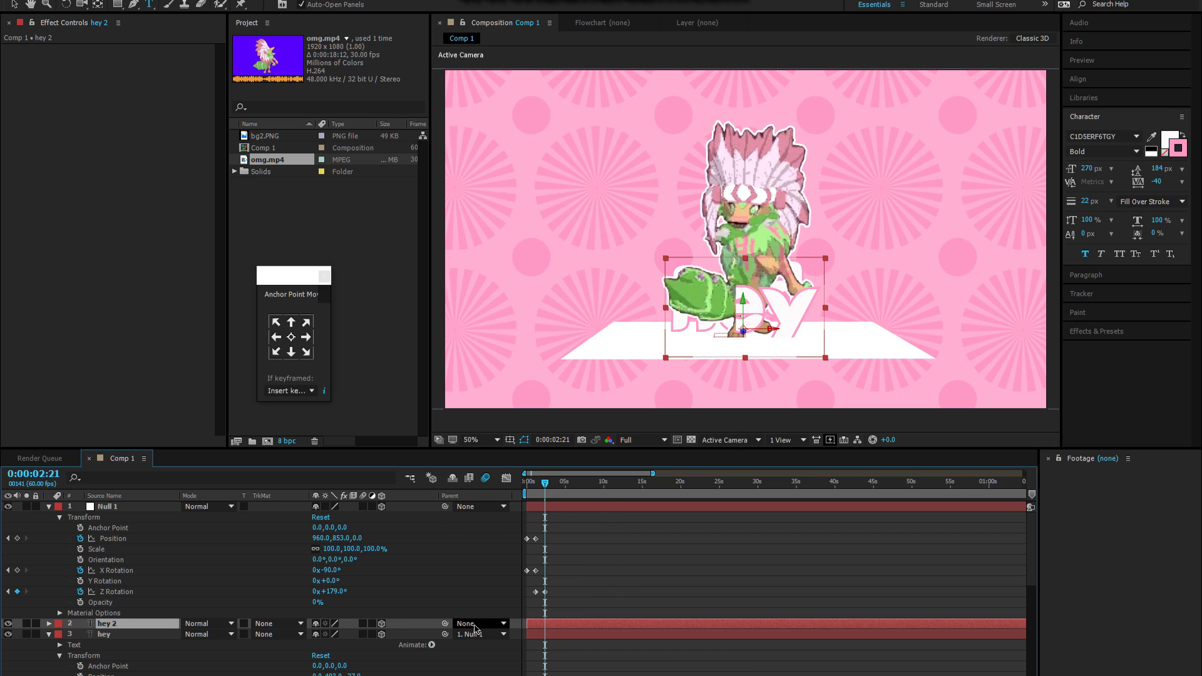
Using Custom View 1, bring the "hey 2" layer forward to Z position -482, and return to Active Camera
{"action": "left_click", "coordinate": [746, 443]}
{"action": "left_click", "coordinate": [745, 560]}
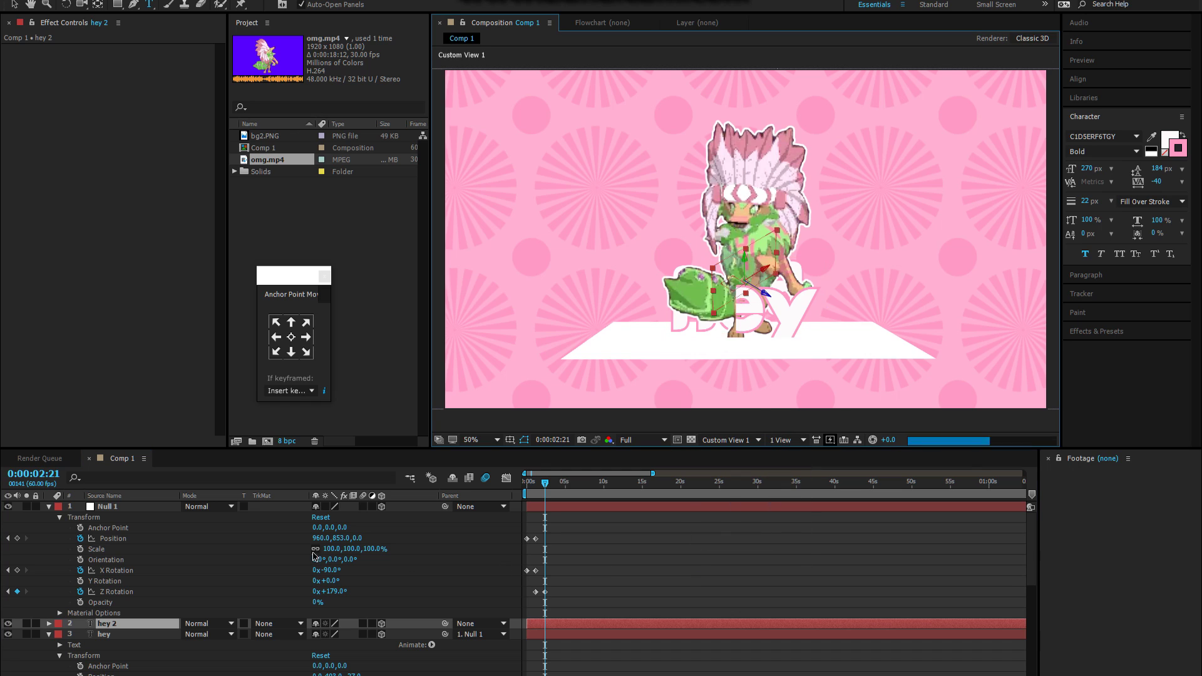
{"action": "left_click", "coordinate": [48, 624]}
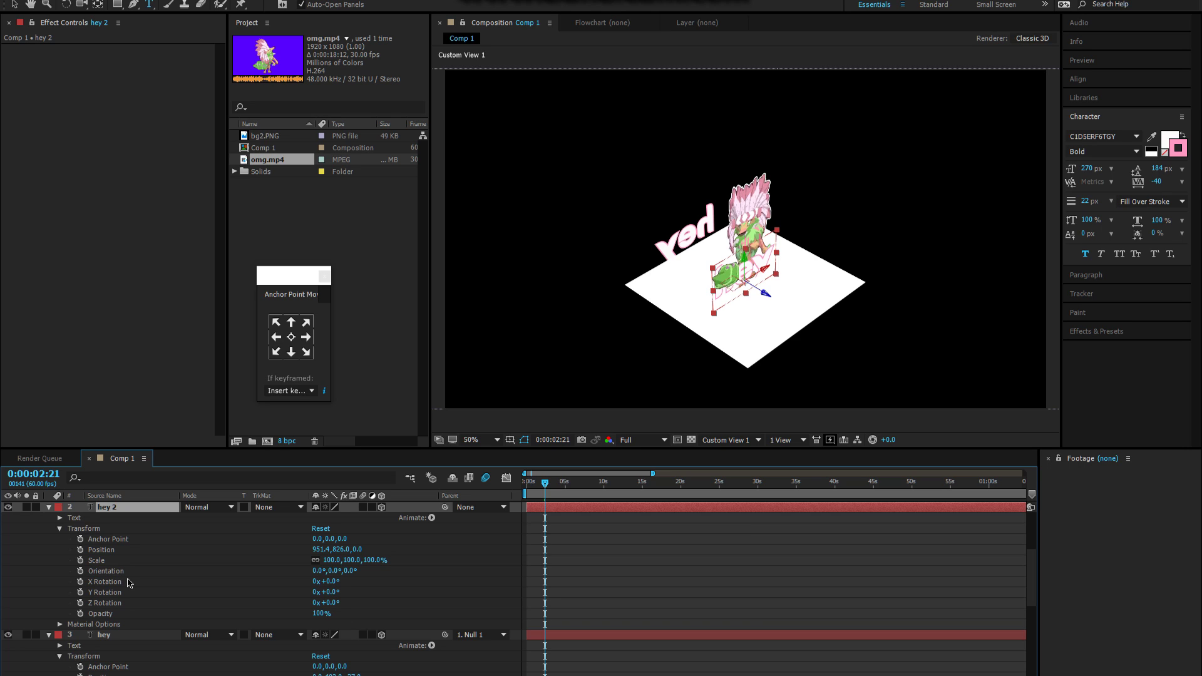
{"action": "left_click", "coordinate": [110, 552]}
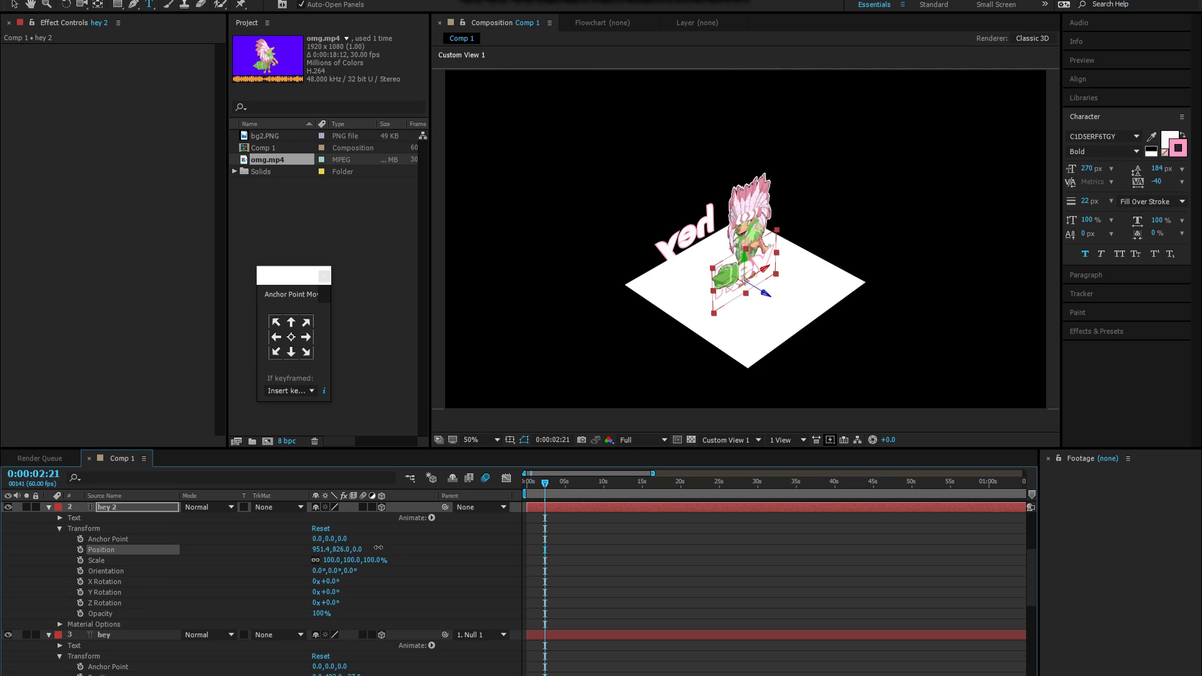
{"action": "left_click_drag", "start_coordinate": [378, 548], "coordinate": [8, 517]}
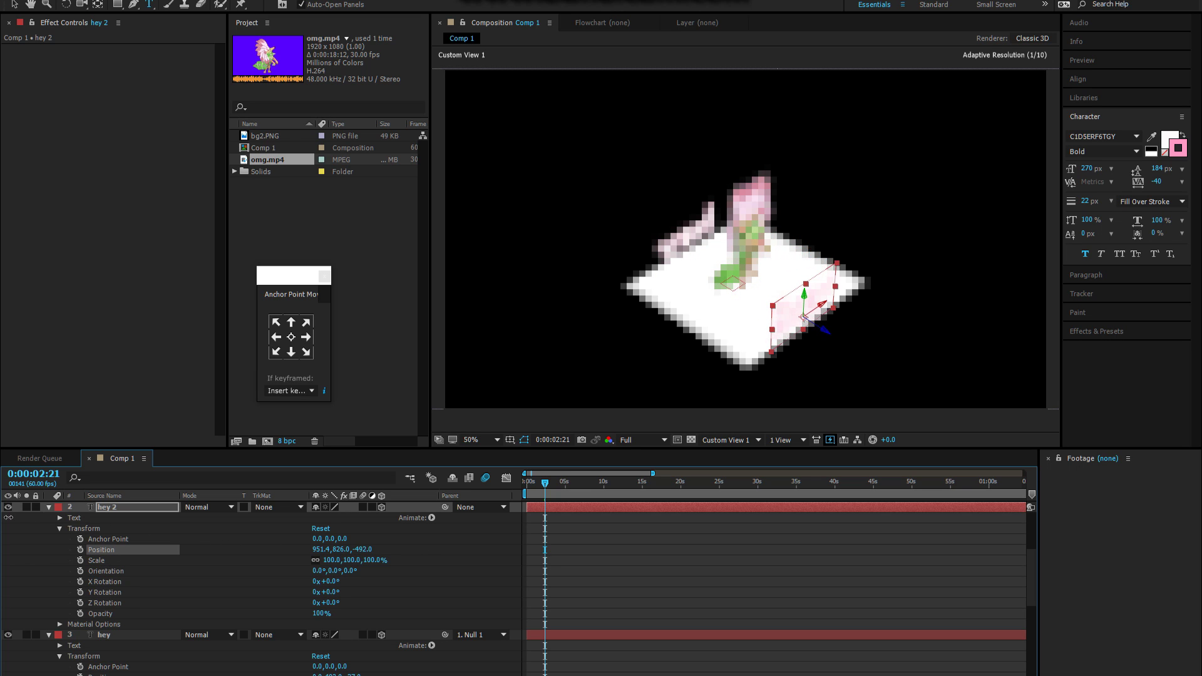
{"action": "left_click", "coordinate": [729, 439]}
{"action": "left_click", "coordinate": [739, 452]}
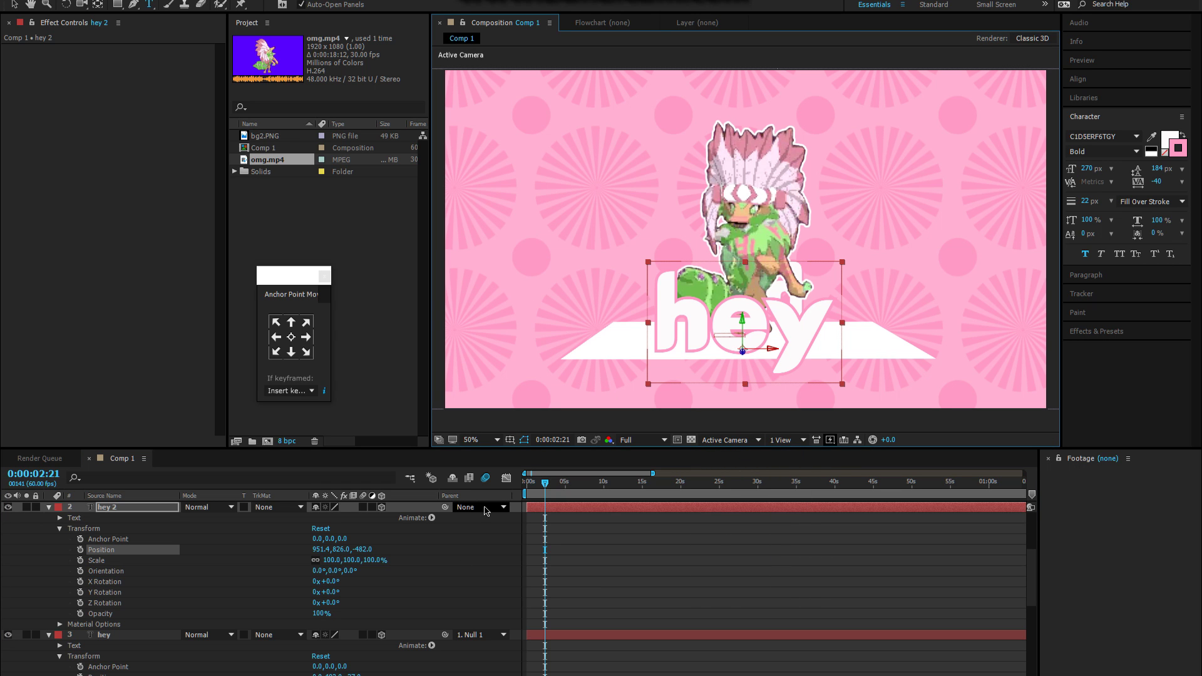
Parent the "hey 2" layer to Null 1 and preview the animation from the beginning
{"action": "left_click", "coordinate": [477, 507]}
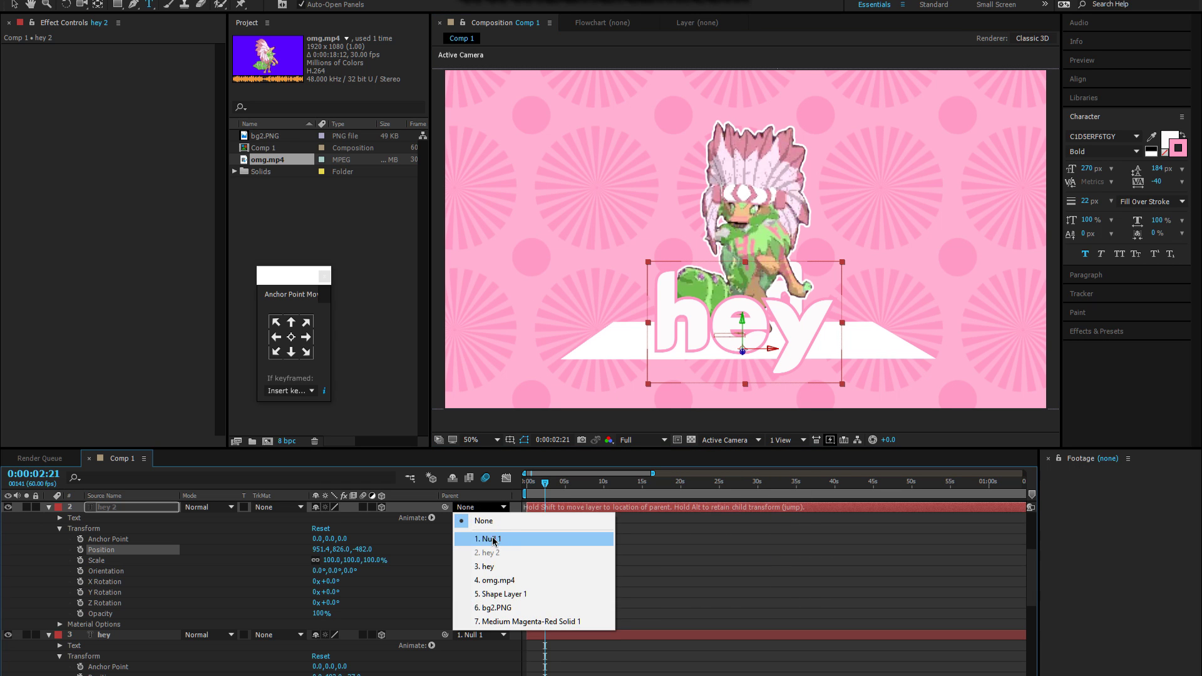
{"action": "left_click", "coordinate": [492, 537]}
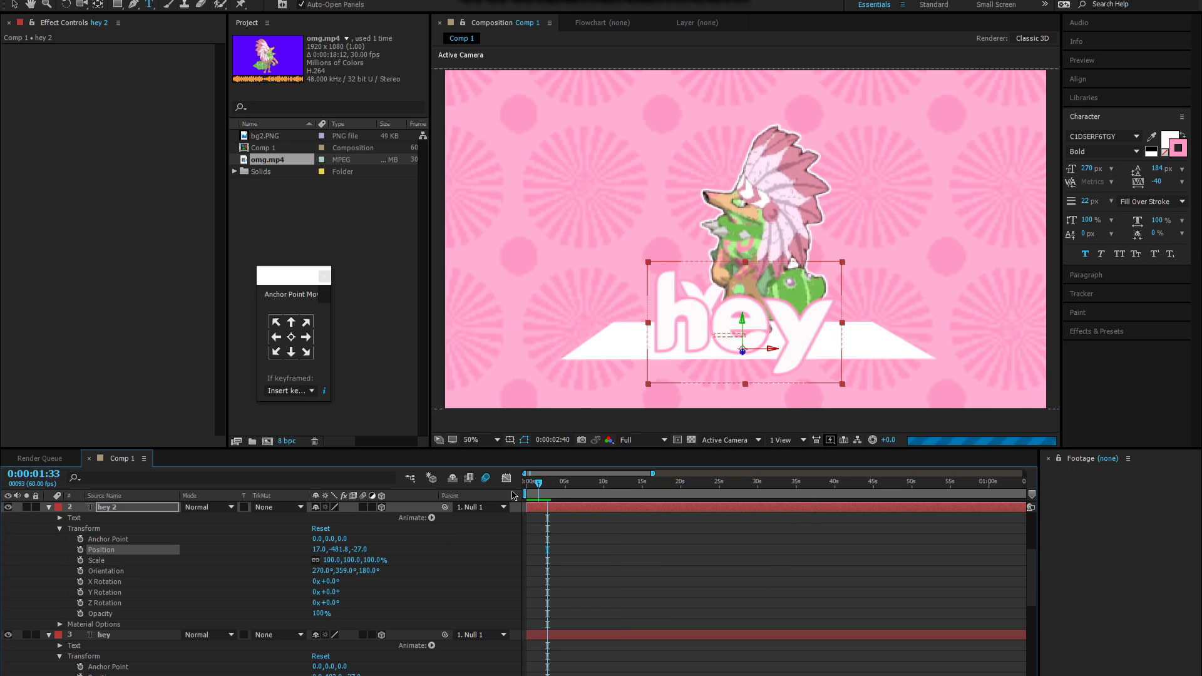
{"action": "key", "text": "Home"}
{"action": "key", "text": "space"}
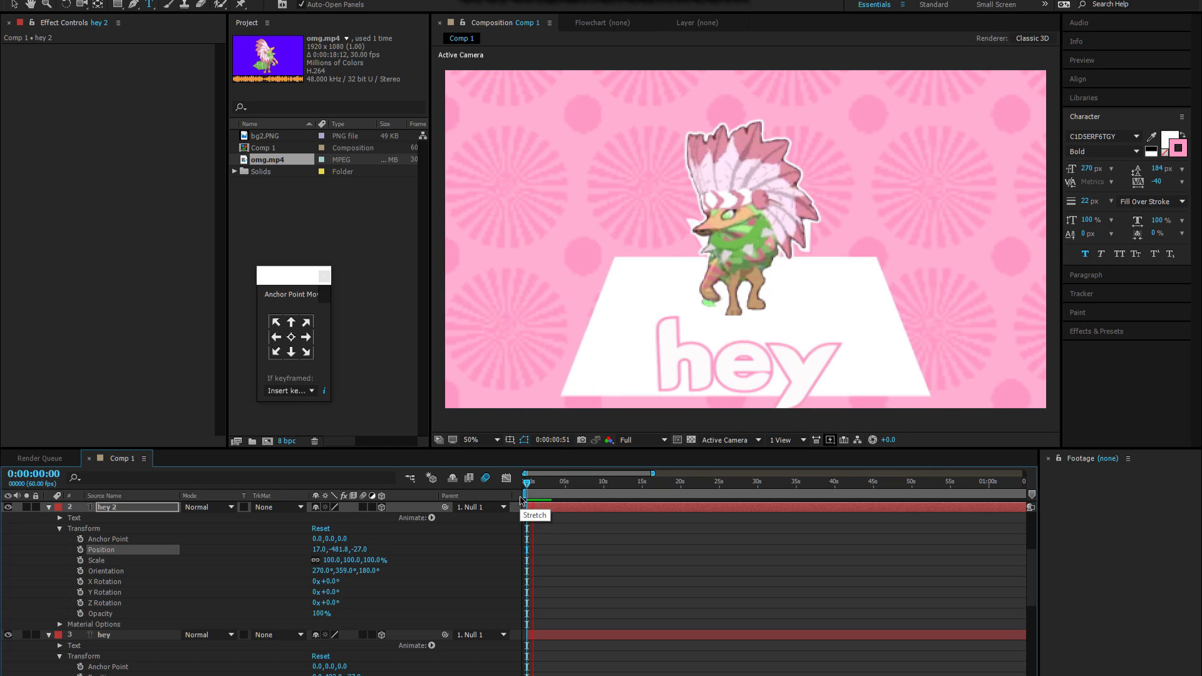
{"action": "key", "text": "space"}
Apply Easy Ease to all of Null 1's Position, X Rotation and Z Rotation keyframes
{"action": "scroll", "coordinate": [298, 551], "scroll_direction": "up", "scroll_amount": 4}
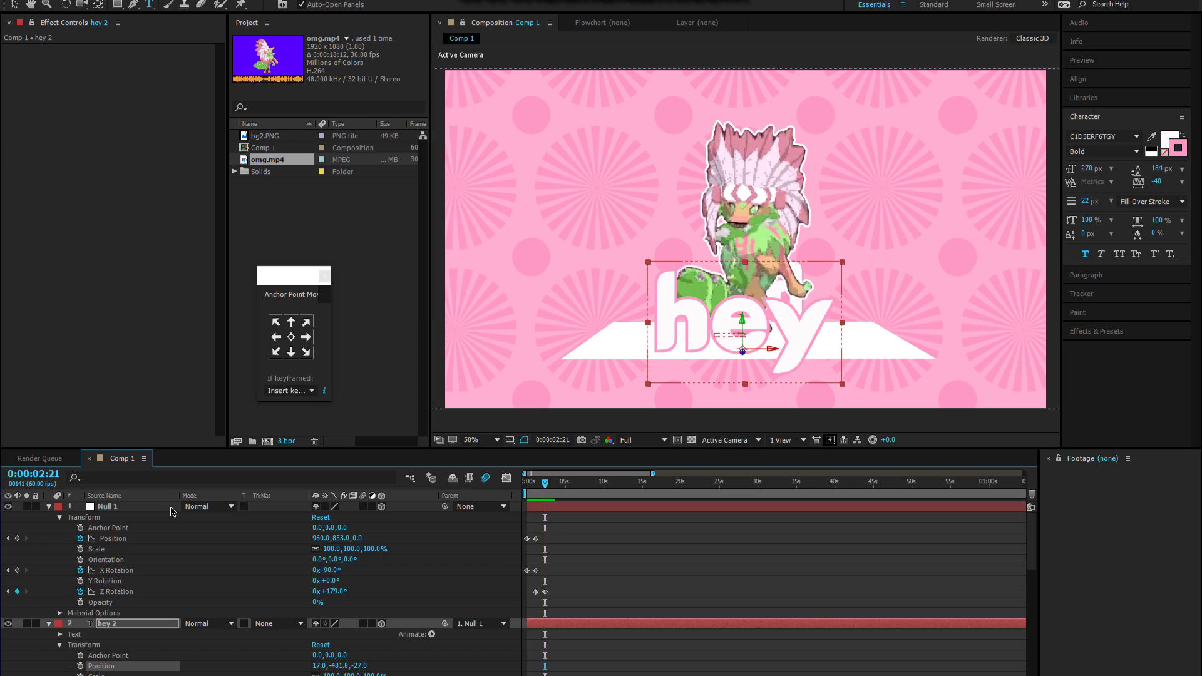
{"action": "left_click_drag", "start_coordinate": [592, 517], "coordinate": [517, 611]}
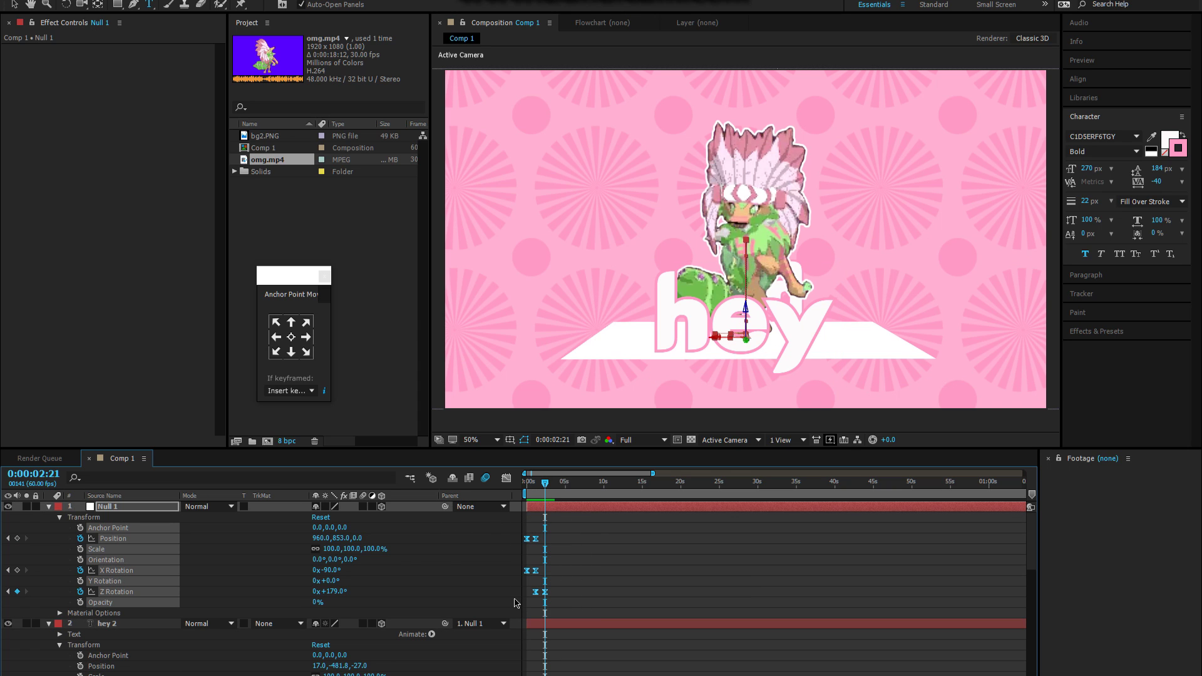
In the graph editor, lengthen the incoming ease on Null 1's second Position keyframe so its speed peaks early
{"action": "left_click", "coordinate": [506, 478]}
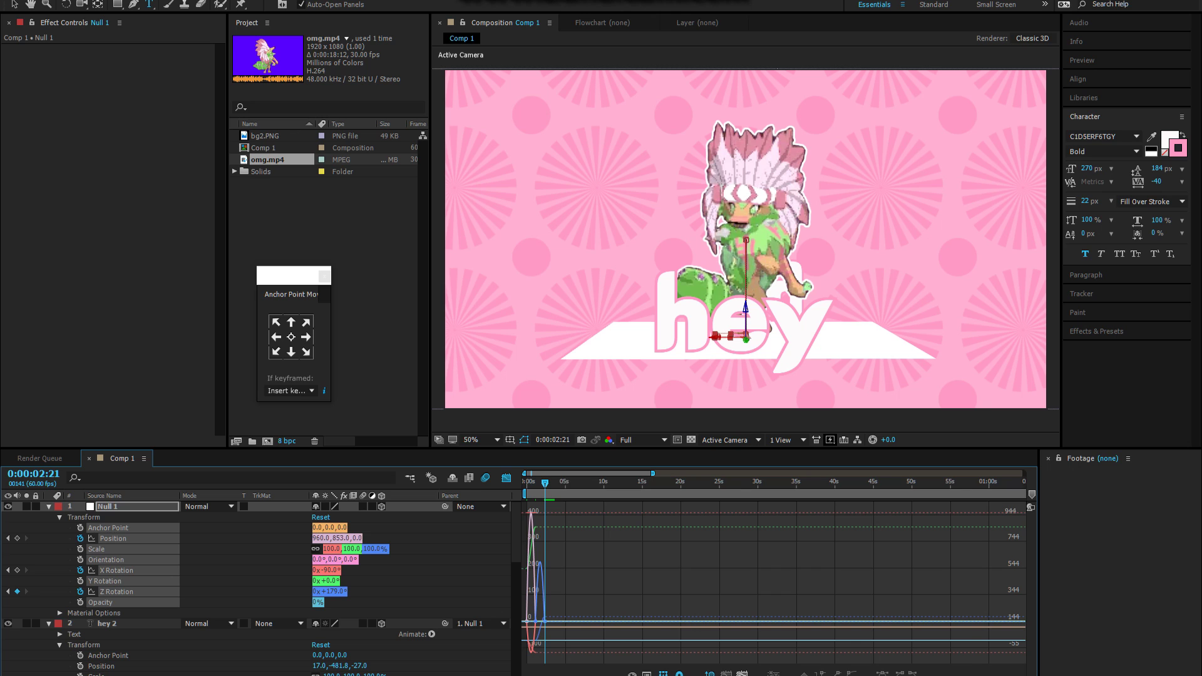
{"action": "key", "text": "="}
{"action": "key", "text": "="}
{"action": "key", "text": "="}
{"action": "key", "text": "="}
{"action": "scroll", "coordinate": [773, 582], "scroll_direction": "left", "scroll_amount": 3}
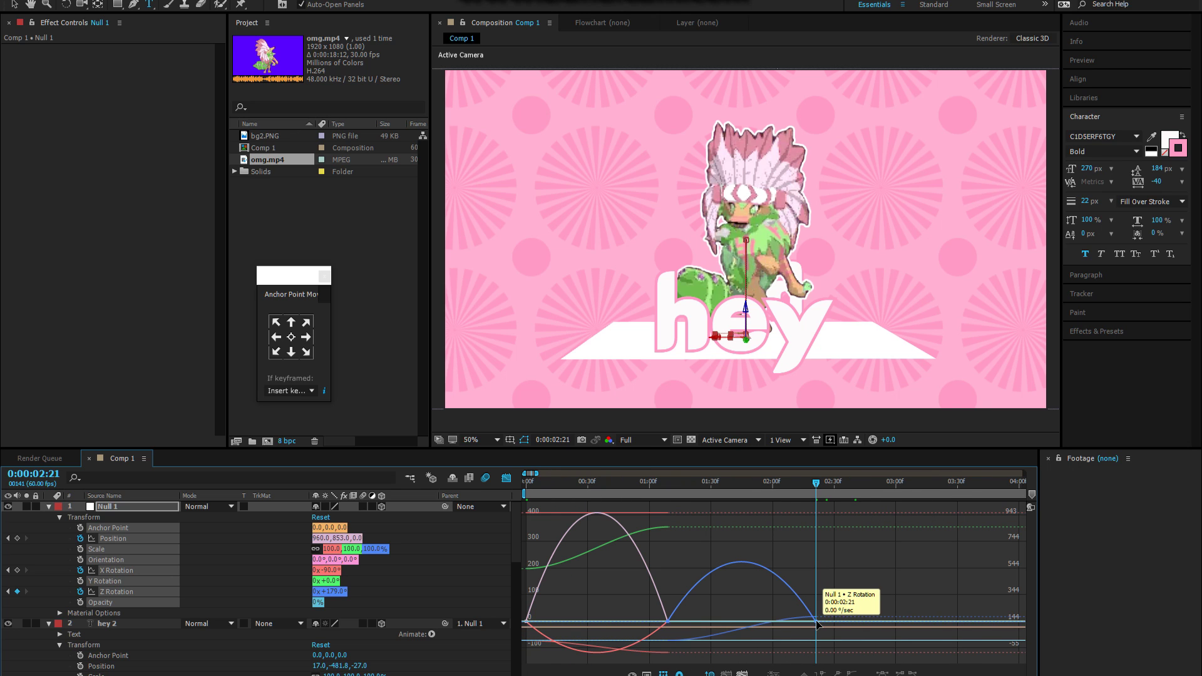
{"action": "left_click", "coordinate": [668, 621]}
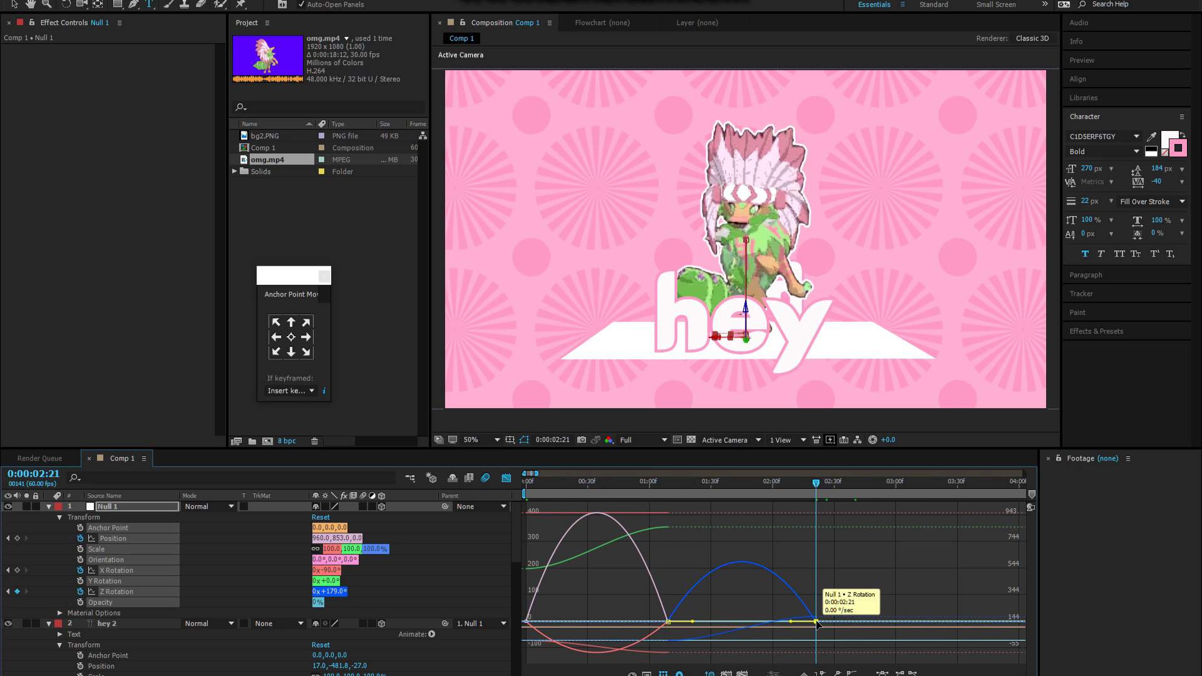
{"action": "left_click", "coordinate": [527, 621]}
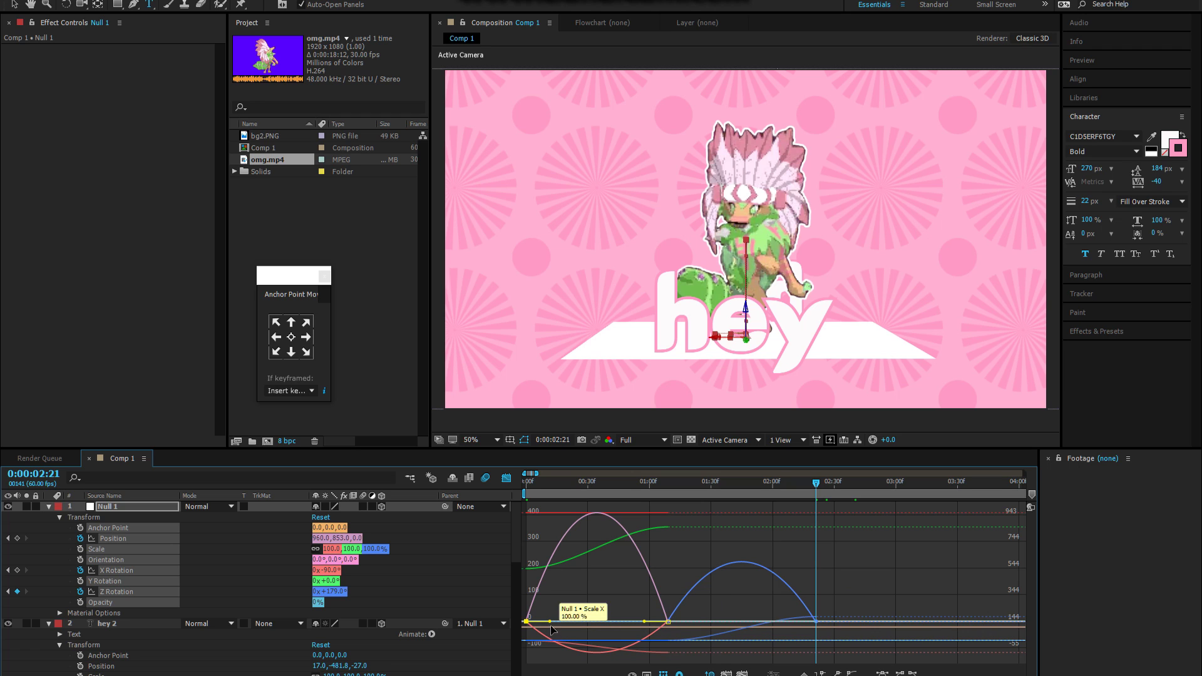
{"action": "left_click", "coordinate": [669, 622]}
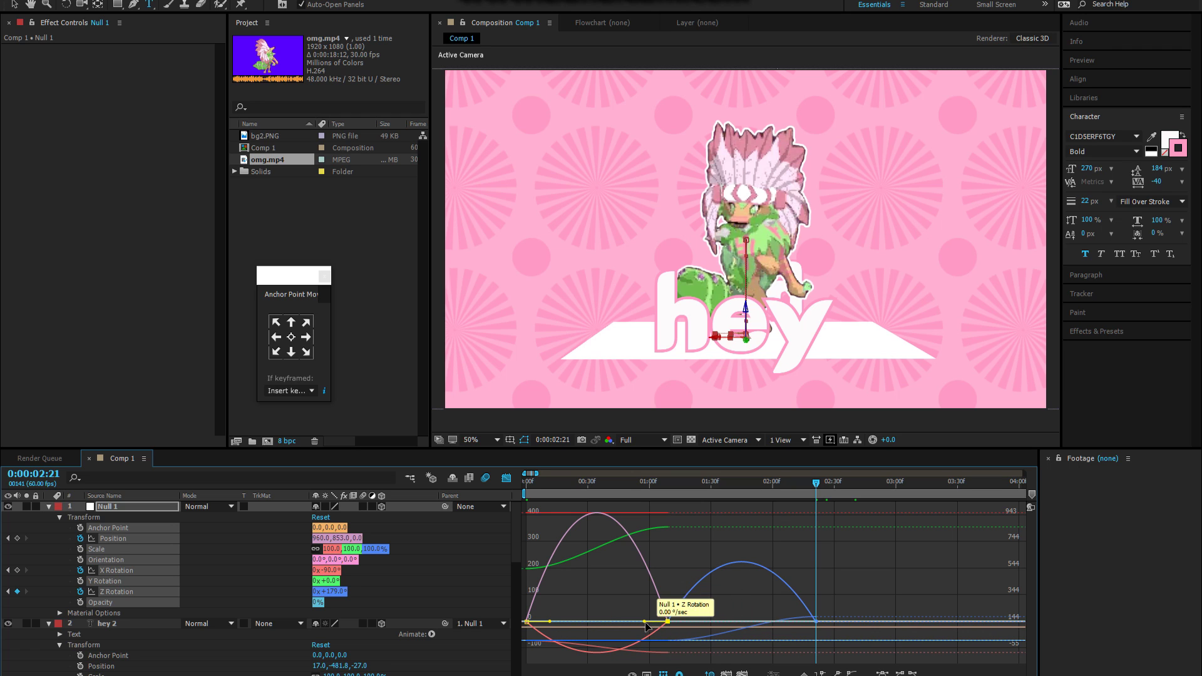
{"action": "left_click_drag", "start_coordinate": [643, 621], "coordinate": [612, 623]}
Lengthen the outgoing ease on Null 1's first Z Rotation keyframe so its speed peaks late, and return to the layer bars
{"action": "left_click", "coordinate": [817, 633]}
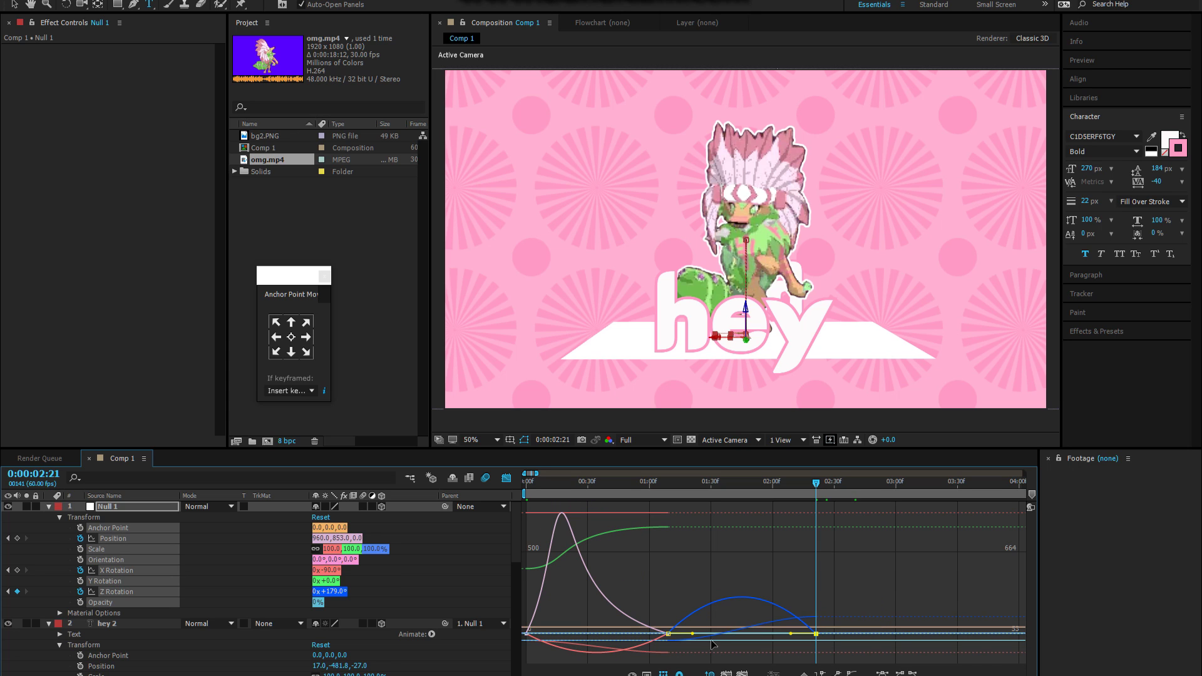
{"action": "left_click", "coordinate": [669, 634]}
{"action": "left_click_drag", "start_coordinate": [693, 636], "coordinate": [728, 634]}
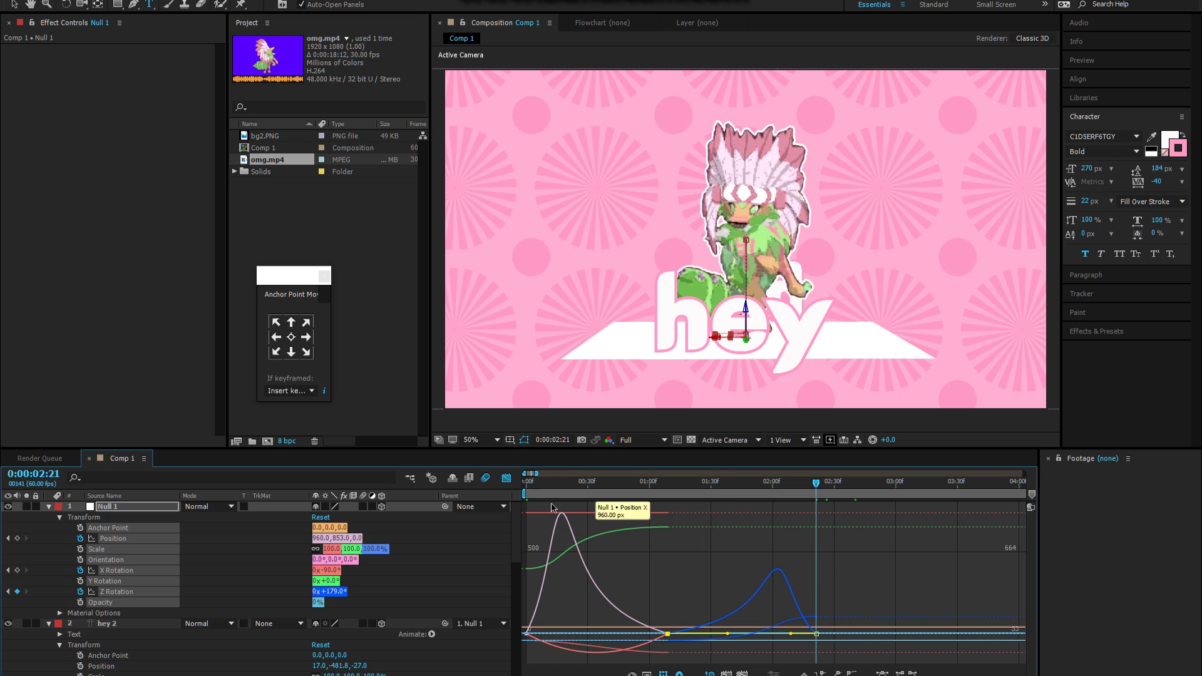
{"action": "left_click", "coordinate": [506, 479]}
Preview the animation repeatedly from the beginning to check the timing of the flip and spin
{"action": "left_click_drag", "start_coordinate": [567, 485], "coordinate": [525, 485]}
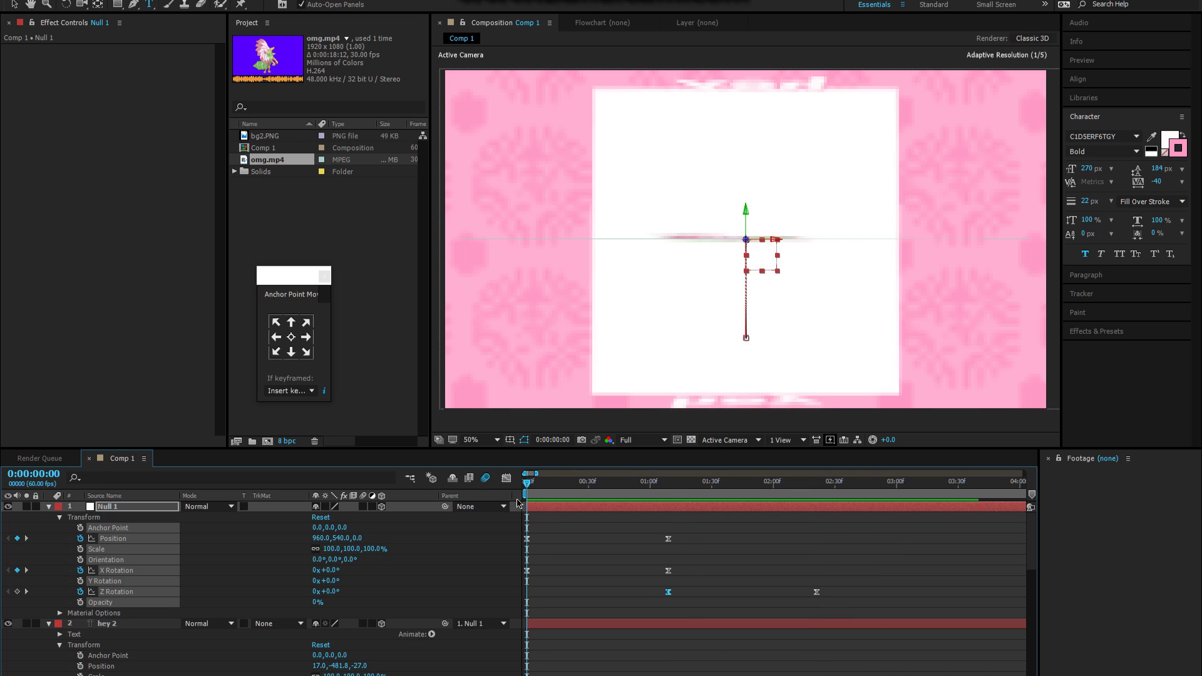
{"action": "key", "text": "space"}
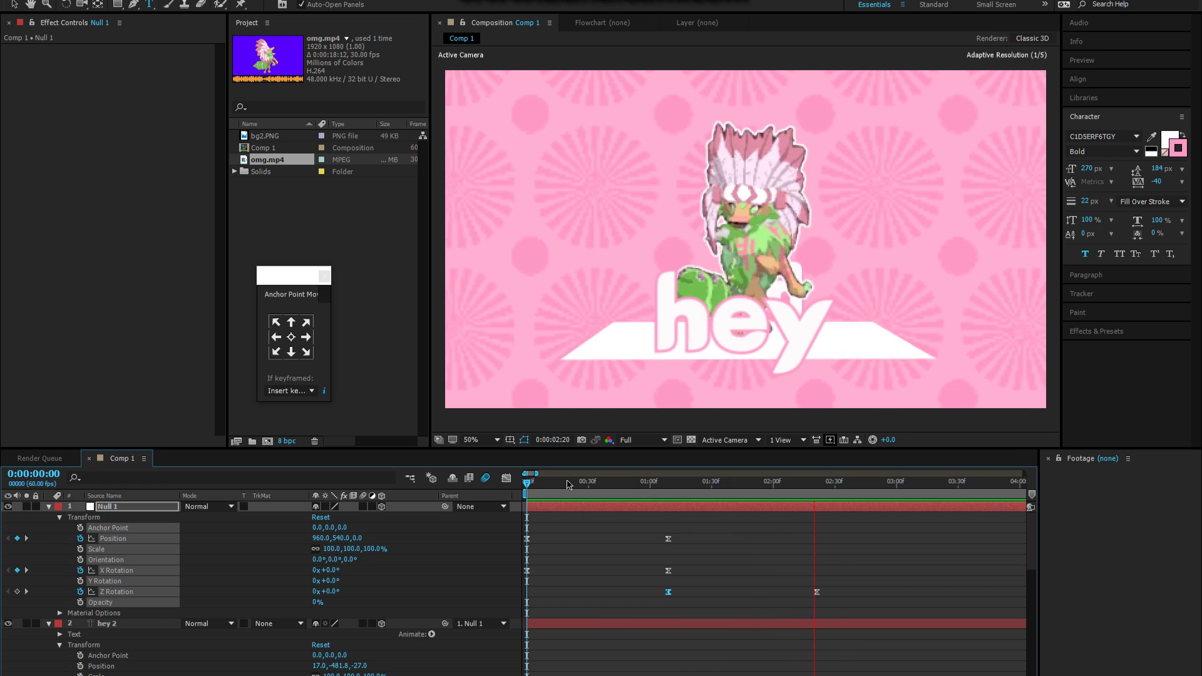
{"action": "key", "text": "space"}
{"action": "left_click_drag", "start_coordinate": [567, 484], "coordinate": [524, 485]}
{"action": "key", "text": "space"}
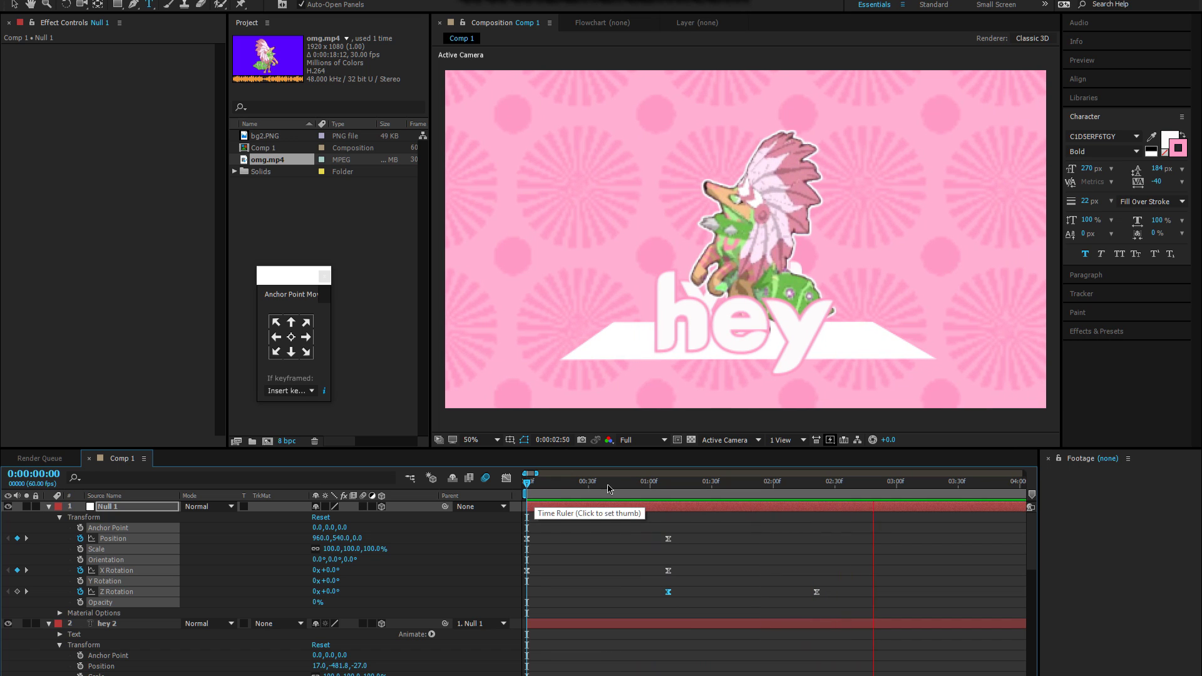
{"action": "key", "text": "space"}
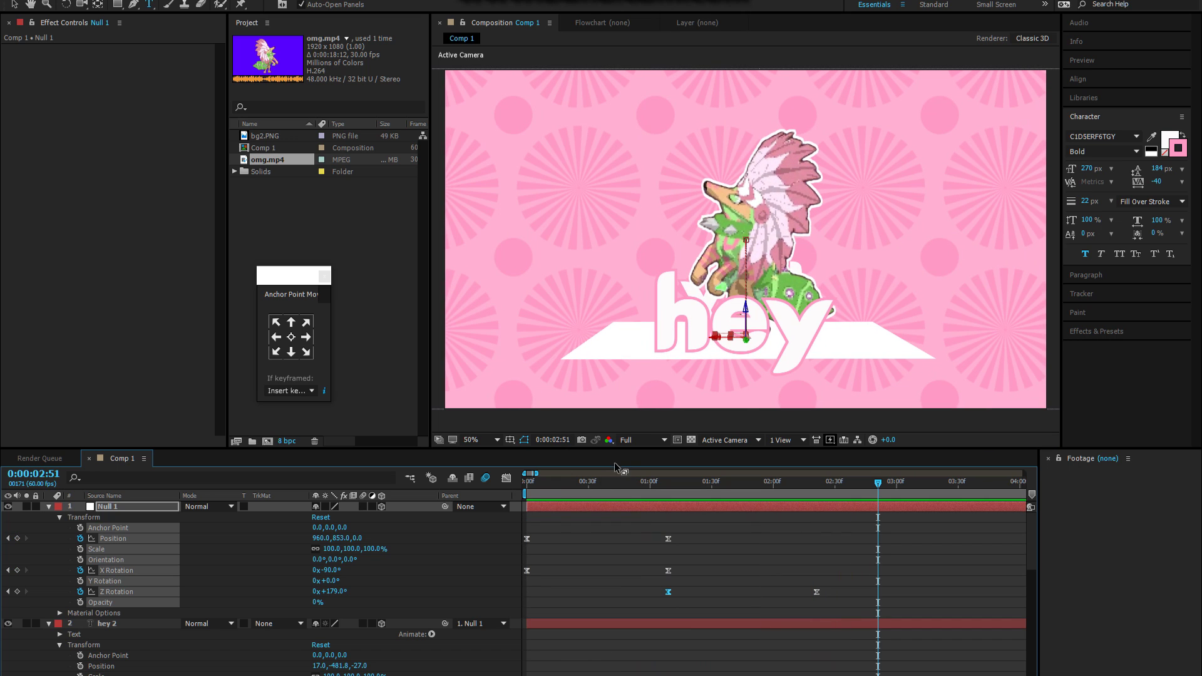
{"action": "key", "text": "Home"}
{"action": "key", "text": "space"}
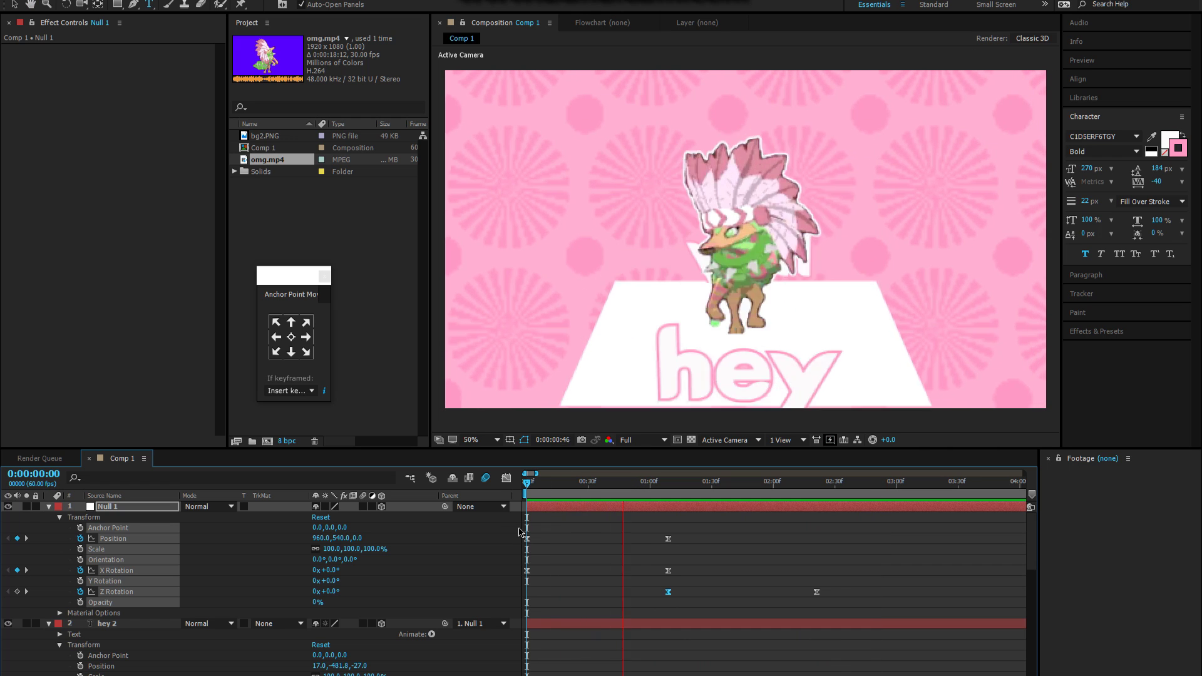
{"action": "key", "text": "space"}
{"action": "left_click_drag", "start_coordinate": [558, 483], "coordinate": [512, 504]}
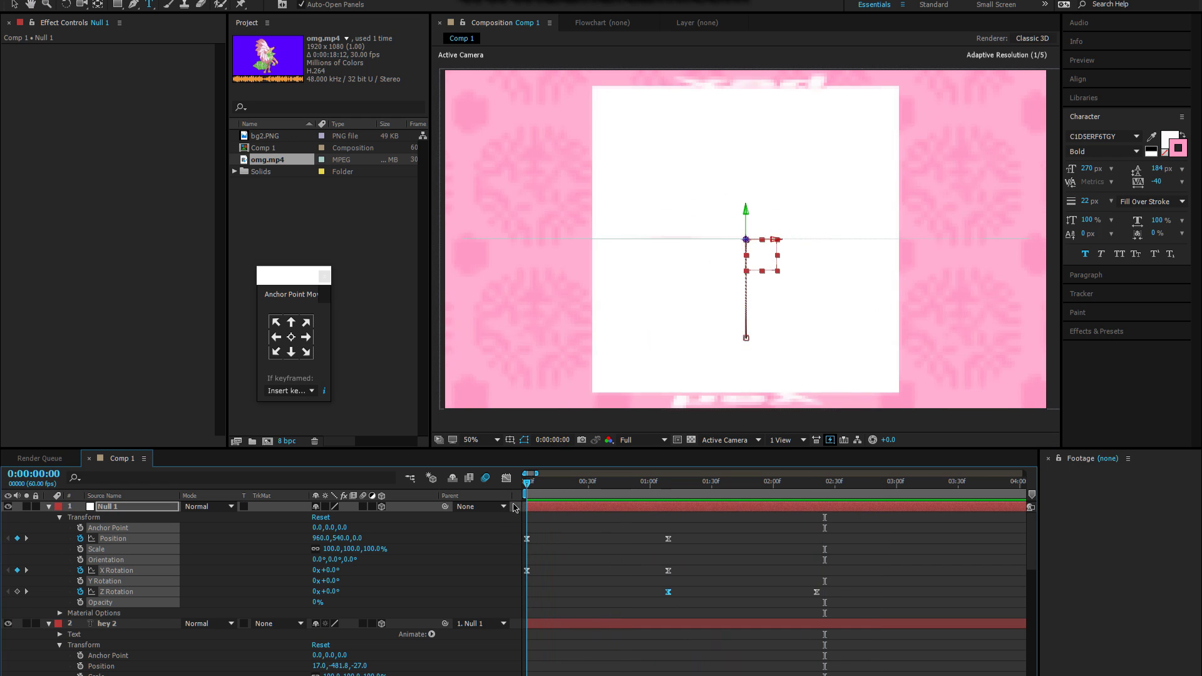
{"action": "key", "text": "space"}
{"action": "key", "text": "space"}
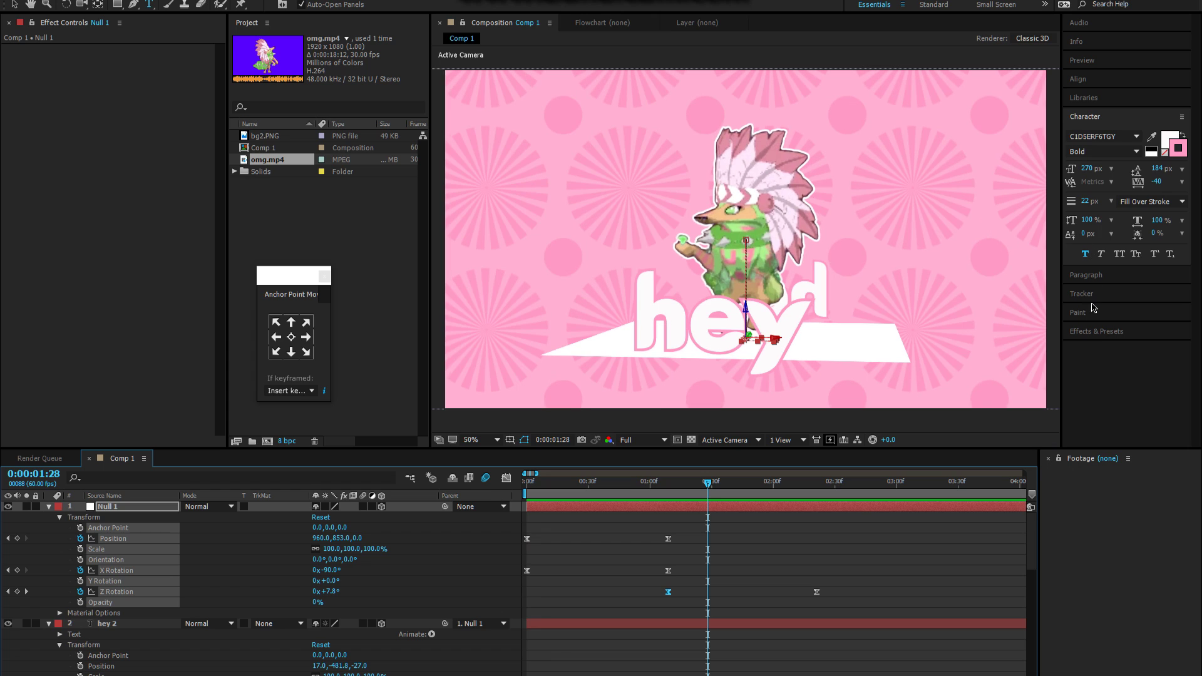
Add a Drop Shadow effect to the "hey 2" layer with distance 11.0 and opacity 23%
{"action": "left_click", "coordinate": [1094, 331]}
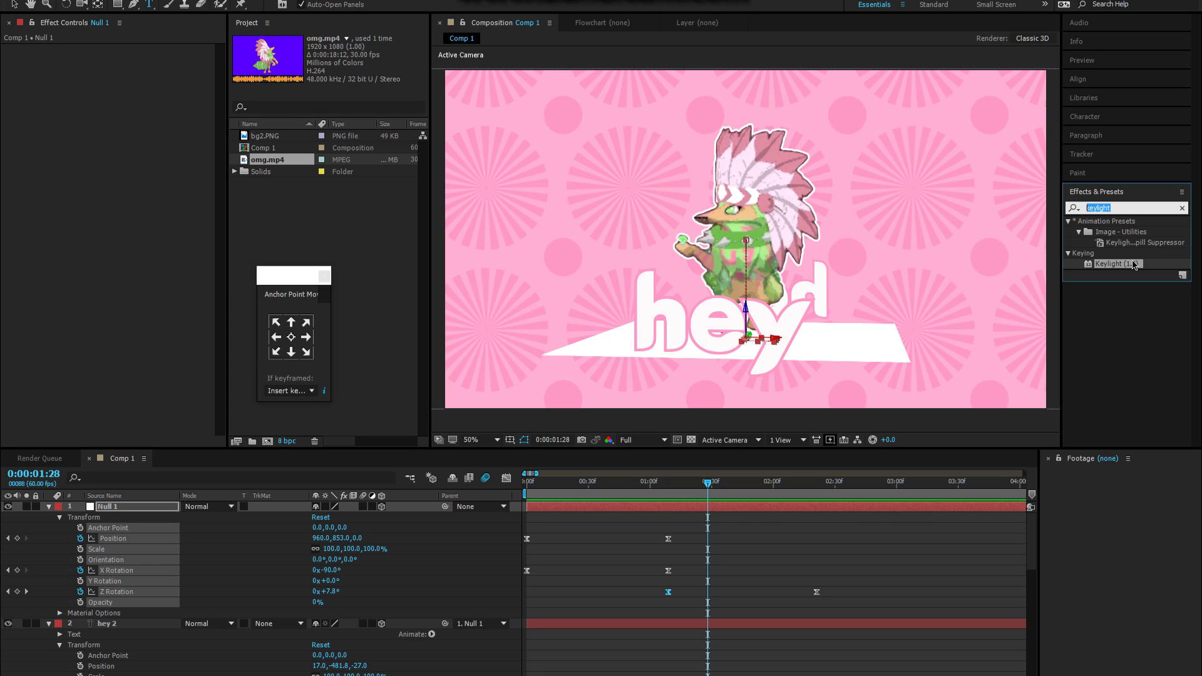
{"action": "type", "text": "drop shado"}
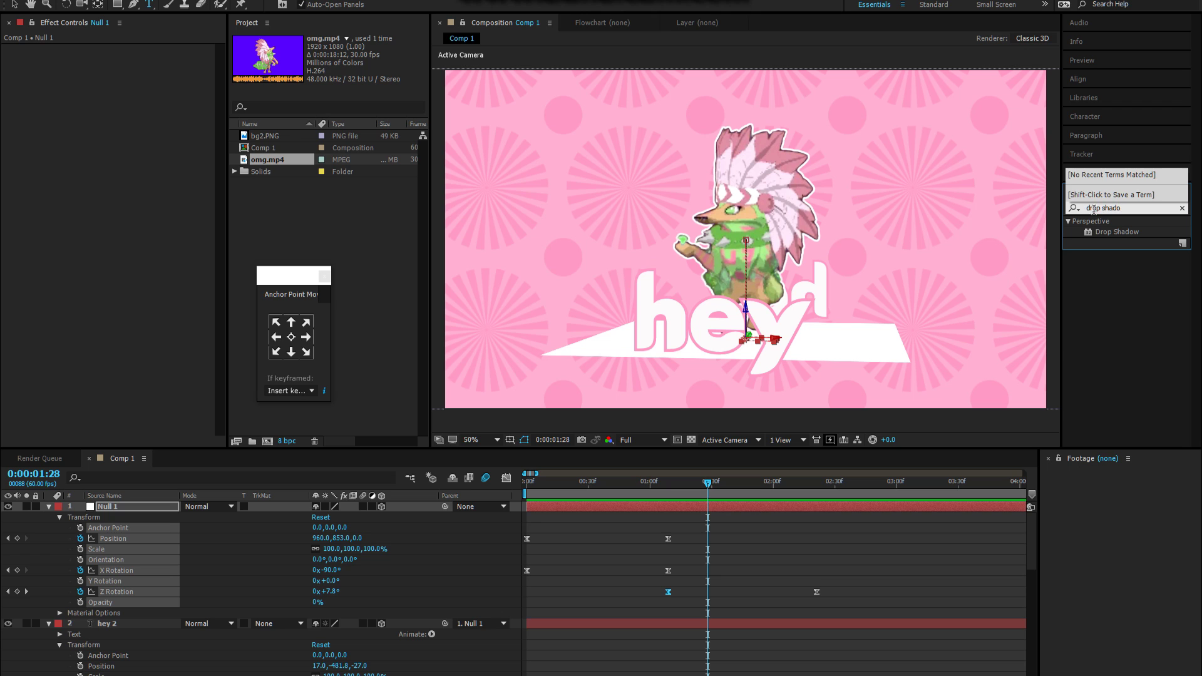
{"action": "left_click_drag", "start_coordinate": [1105, 235], "coordinate": [126, 614]}
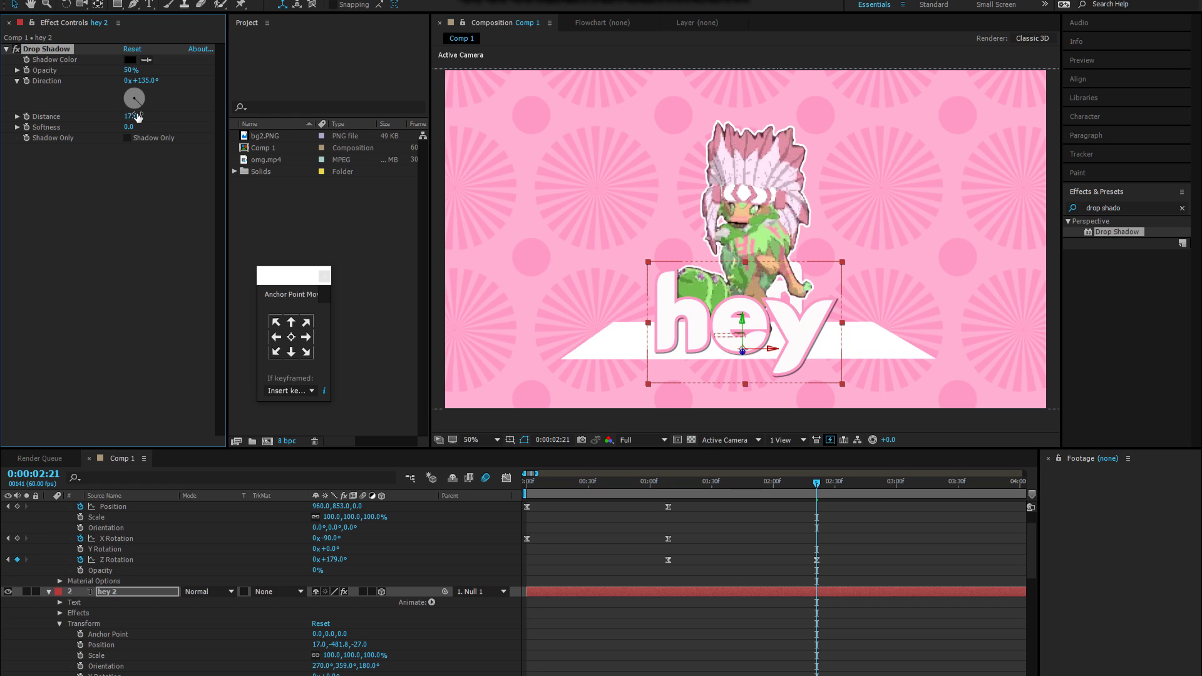
{"action": "left_click_drag", "start_coordinate": [138, 117], "coordinate": [127, 117]}
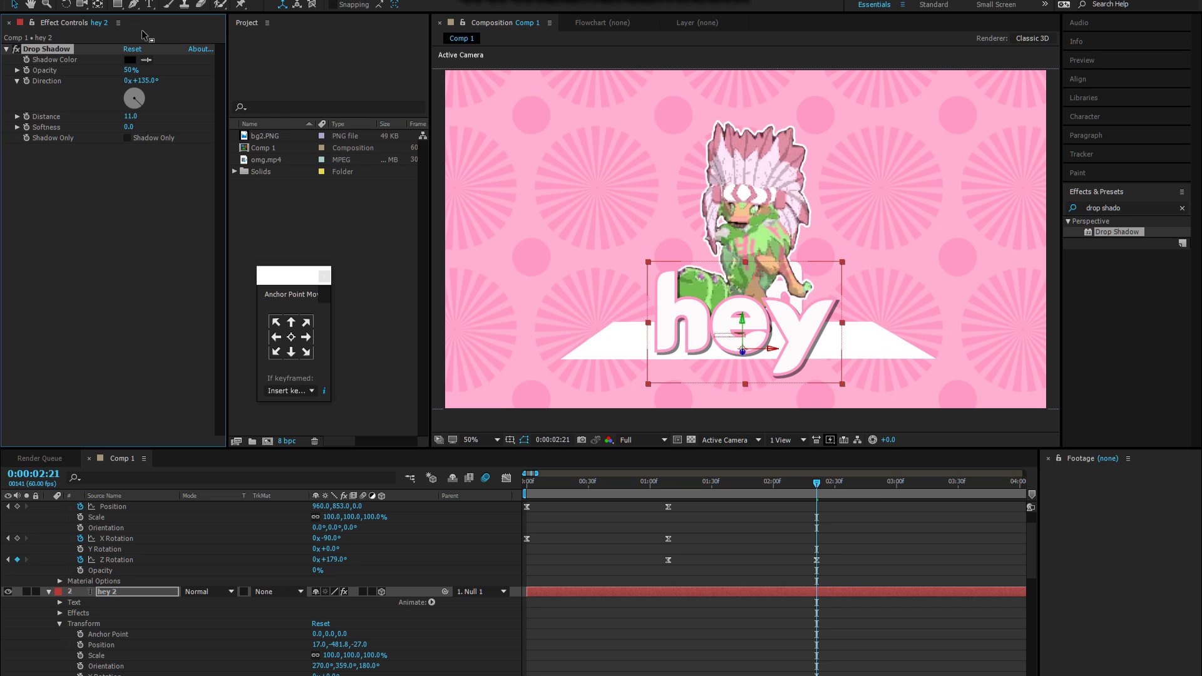
{"action": "left_click_drag", "start_coordinate": [131, 70], "coordinate": [124, 82]}
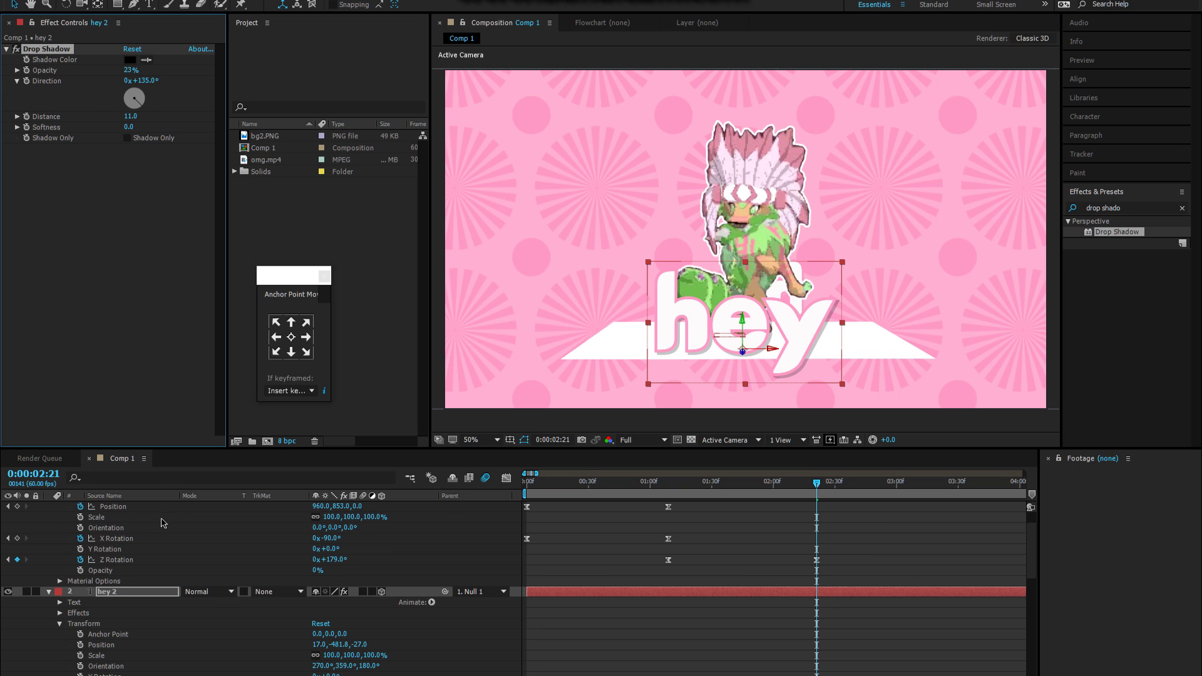
Paste the Drop Shadow from "hey 2" onto the "hey" layer and check the result in the animation
{"action": "scroll", "coordinate": [137, 522], "scroll_direction": "up", "scroll_amount": 1}
{"action": "scroll", "coordinate": [137, 524], "scroll_direction": "down", "scroll_amount": 4}
{"action": "left_click", "coordinate": [114, 633]}
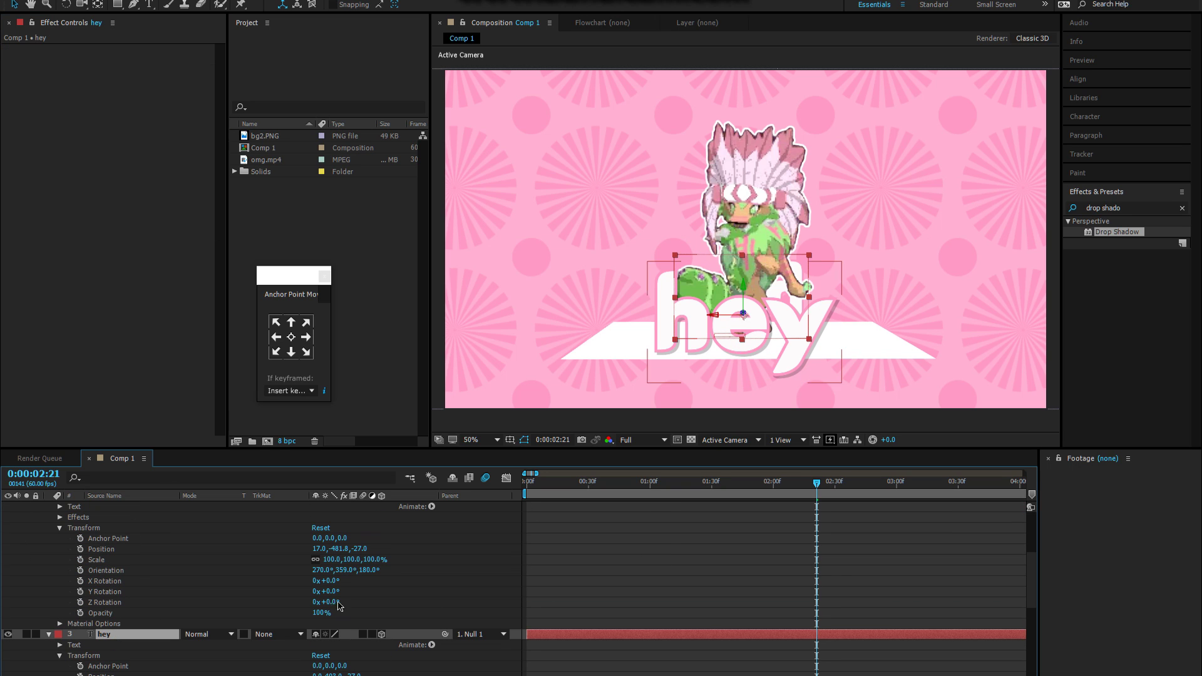
{"action": "left_click", "coordinate": [557, 495]}
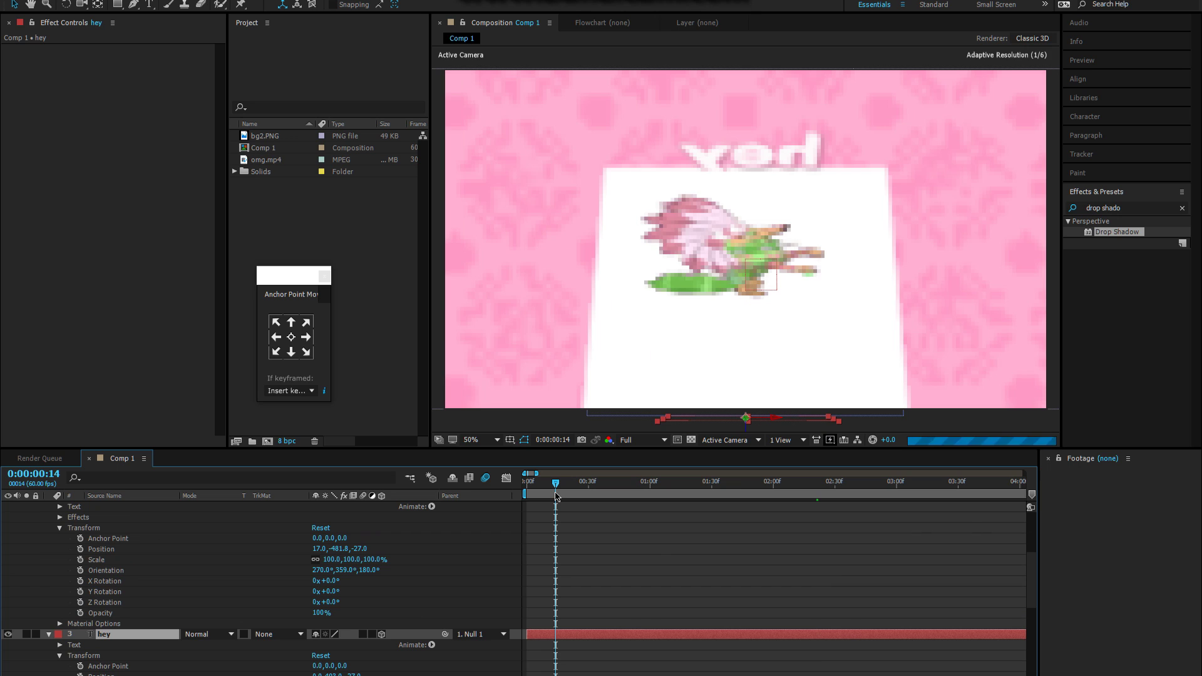
{"action": "key", "text": "ctrl+v"}
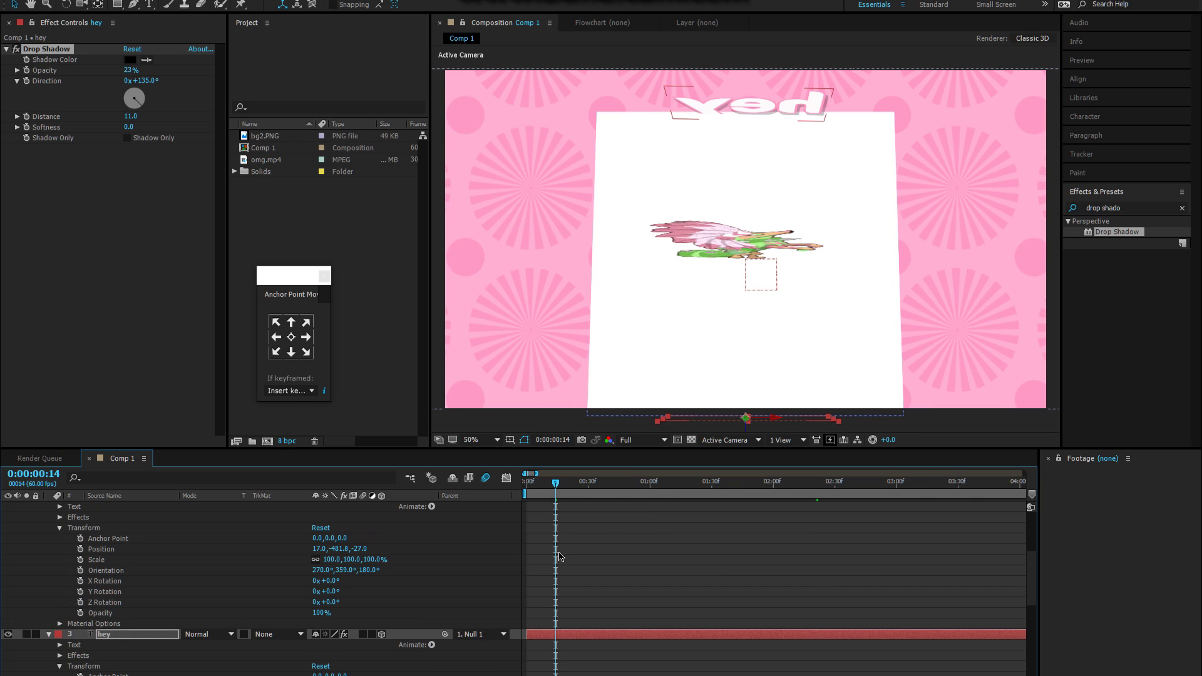
{"action": "key", "text": "space"}
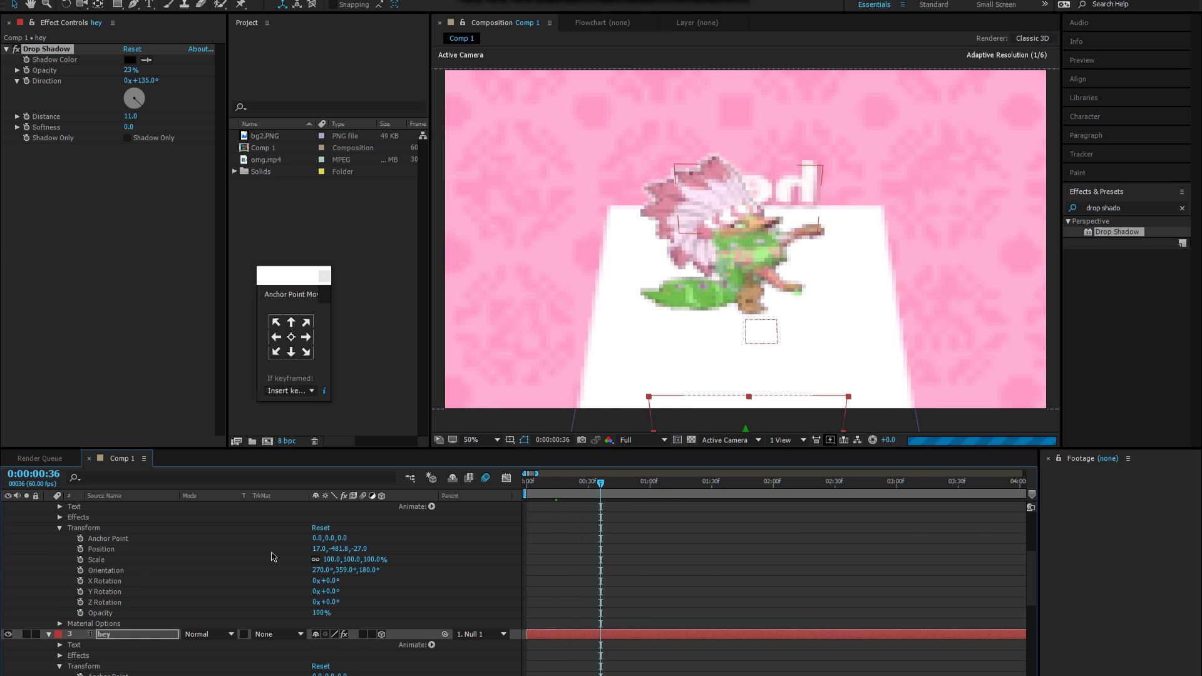
Paste the same Drop Shadow onto the omg.mp4 layer and Shape Layer 1
{"action": "scroll", "coordinate": [269, 564], "scroll_direction": "down", "scroll_amount": 5}
{"action": "left_click", "coordinate": [117, 518]}
{"action": "key", "text": "ctrl+v"}
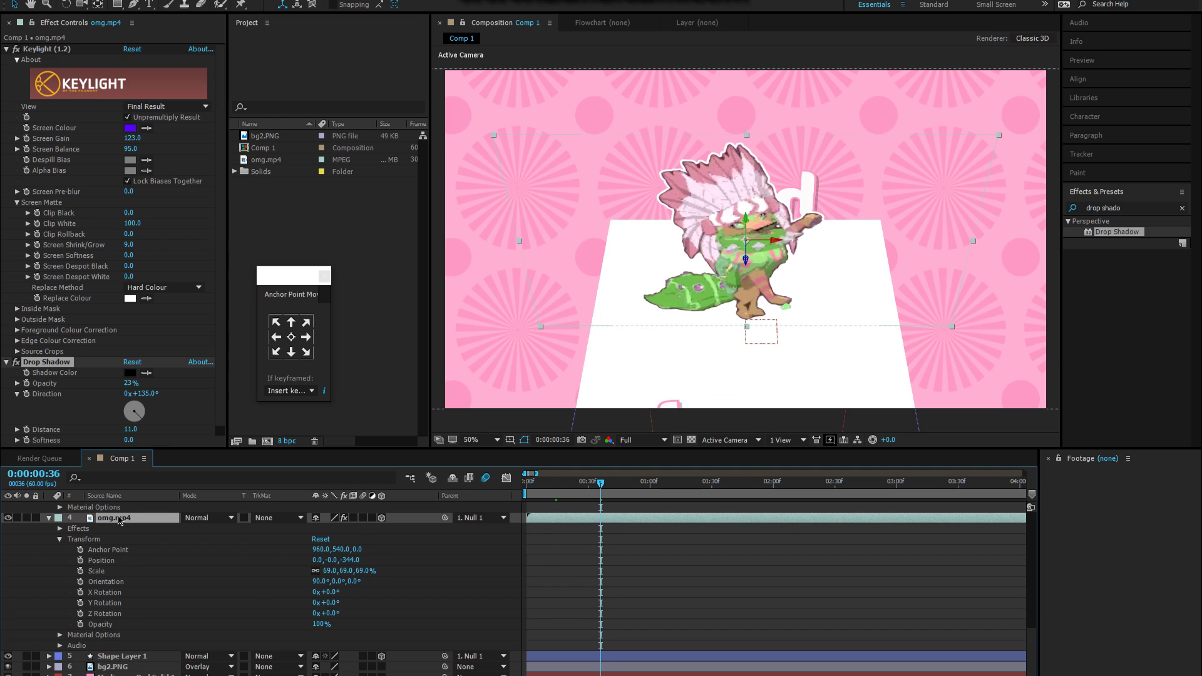
{"action": "left_click_drag", "start_coordinate": [551, 483], "coordinate": [514, 505]}
{"action": "key", "text": "space"}
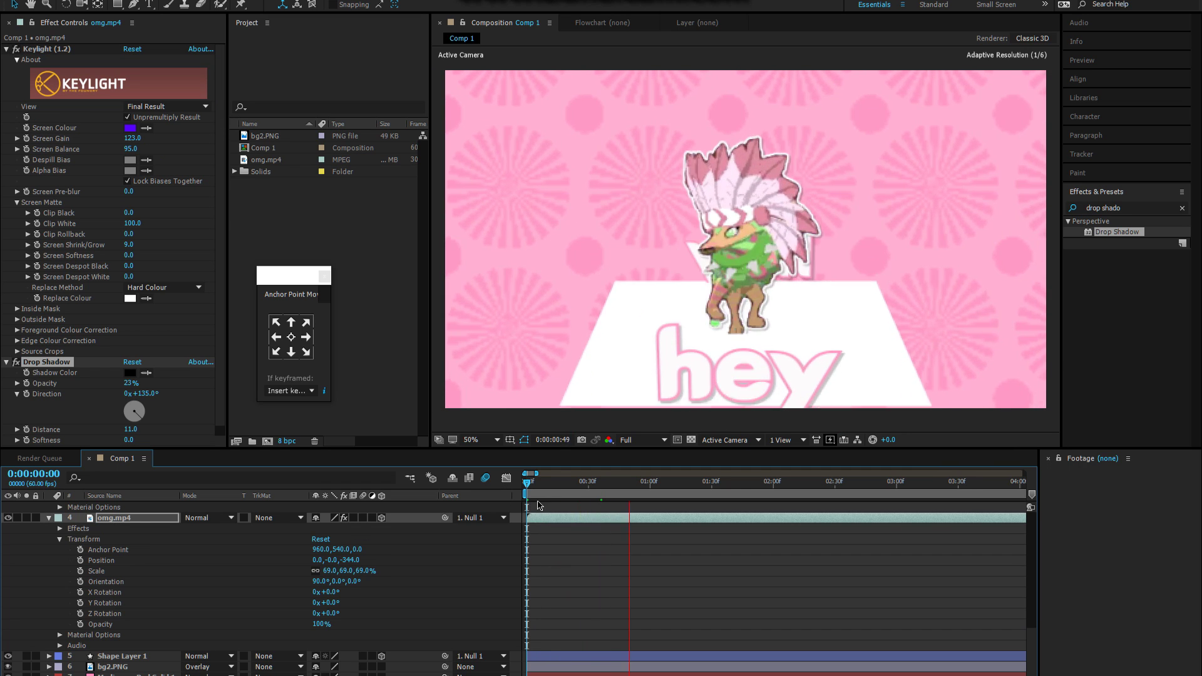
{"action": "left_click", "coordinate": [107, 657]}
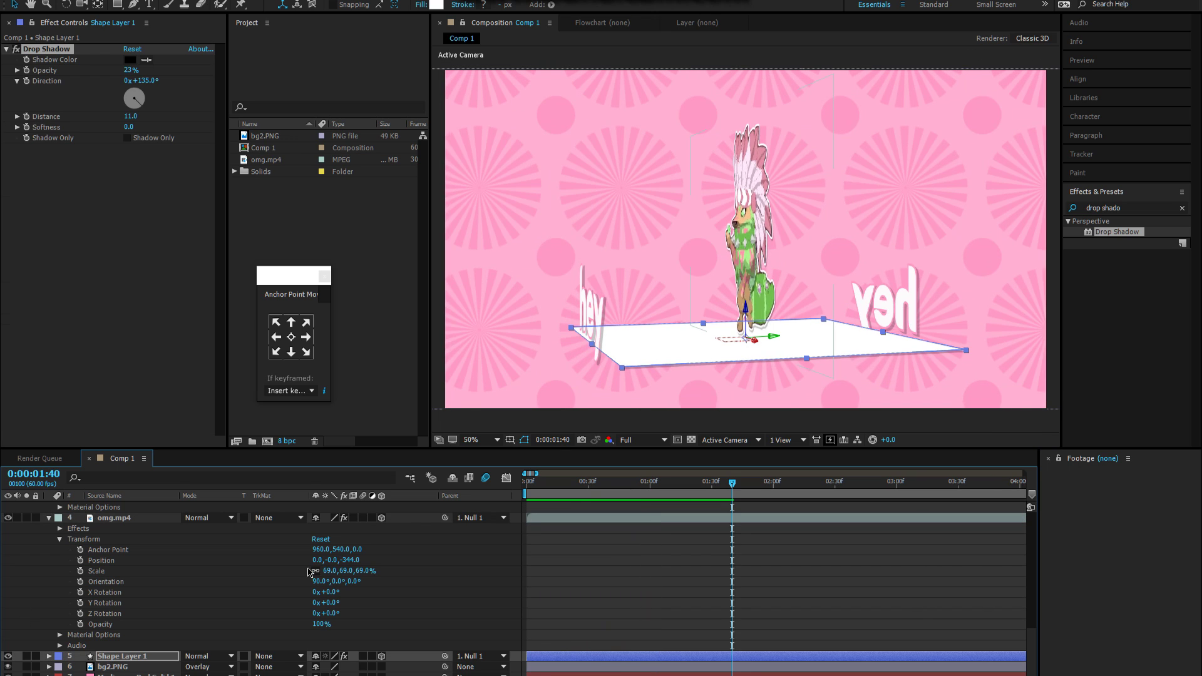
Enable motion blur on all layers and preview the animation from the beginning
{"action": "key", "text": "ctrl+shift+a"}
{"action": "key", "text": "ctrl+a"}
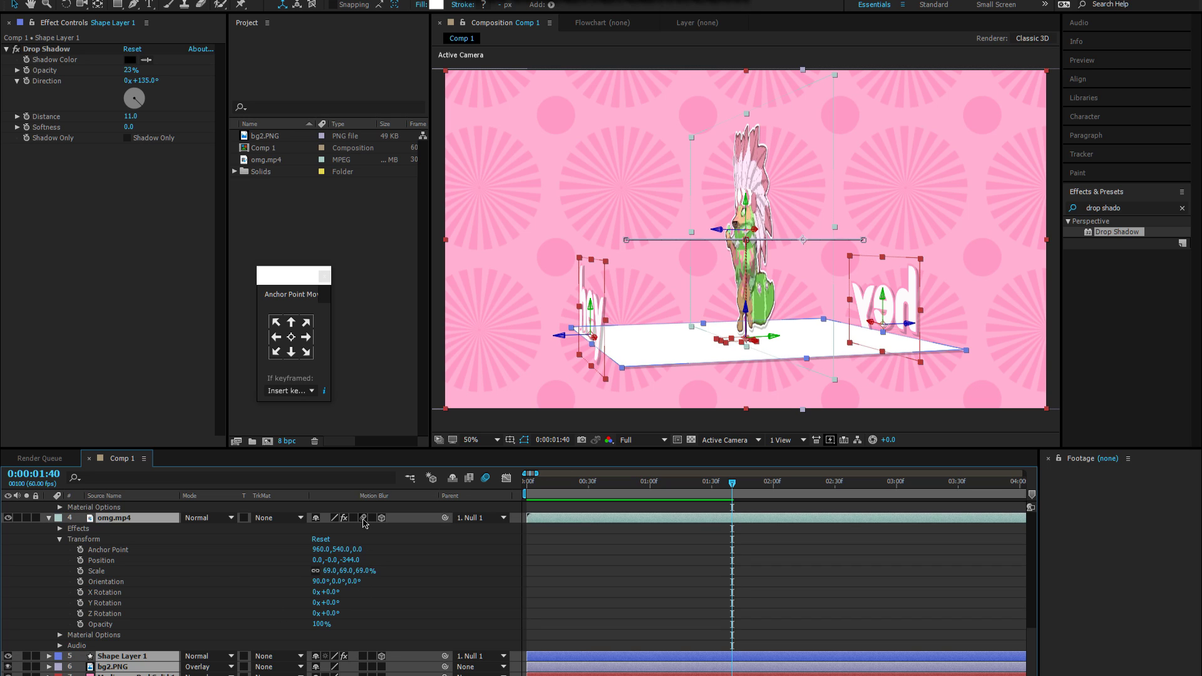
{"action": "key", "text": "ctrl+shift+a"}
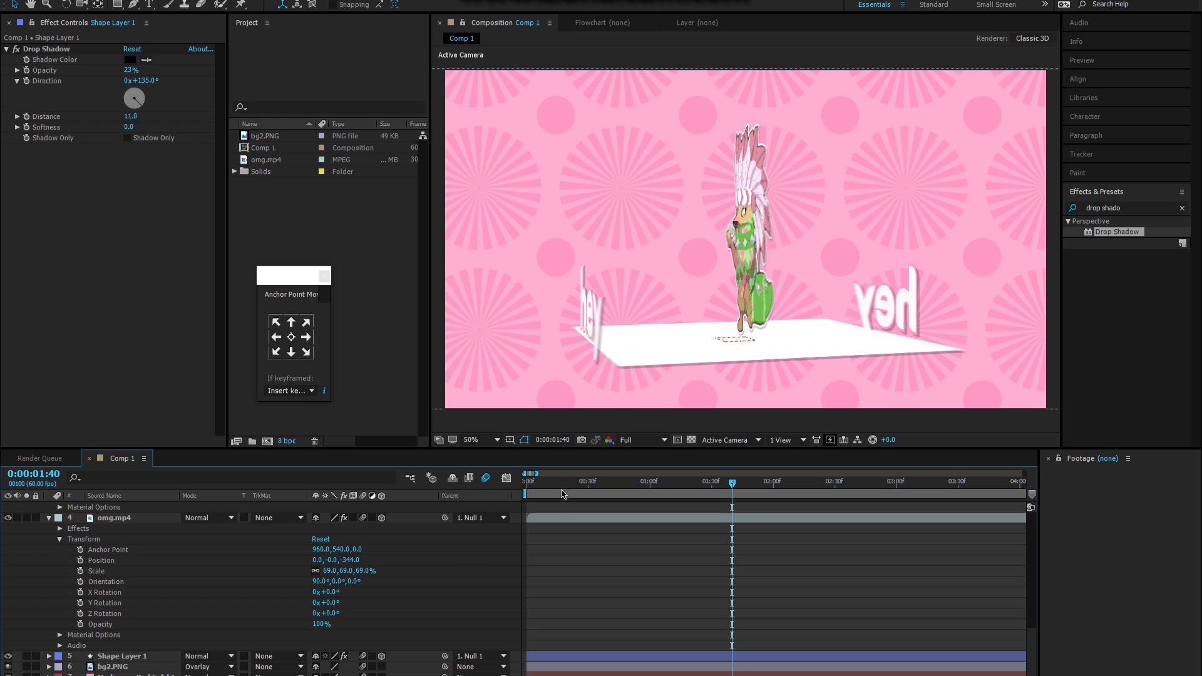
{"action": "left_click_drag", "start_coordinate": [561, 486], "coordinate": [472, 499]}
{"action": "key", "text": "space"}
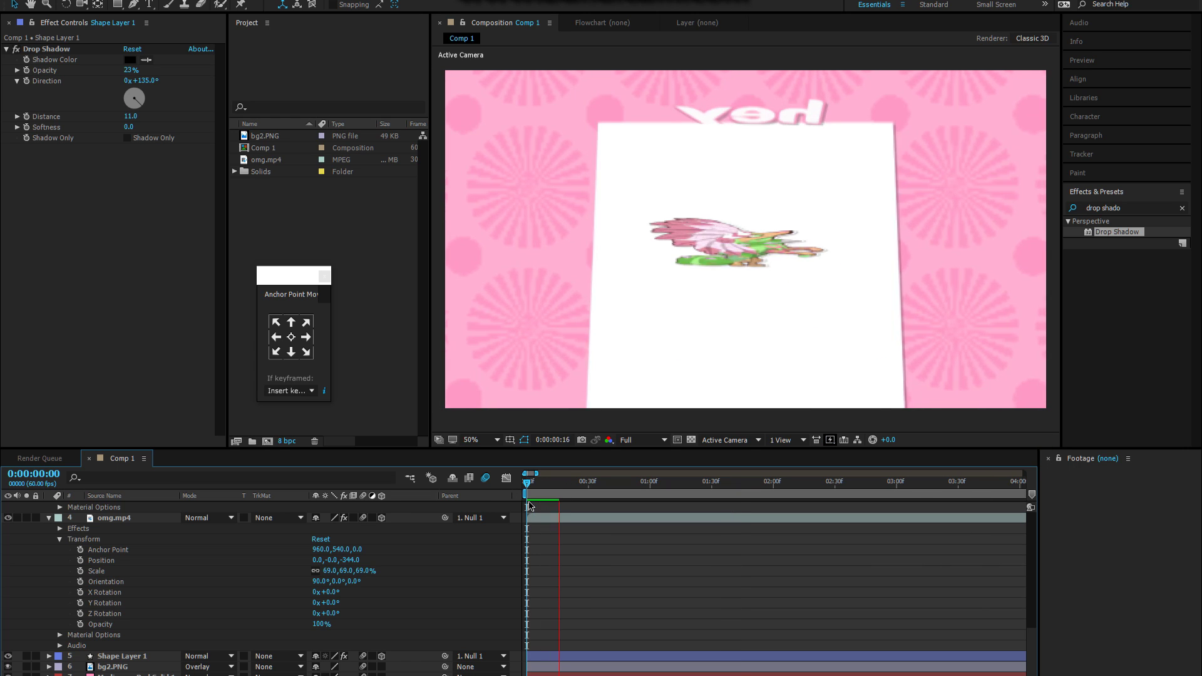
{"action": "key", "text": "space"}
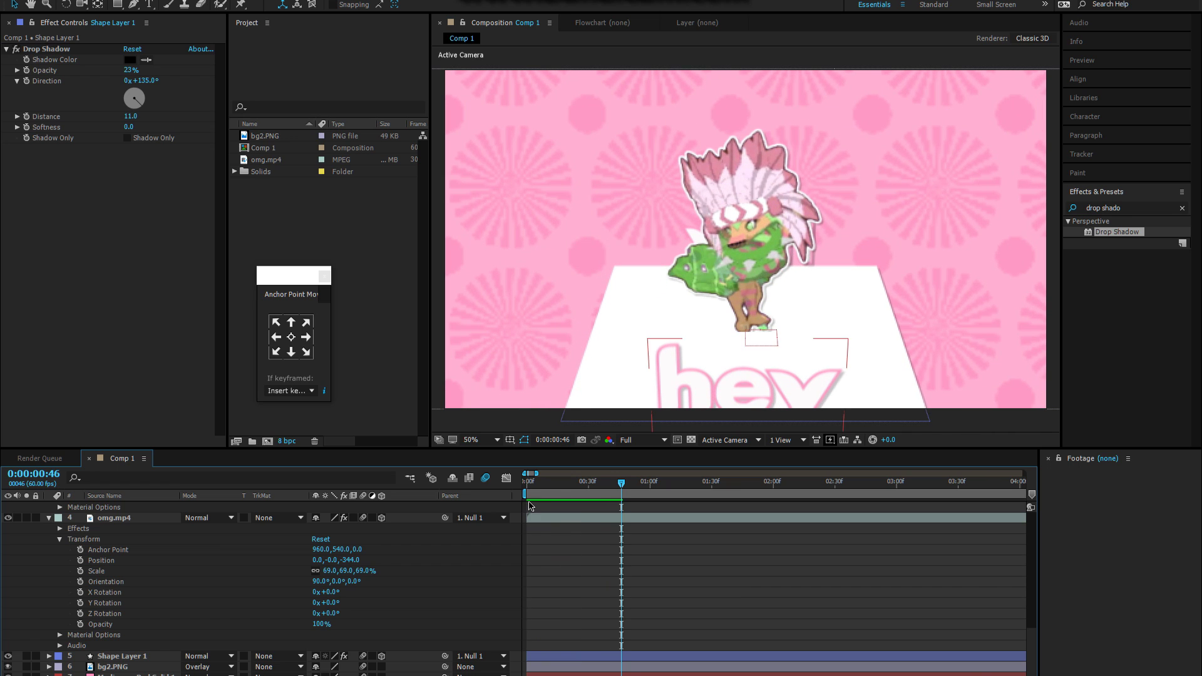
Raise Comp 1's motion blur shutter angle well above 225° in the composition settings
{"action": "left_click", "coordinate": [1019, 38]}
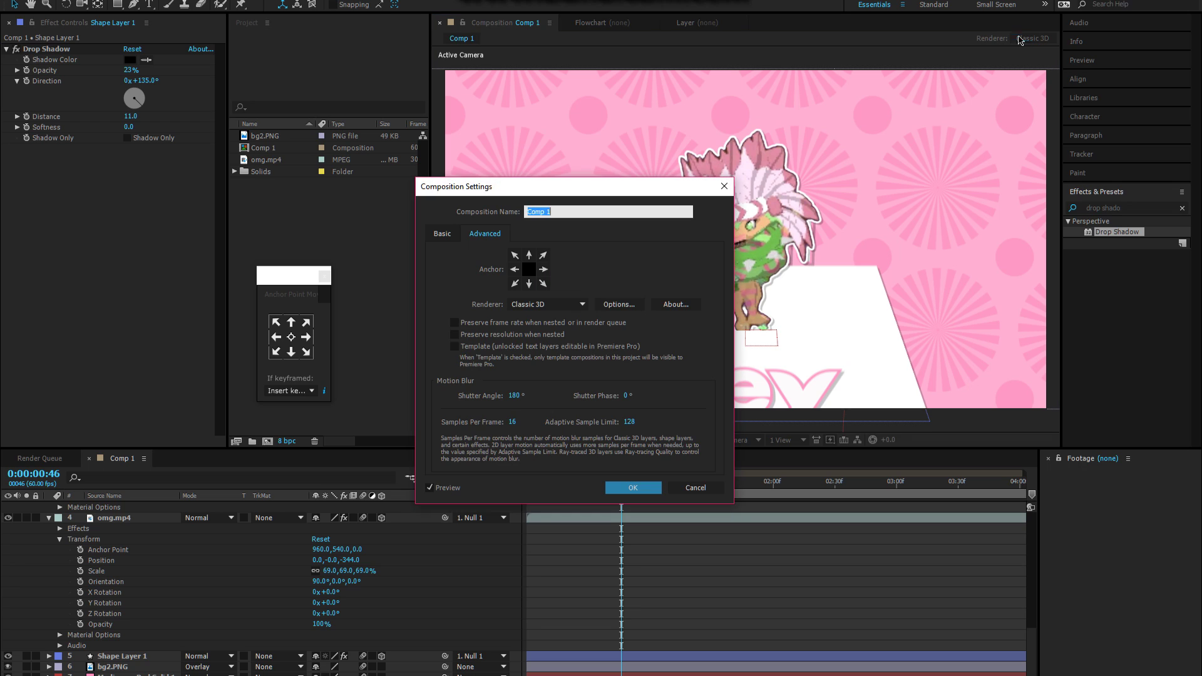
{"action": "left_click_drag", "start_coordinate": [515, 397], "coordinate": [544, 393]}
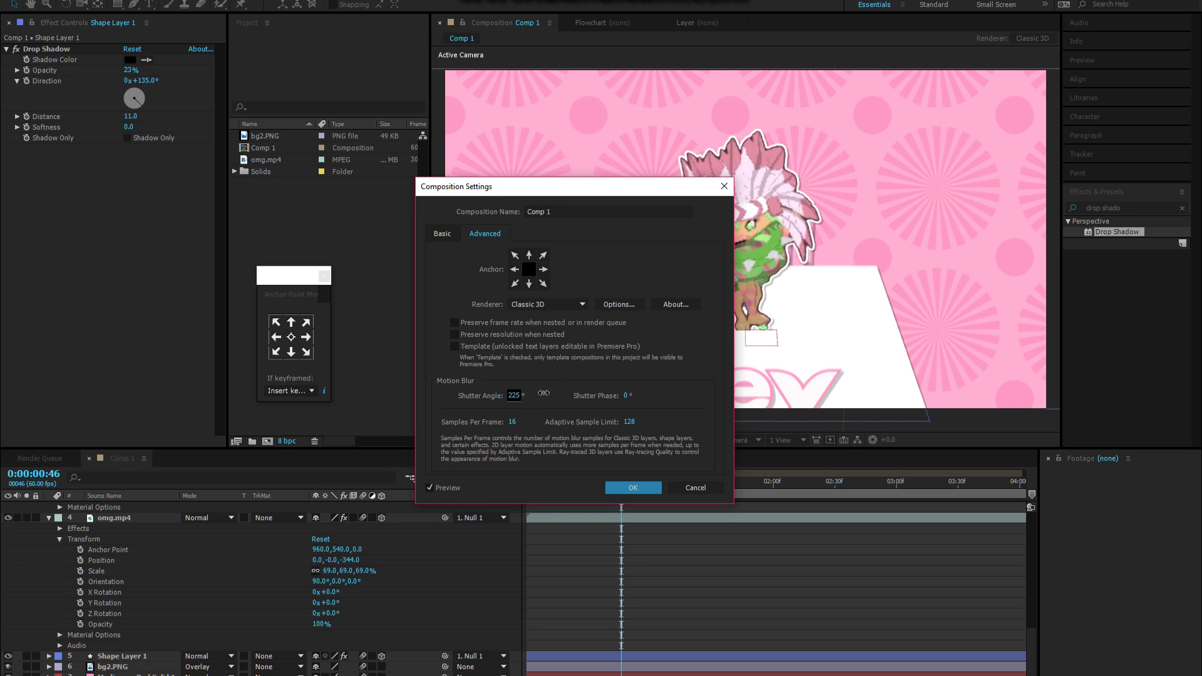
{"action": "left_click", "coordinate": [633, 488]}
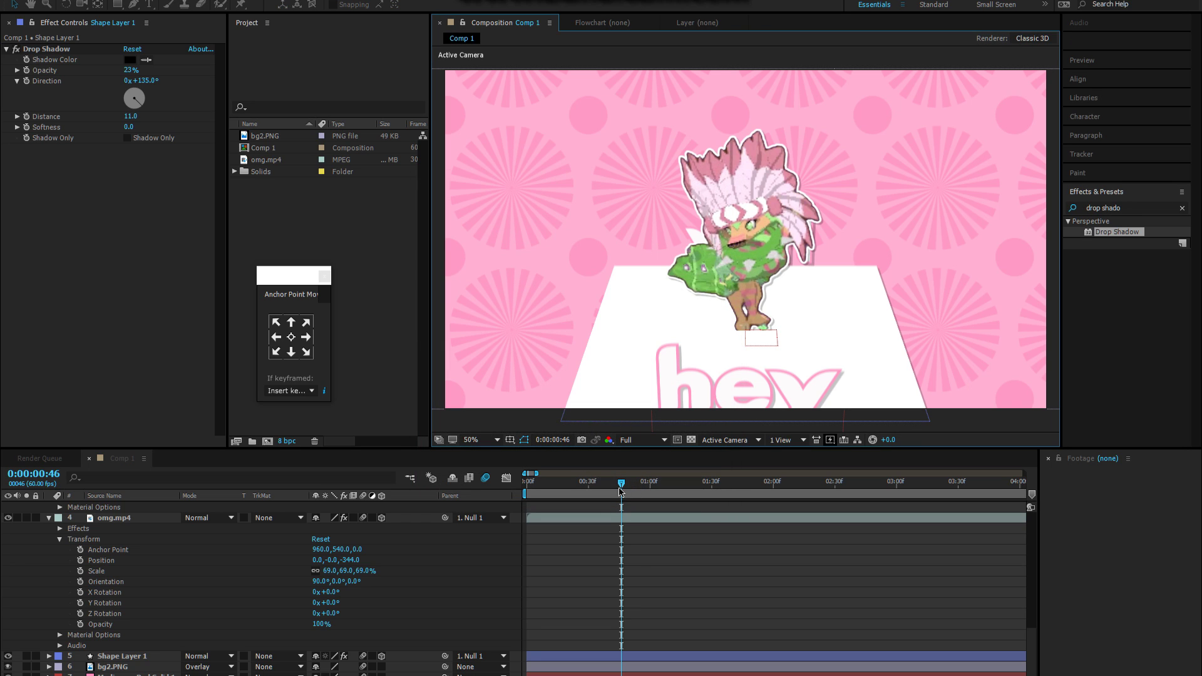
{"action": "key", "text": "ctrl+k"}
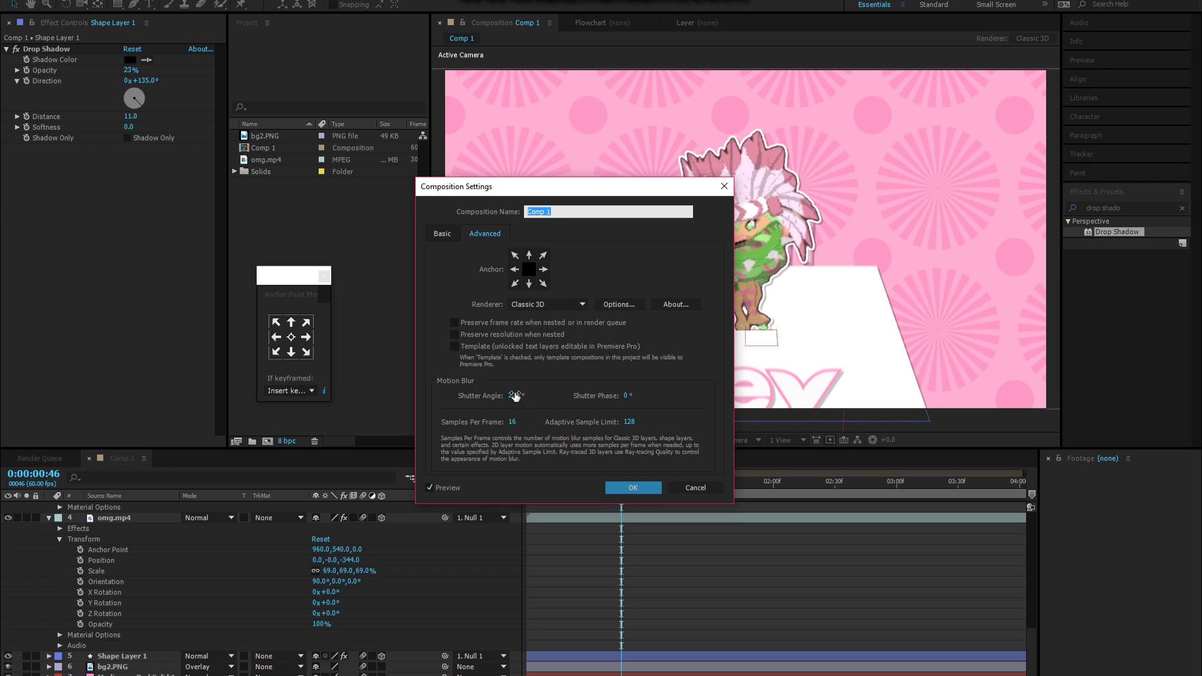
{"action": "left_click_drag", "start_coordinate": [515, 396], "coordinate": [666, 403]}
{"action": "left_click", "coordinate": [626, 488]}
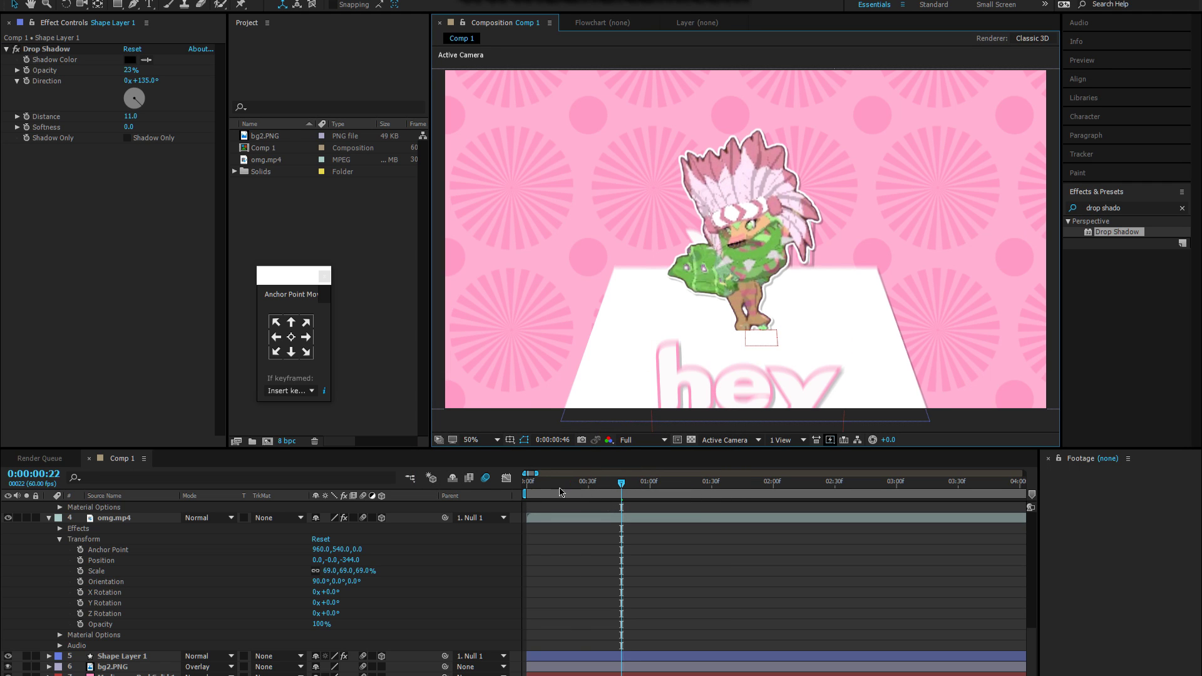
Set the preview resolution to Full and replay the animation from the start
{"action": "key", "text": "space"}
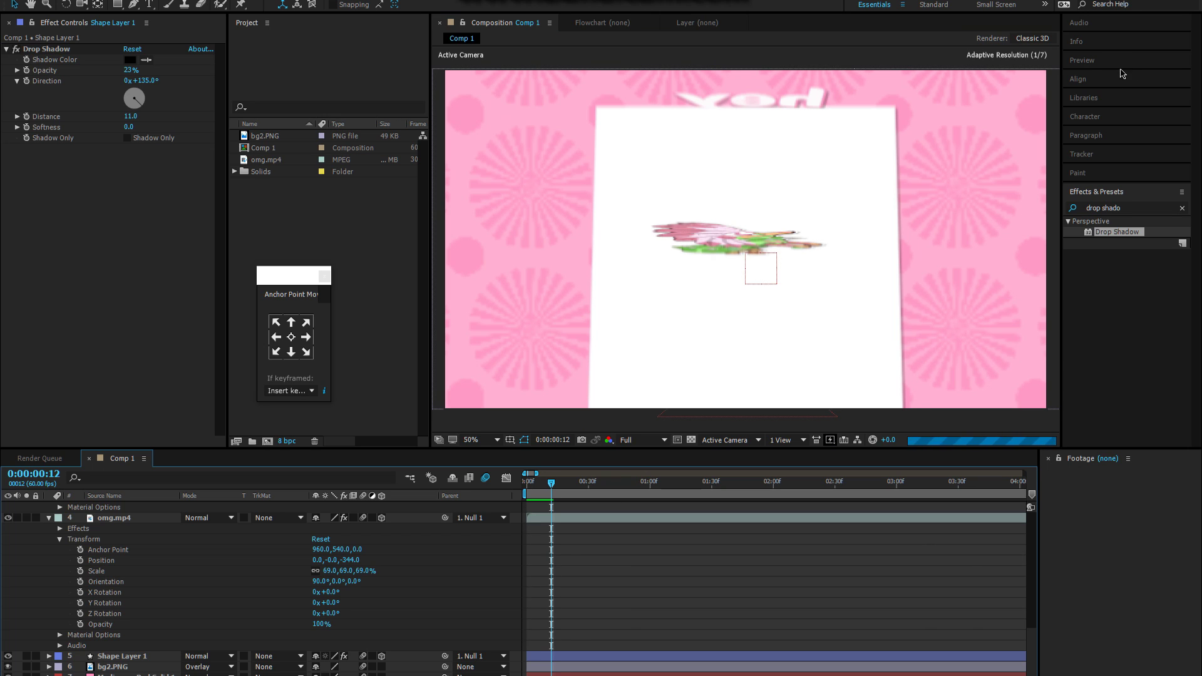
{"action": "left_click", "coordinate": [1108, 60]}
{"action": "left_click", "coordinate": [1163, 212]}
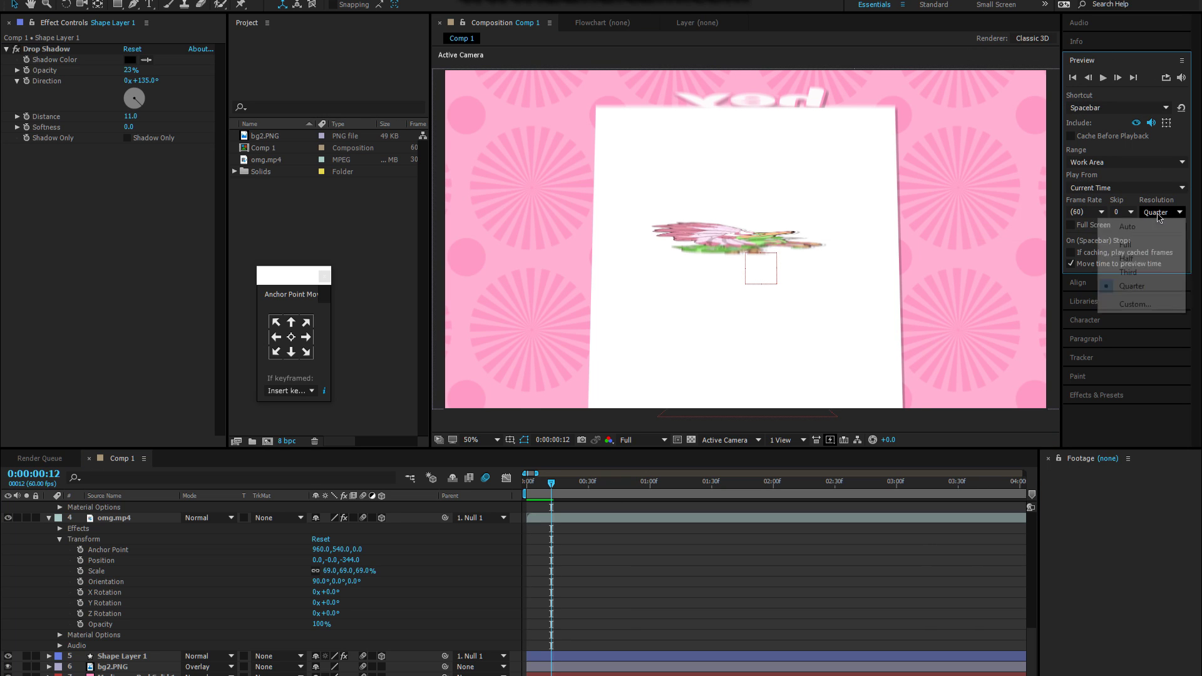
{"action": "left_click", "coordinate": [1146, 244]}
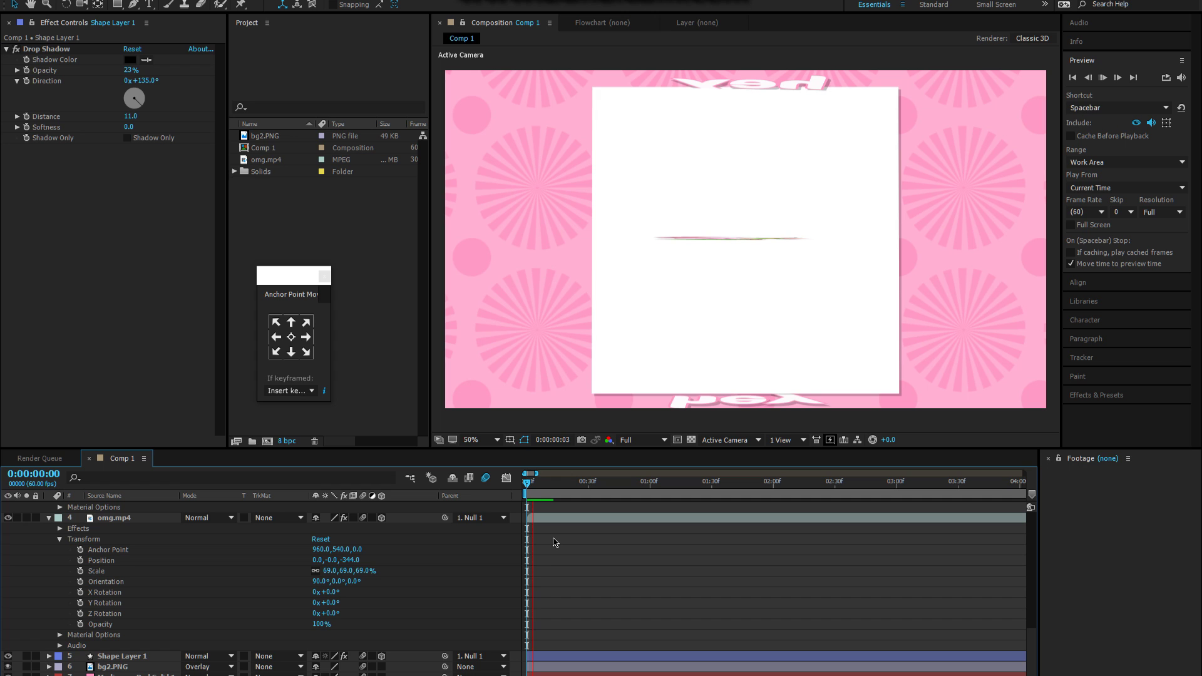